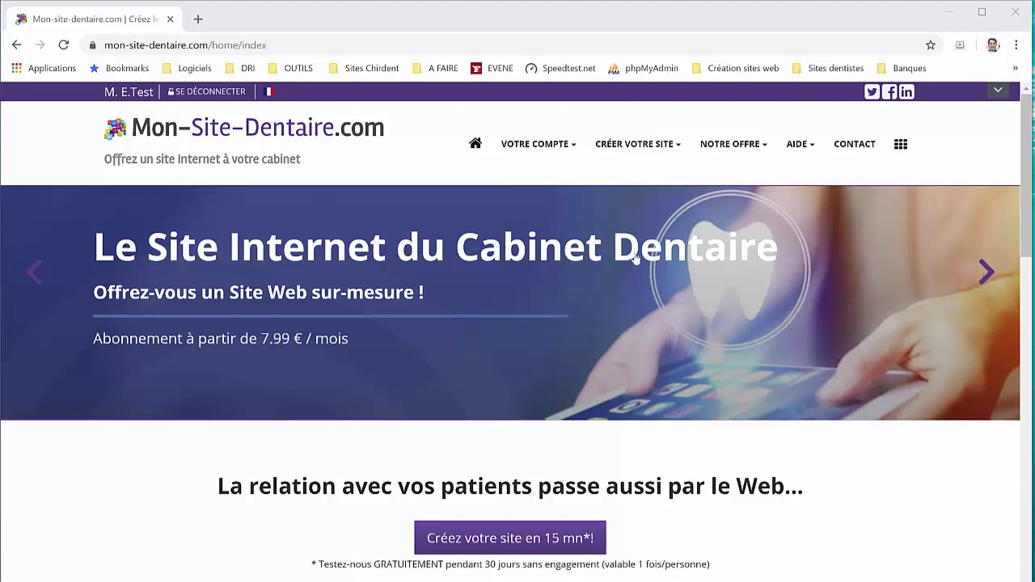
Go to 'Créer votre site' from the CRÉER VOTRE SITE menu
{"action": "mouse_move", "coordinate": [637, 155]}
{"action": "left_click", "coordinate": [638, 184]}
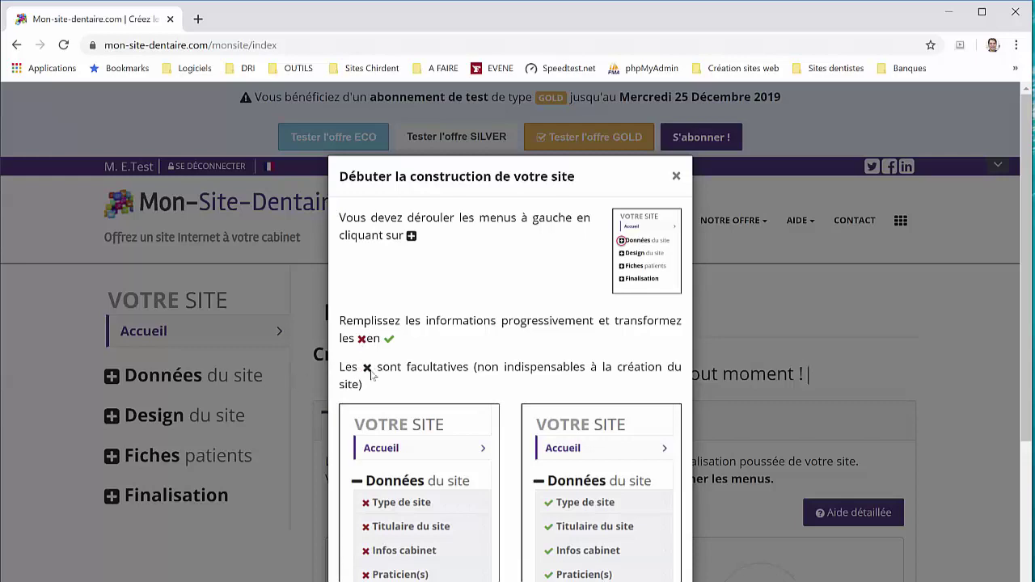
Close the getting-started guide and expand Données du site in the sidebar
{"action": "left_click", "coordinate": [267, 343]}
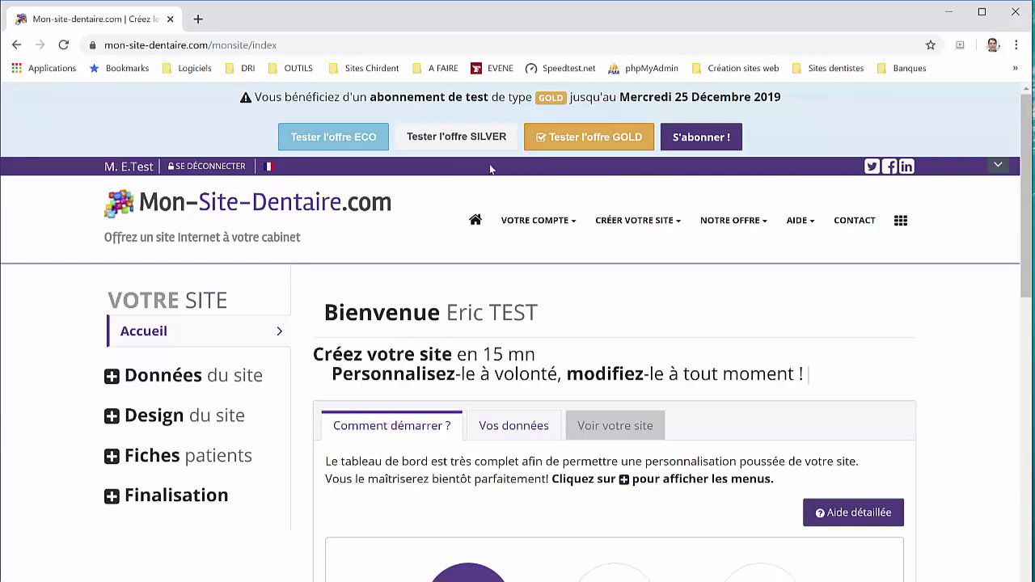
{"action": "left_click", "coordinate": [116, 380]}
Review the Type de site options and choose the Praticien site type
{"action": "scroll", "coordinate": [175, 328], "scroll_direction": "down", "scroll_amount": 2}
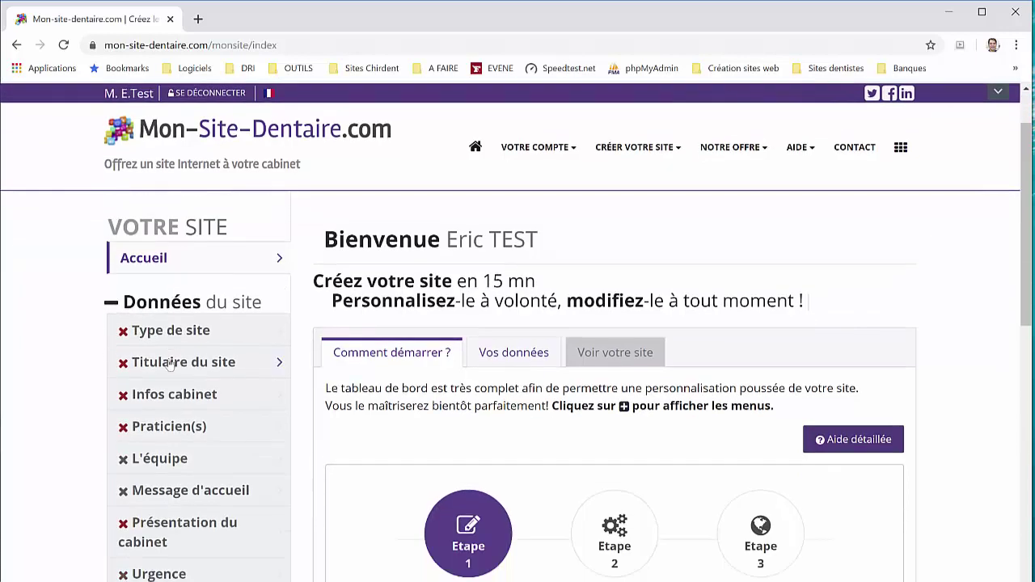
{"action": "left_click", "coordinate": [178, 258]}
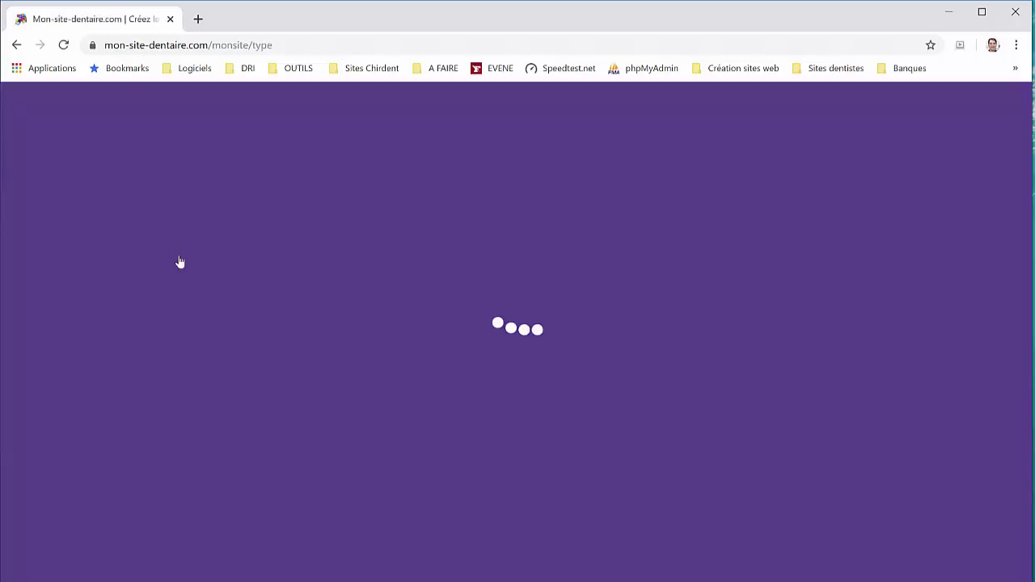
{"action": "scroll", "coordinate": [460, 380], "scroll_direction": "down", "scroll_amount": 3}
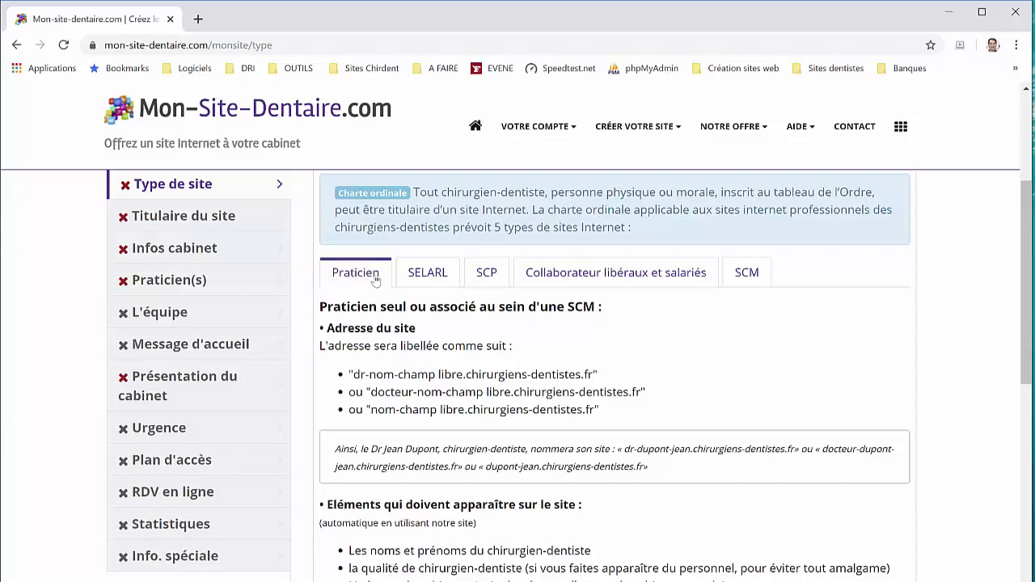
{"action": "scroll", "coordinate": [380, 283], "scroll_direction": "down", "scroll_amount": 2}
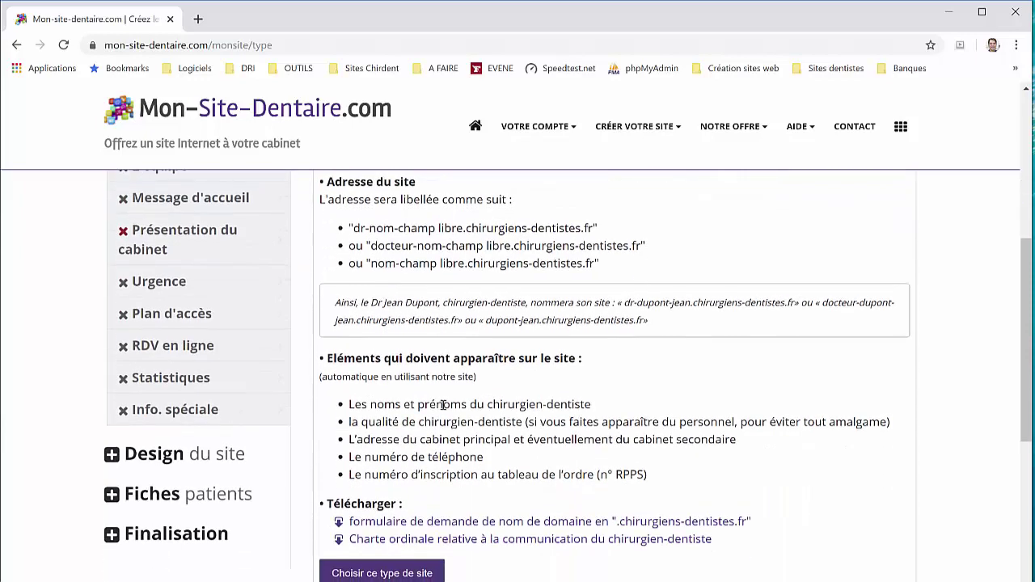
{"action": "scroll", "coordinate": [431, 455], "scroll_direction": "up", "scroll_amount": 2}
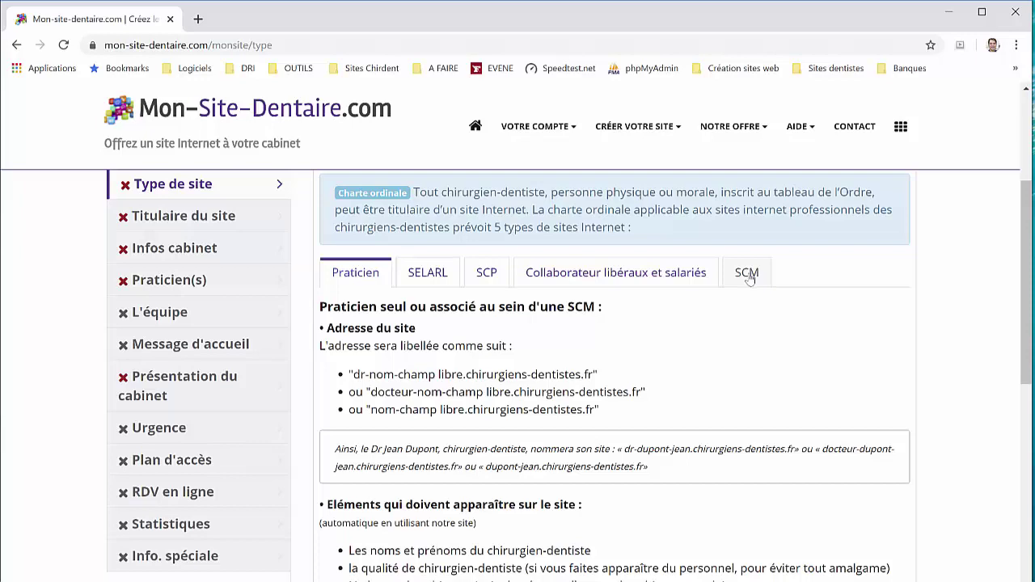
{"action": "scroll", "coordinate": [383, 292], "scroll_direction": "down", "scroll_amount": 3}
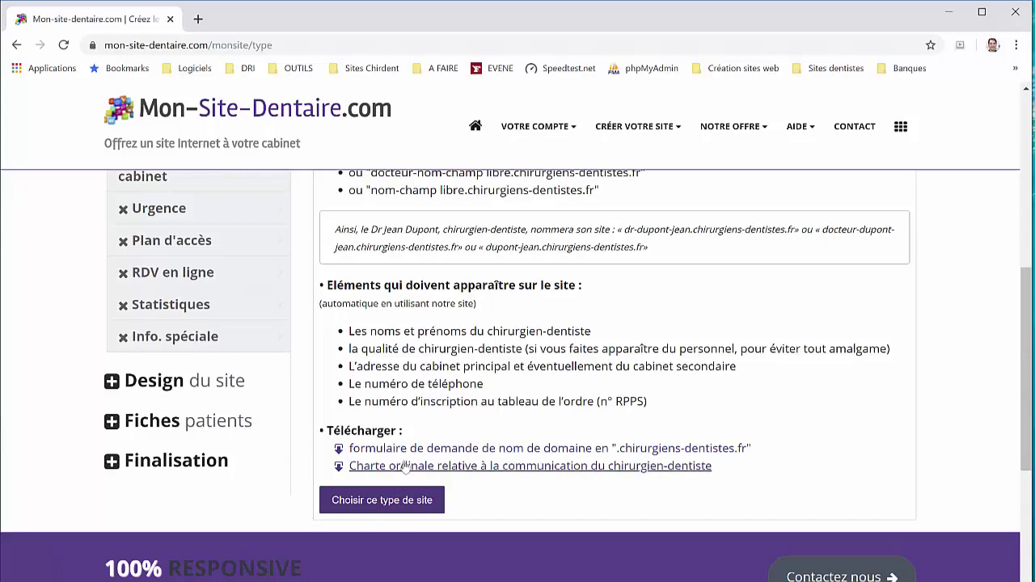
{"action": "left_click", "coordinate": [406, 502]}
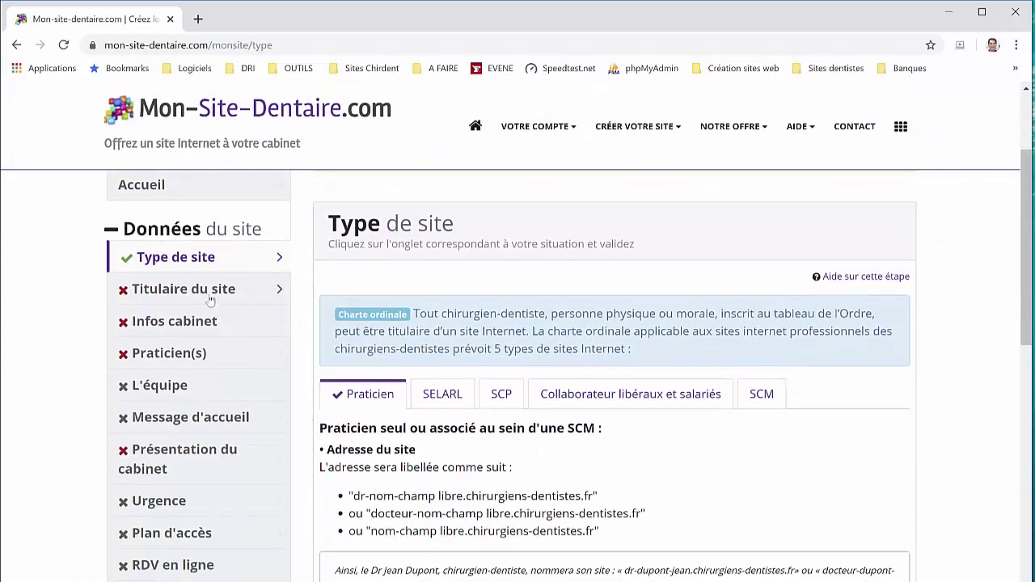
Open Titulaire du site and enter the practitioner's RPPS number
{"action": "left_click", "coordinate": [210, 300]}
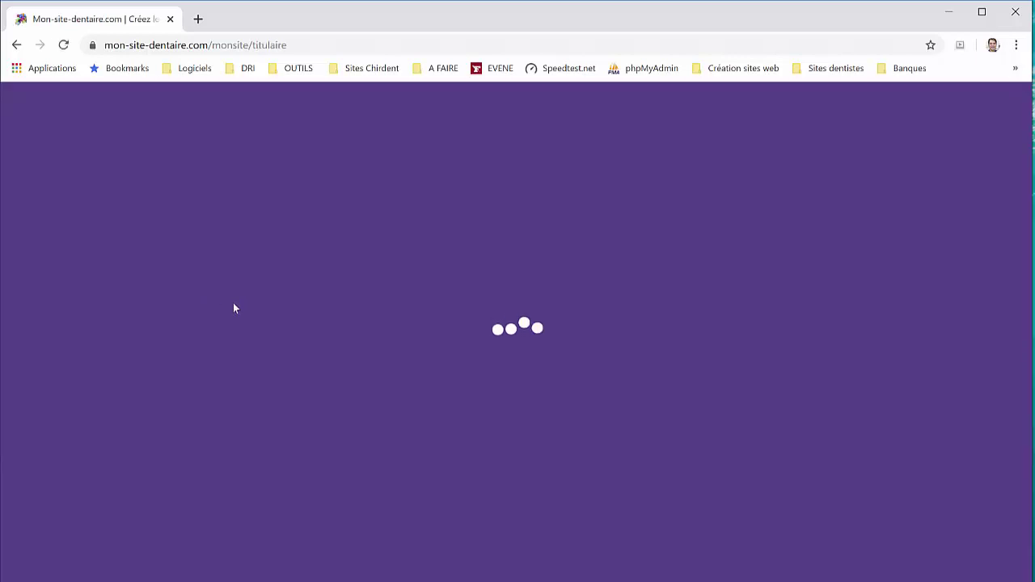
{"action": "scroll", "coordinate": [505, 403], "scroll_direction": "down", "scroll_amount": 1}
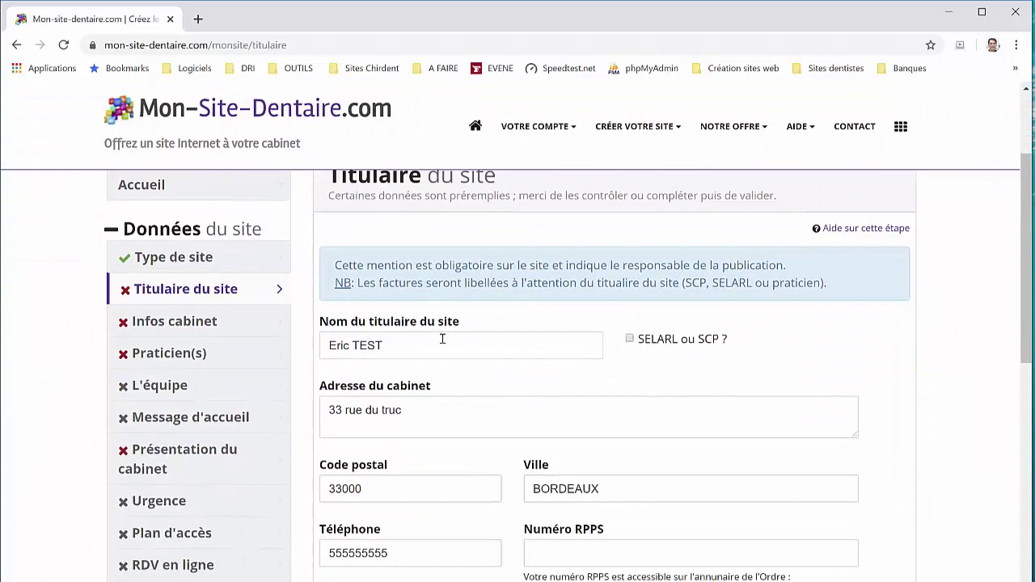
{"action": "scroll", "coordinate": [442, 340], "scroll_direction": "down", "scroll_amount": 2}
{"action": "scroll", "coordinate": [533, 360], "scroll_direction": "up", "scroll_amount": 1}
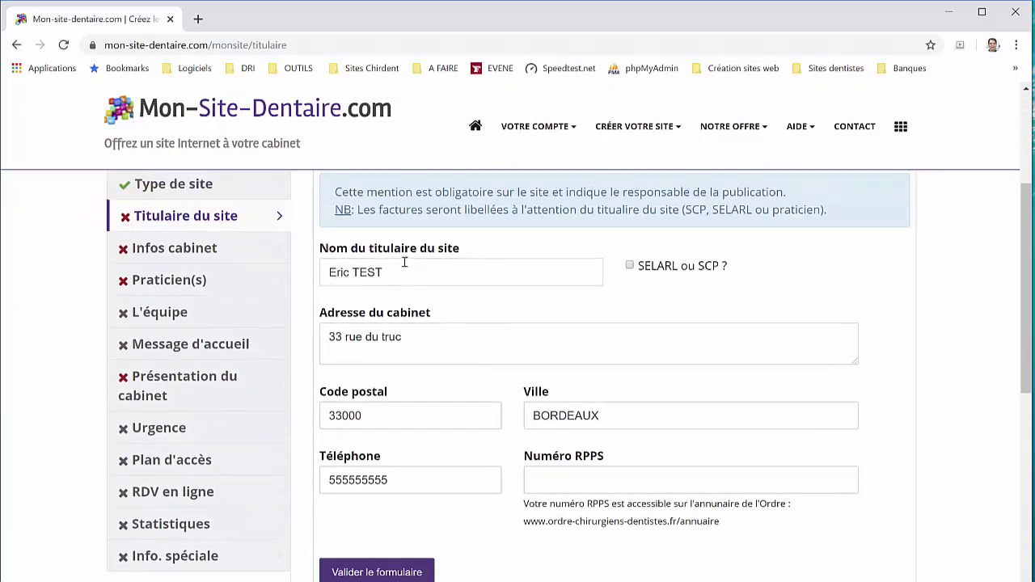
{"action": "left_click", "coordinate": [625, 483]}
{"action": "type", "text": "1000"}
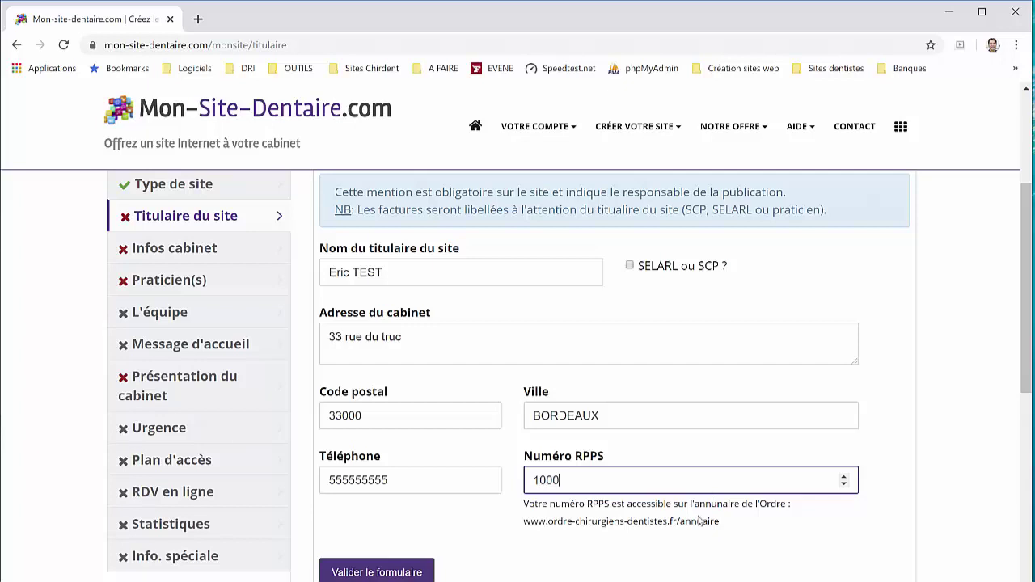
{"action": "type", "text": "99999"}
{"action": "left_click_drag", "start_coordinate": [526, 524], "coordinate": [692, 534]}
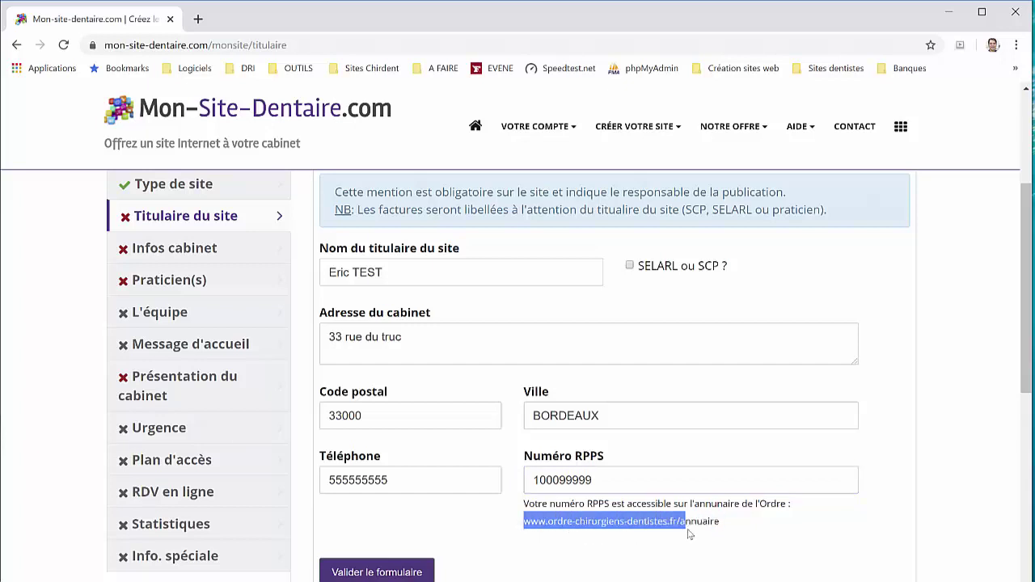
{"action": "left_click", "coordinate": [704, 523]}
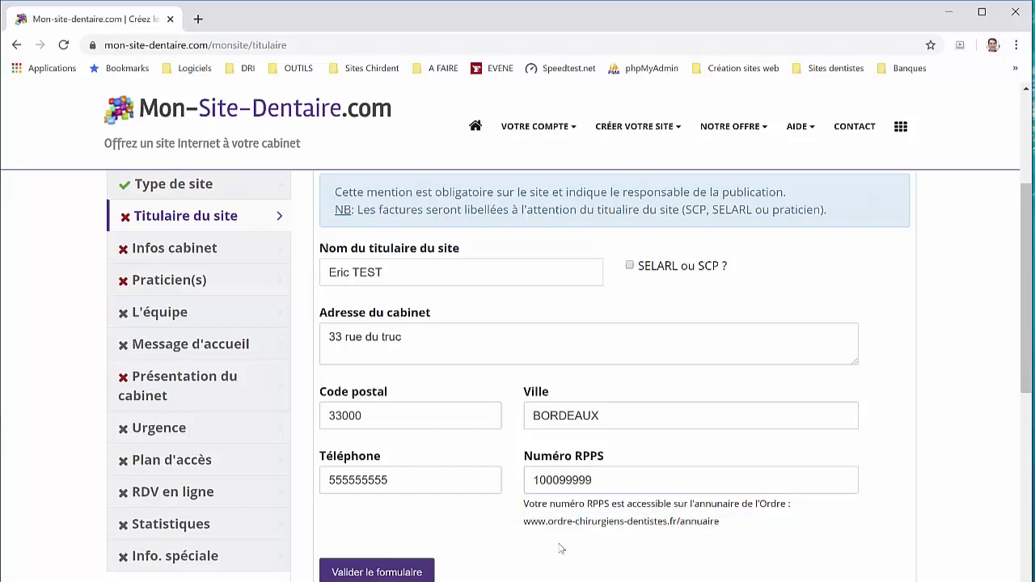
Add the missing digit to make a 10-digit RPPS number and validate the form
{"action": "left_click", "coordinate": [399, 573]}
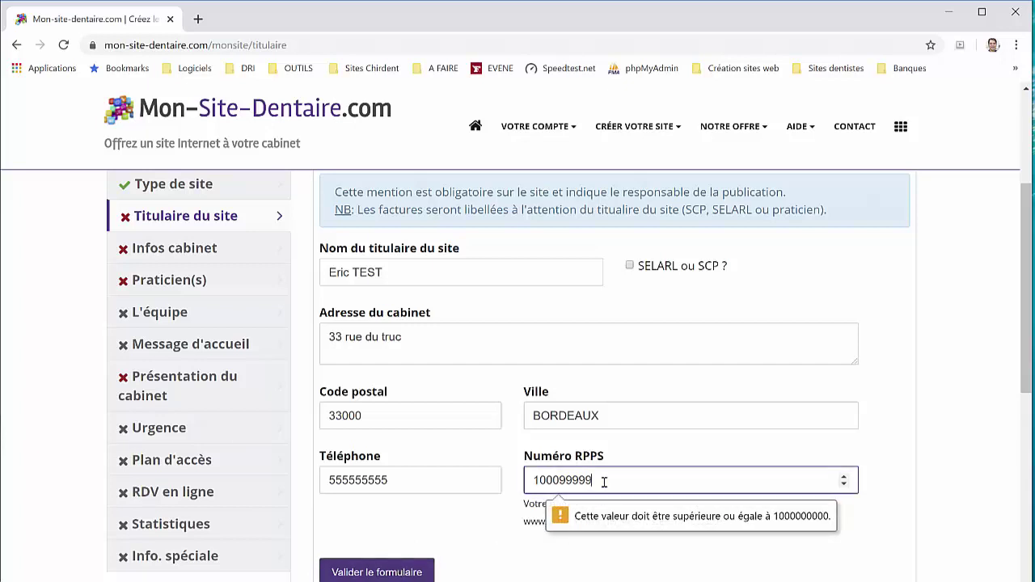
{"action": "type", "text": "9"}
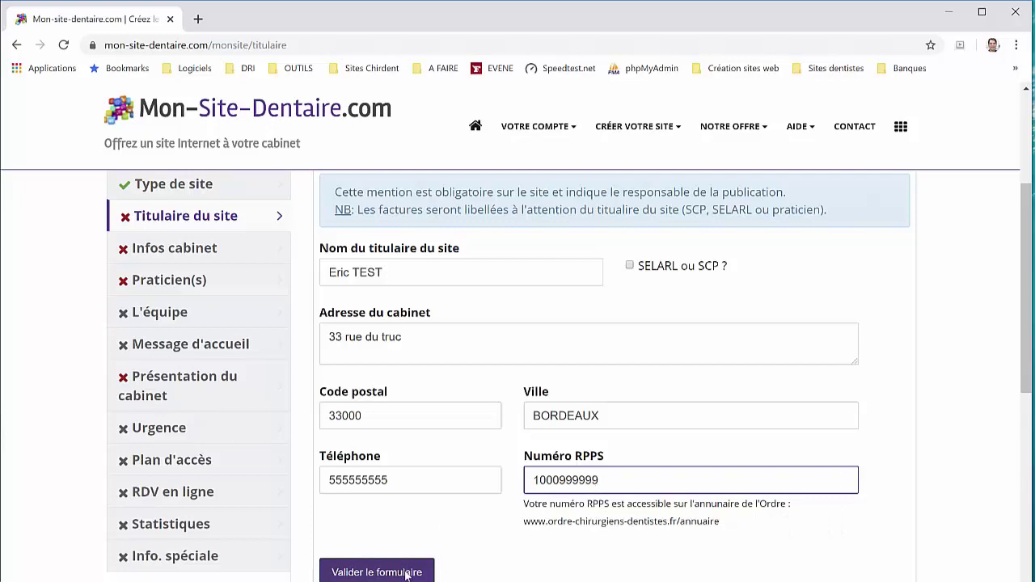
{"action": "left_click", "coordinate": [406, 574]}
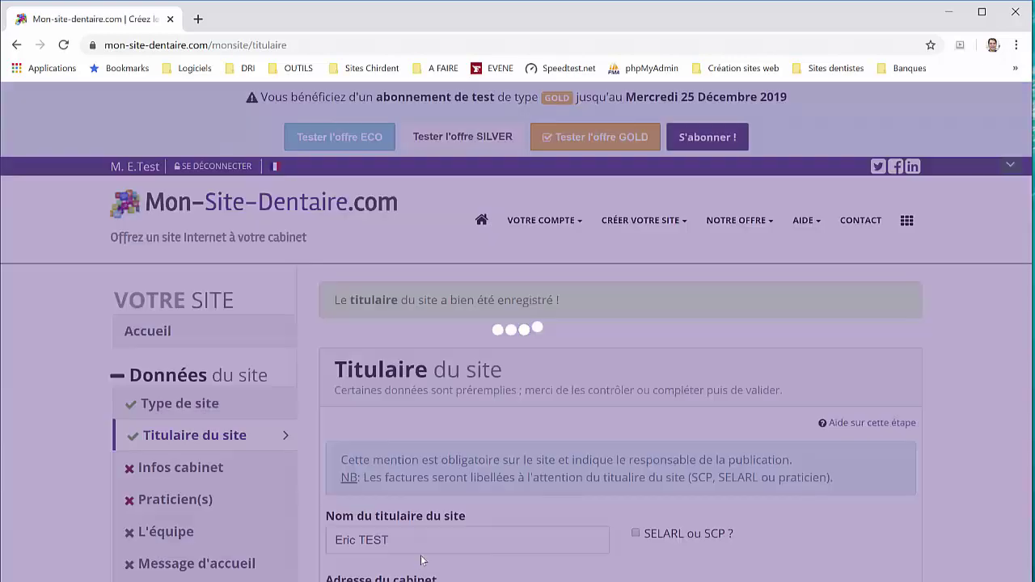
{"action": "scroll", "coordinate": [237, 451], "scroll_direction": "down", "scroll_amount": 1}
{"action": "scroll", "coordinate": [237, 452], "scroll_direction": "down", "scroll_amount": 1}
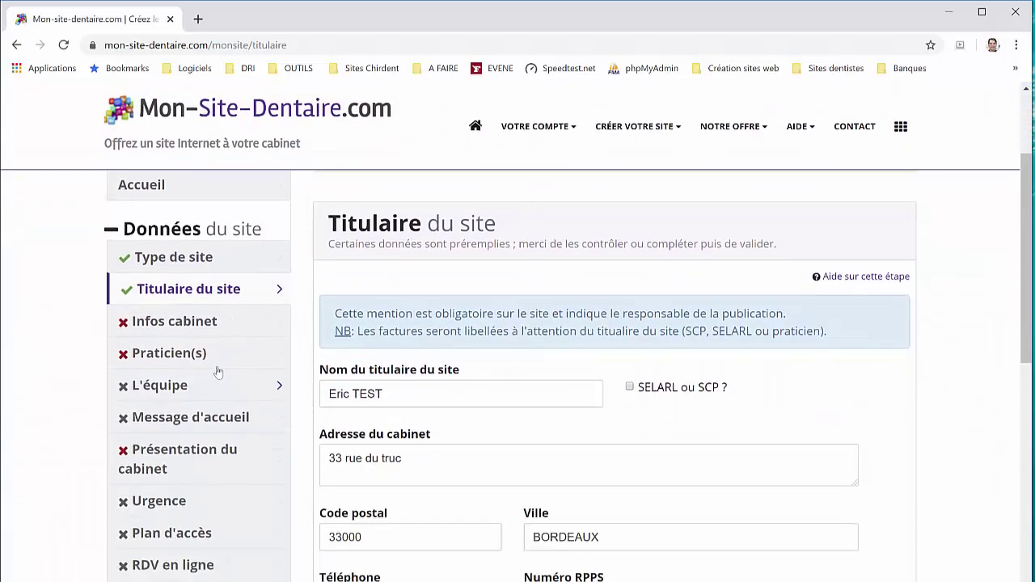
Append '(33000)' to the practice name in Infos cabinet
{"action": "left_click", "coordinate": [196, 323]}
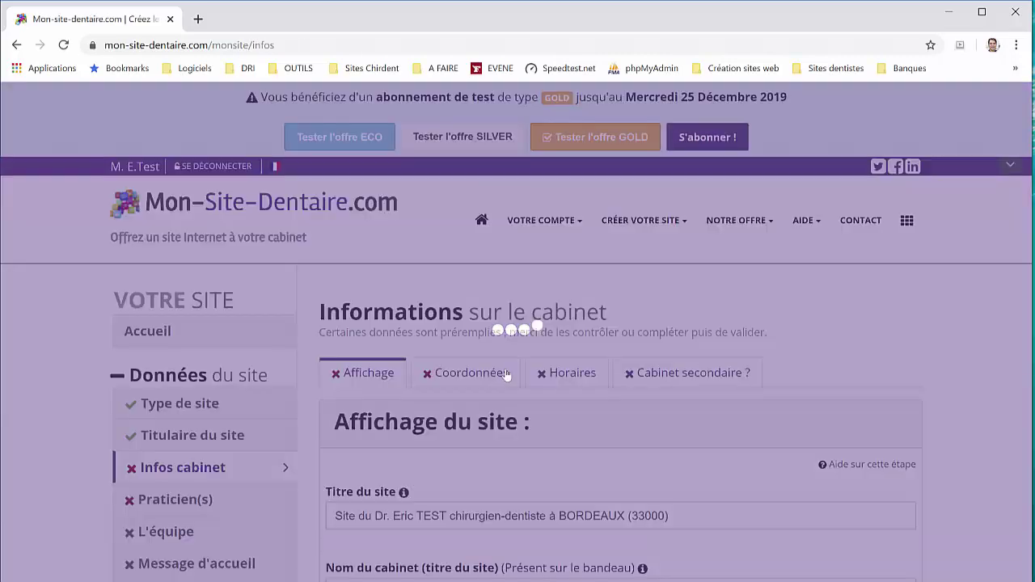
{"action": "scroll", "coordinate": [431, 327], "scroll_direction": "down", "scroll_amount": 3}
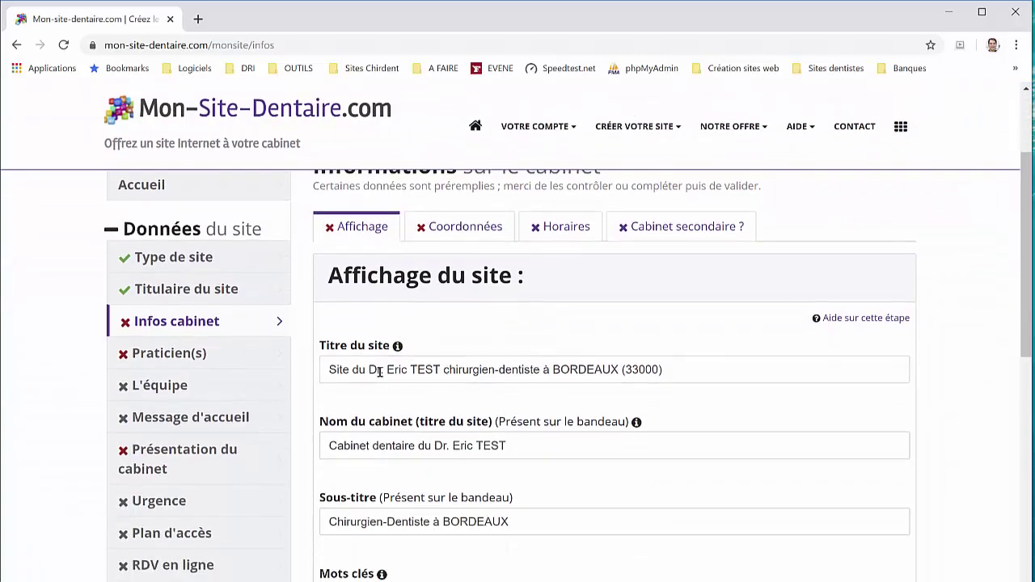
{"action": "scroll", "coordinate": [558, 378], "scroll_direction": "down", "scroll_amount": 1}
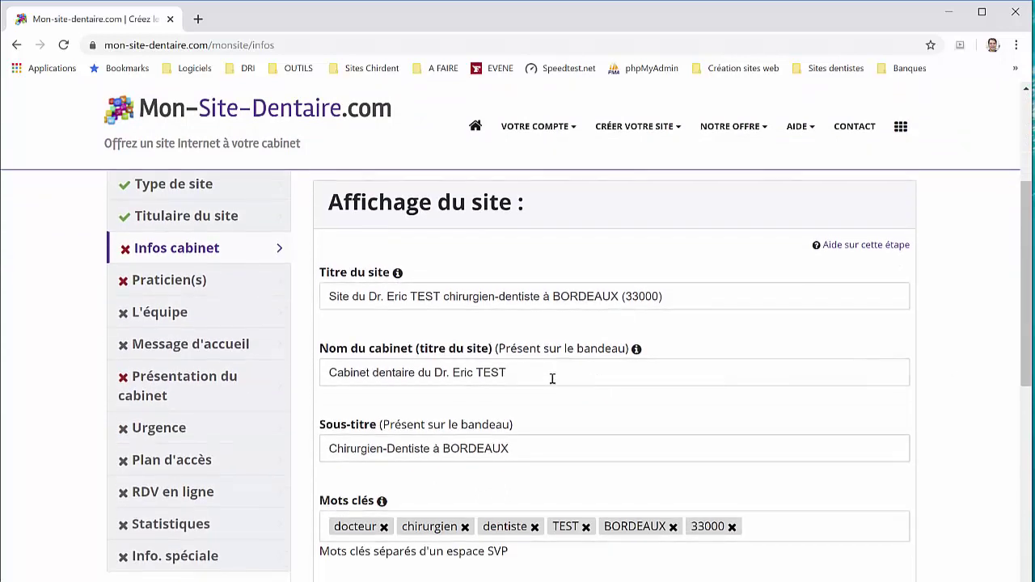
{"action": "left_click", "coordinate": [639, 376]}
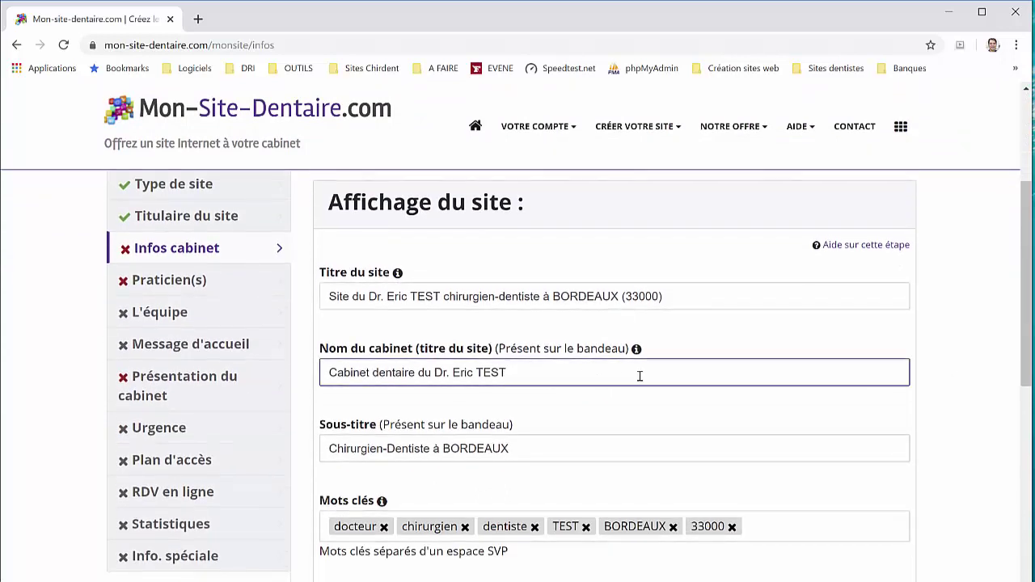
{"action": "type", "text": "(33000"}
Add the keyword 'implantologie' and validate the display information form
{"action": "scroll", "coordinate": [637, 372], "scroll_direction": "down", "scroll_amount": 2}
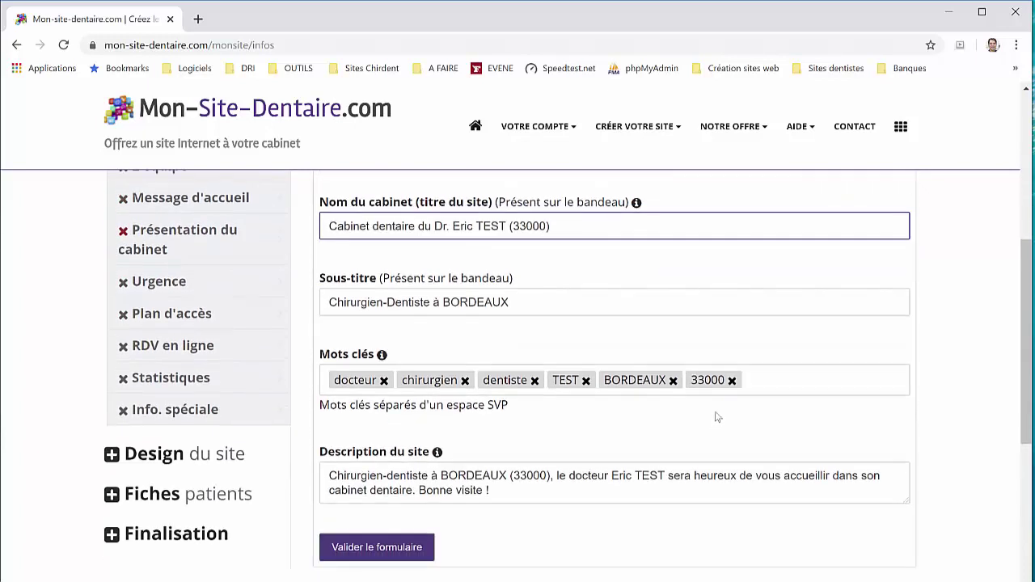
{"action": "left_click", "coordinate": [771, 385]}
{"action": "type", "text": "impl"}
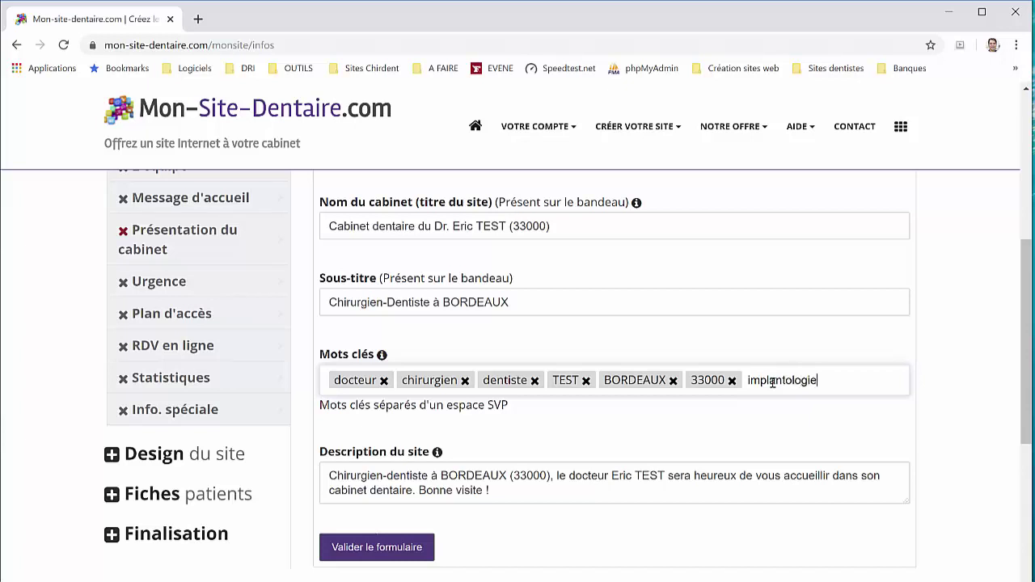
{"action": "type", "text": "antologie"}
{"action": "key", "text": "space"}
{"action": "scroll", "coordinate": [655, 400], "scroll_direction": "down", "scroll_amount": 2}
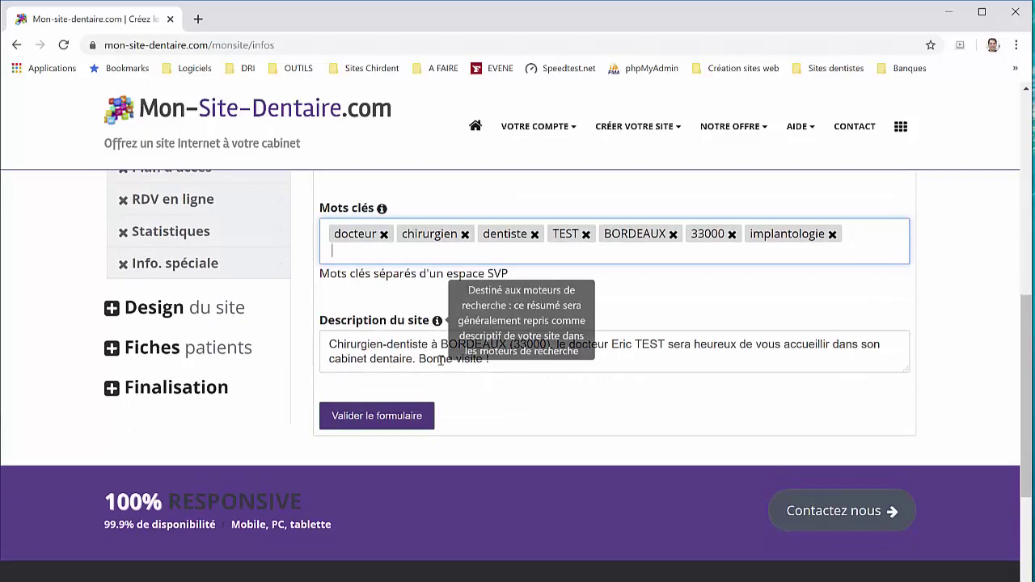
{"action": "left_click", "coordinate": [392, 417]}
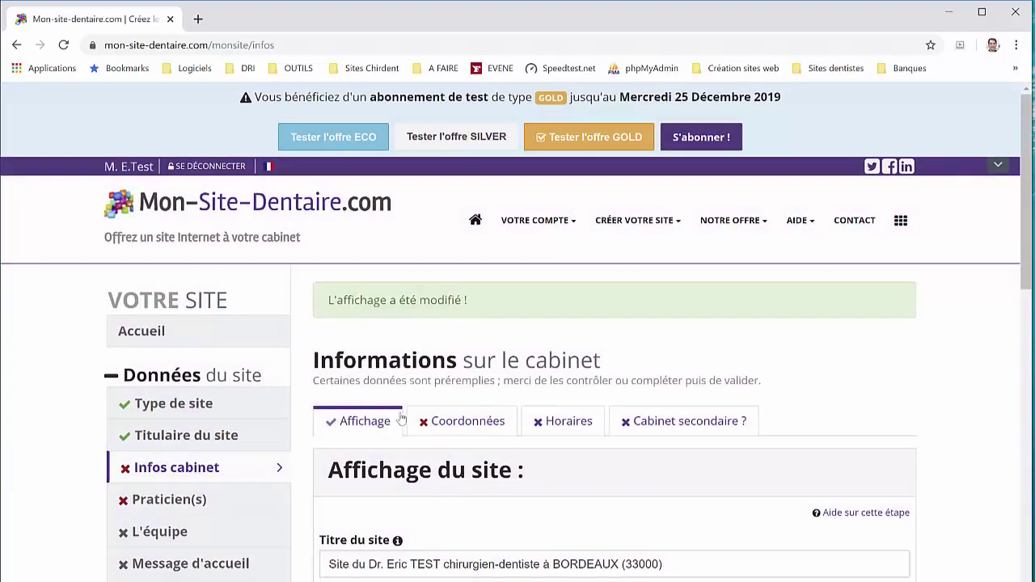
{"action": "scroll", "coordinate": [463, 406], "scroll_direction": "down", "scroll_amount": 2}
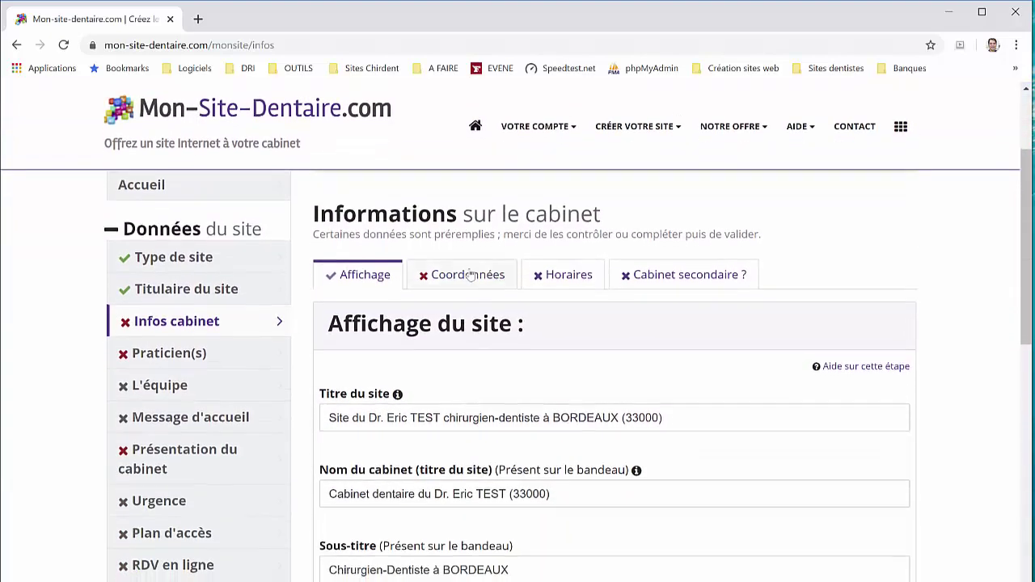
Autofill the practice's phone and e-mail in Coordonnées and save them
{"action": "left_click", "coordinate": [469, 275]}
{"action": "scroll", "coordinate": [467, 343], "scroll_direction": "down", "scroll_amount": 2}
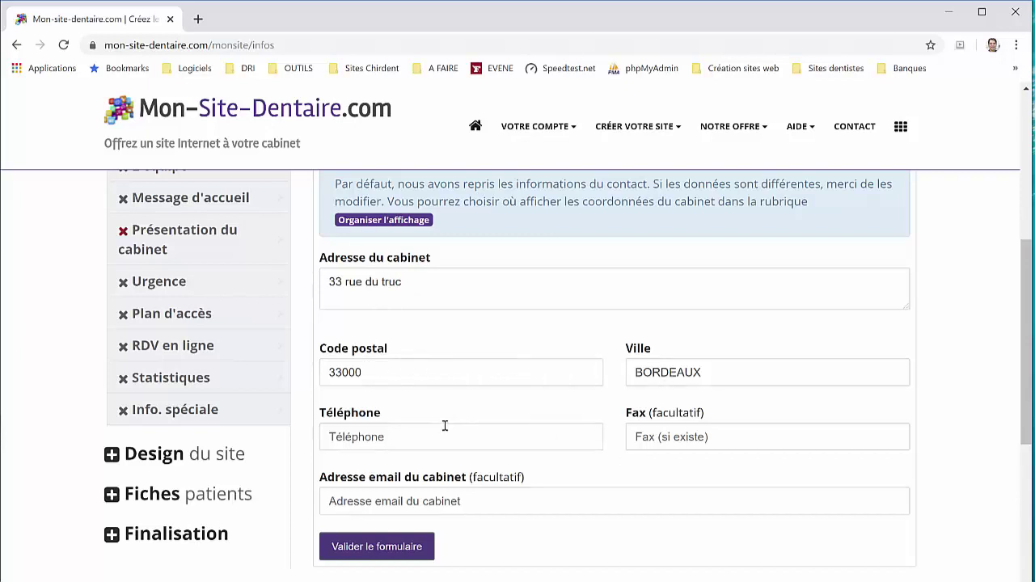
{"action": "left_click", "coordinate": [477, 443]}
{"action": "left_click", "coordinate": [419, 469]}
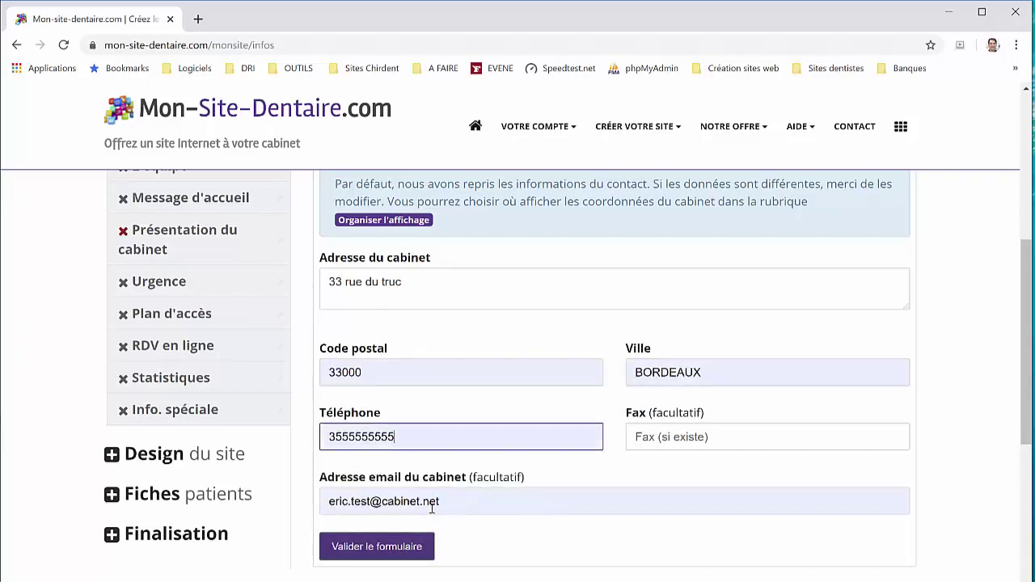
{"action": "left_click", "coordinate": [400, 547]}
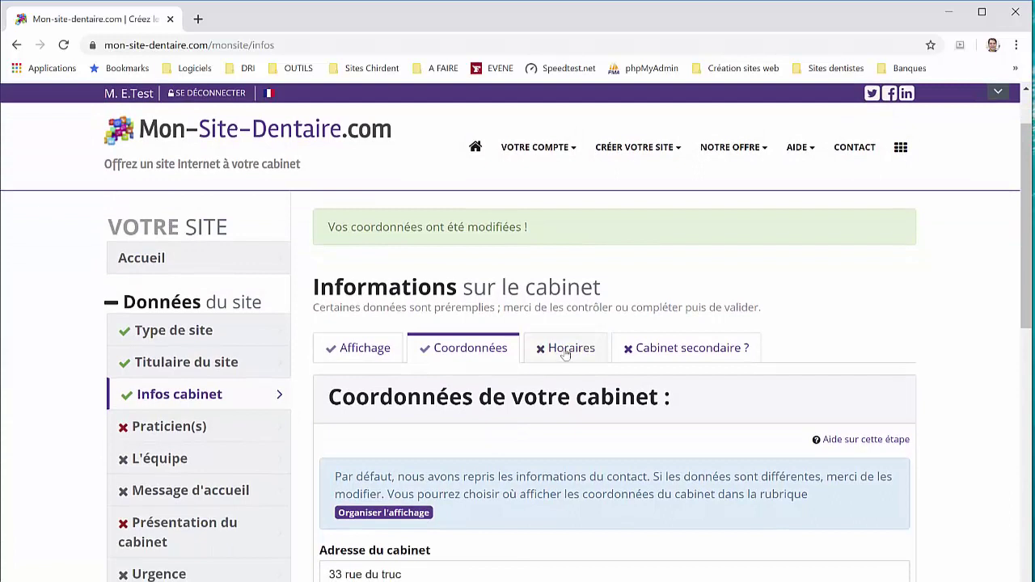
{"action": "left_click", "coordinate": [565, 349]}
{"action": "scroll", "coordinate": [483, 466], "scroll_direction": "down", "scroll_amount": 2}
Set practice mornings to 10h-12h for Monday, Tuesday, Thursday, Friday and Saturday
{"action": "left_click", "coordinate": [502, 493]}
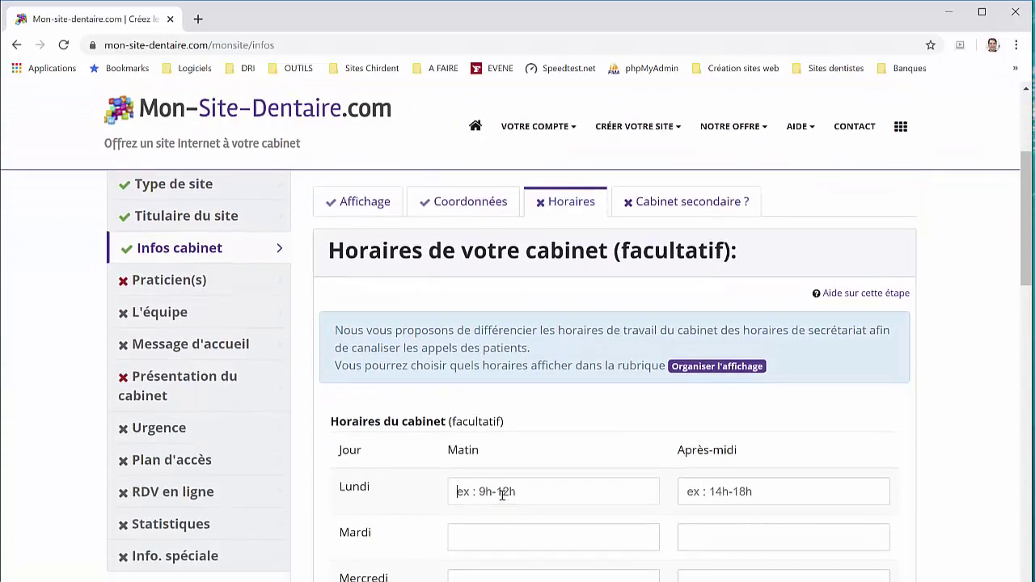
{"action": "left_click", "coordinate": [501, 494]}
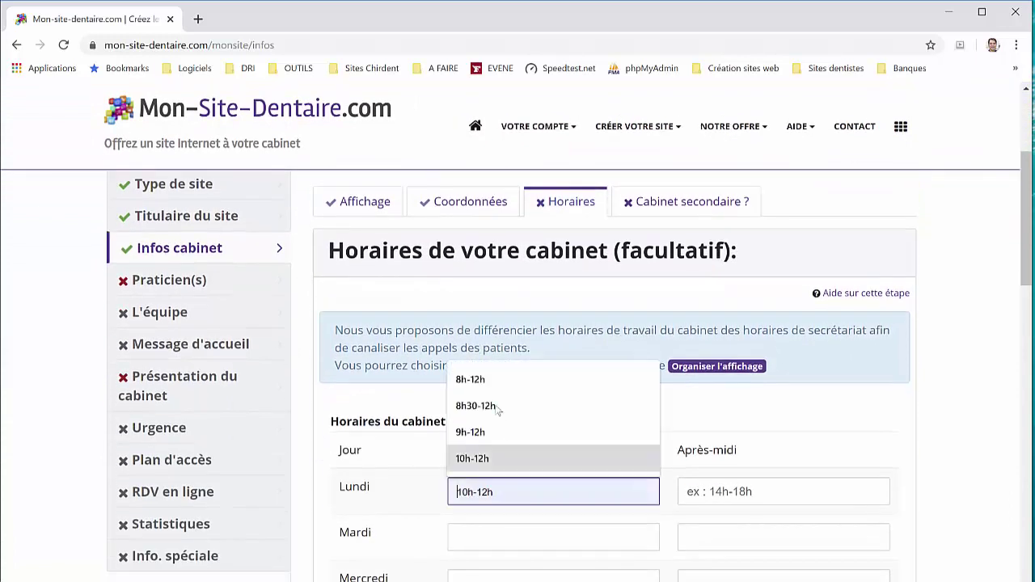
{"action": "left_click", "coordinate": [493, 458]}
{"action": "left_click_drag", "start_coordinate": [518, 487], "coordinate": [424, 493]}
{"action": "key", "text": "ctrl+c"}
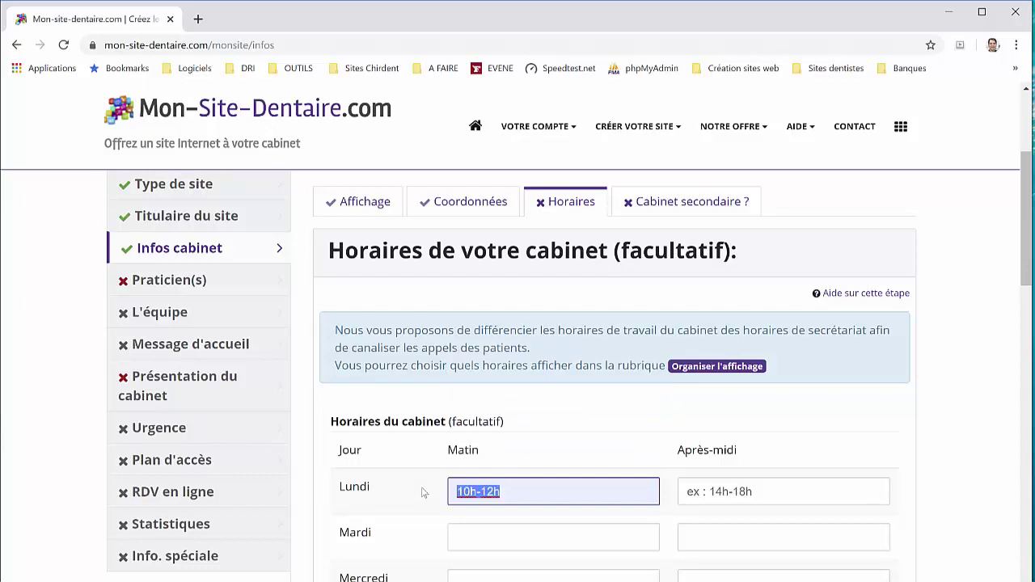
{"action": "scroll", "coordinate": [469, 485], "scroll_direction": "down", "scroll_amount": 2}
{"action": "left_click", "coordinate": [487, 393]}
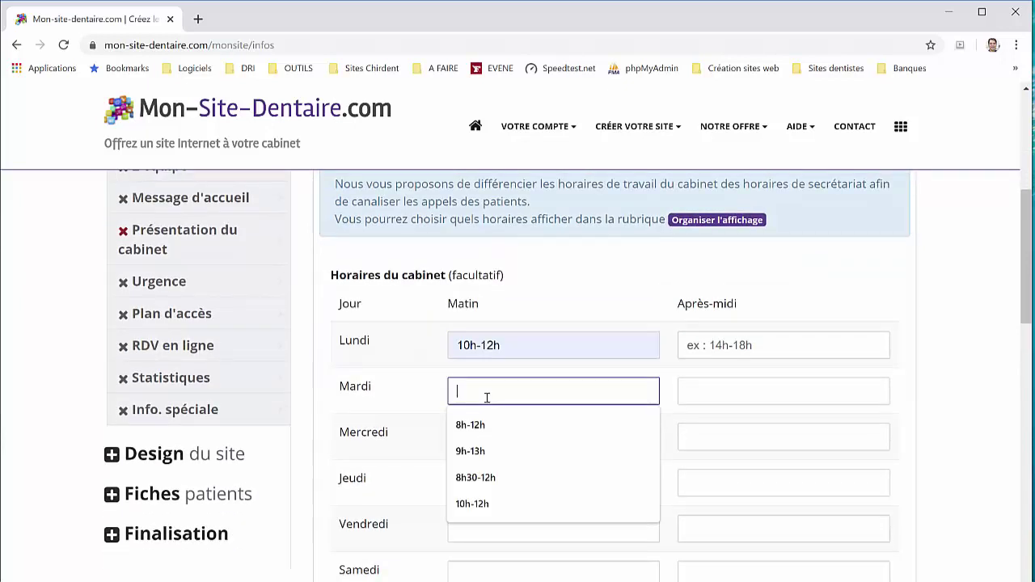
{"action": "key", "text": "ctrl+v"}
{"action": "left_click", "coordinate": [490, 482]}
{"action": "key", "text": "ctrl+v"}
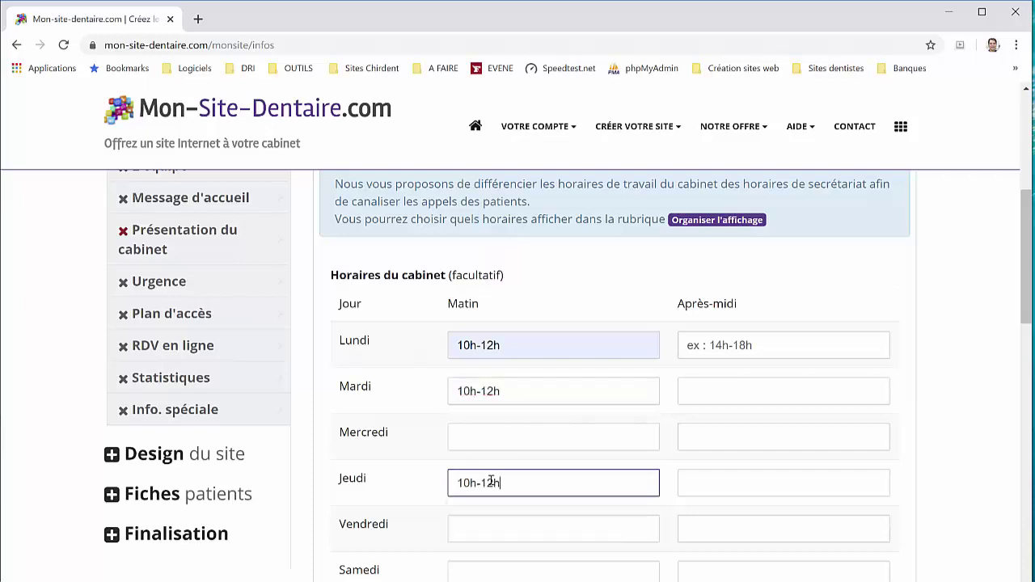
{"action": "left_click", "coordinate": [499, 523]}
{"action": "key", "text": "ctrl+v"}
{"action": "left_click", "coordinate": [510, 576]}
{"action": "key", "text": "ctrl+v"}
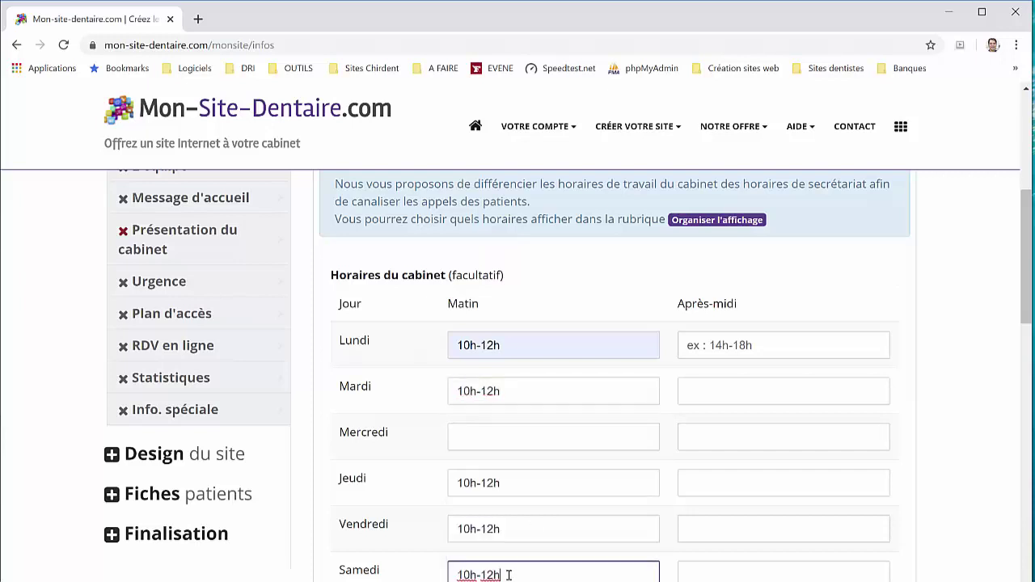
Set afternoons to 14h-19h Monday, Tuesday, Thursday, Friday, noting 'ouvert un samedi sur deux'
{"action": "left_click", "coordinate": [767, 348]}
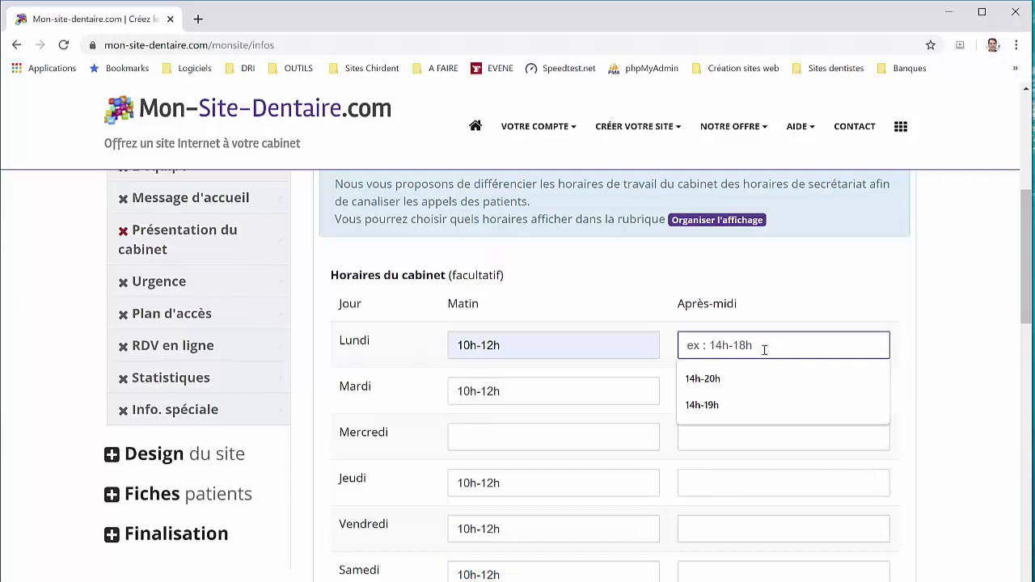
{"action": "left_click", "coordinate": [715, 404]}
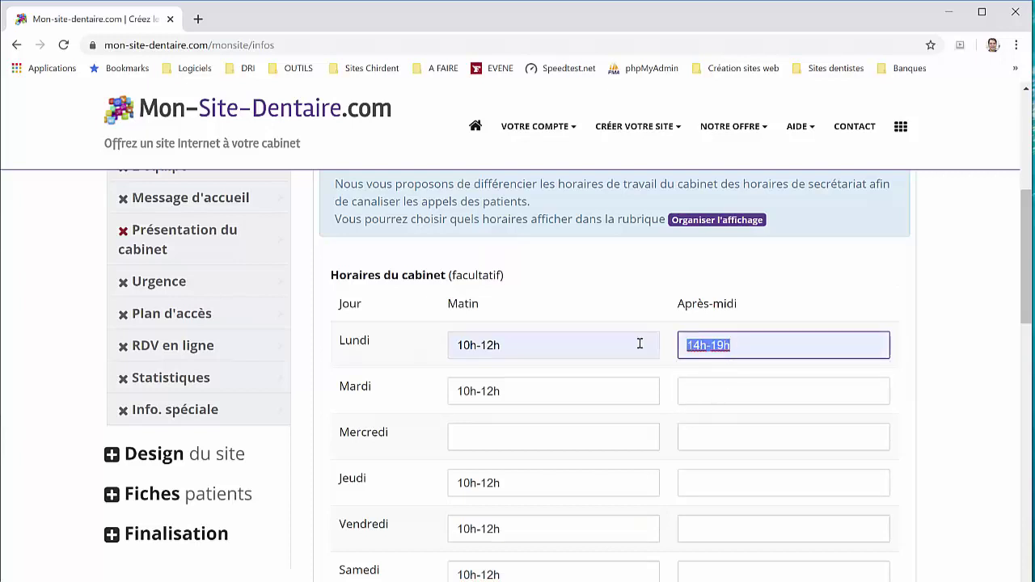
{"action": "left_click", "coordinate": [702, 392]}
{"action": "left_click", "coordinate": [703, 425]}
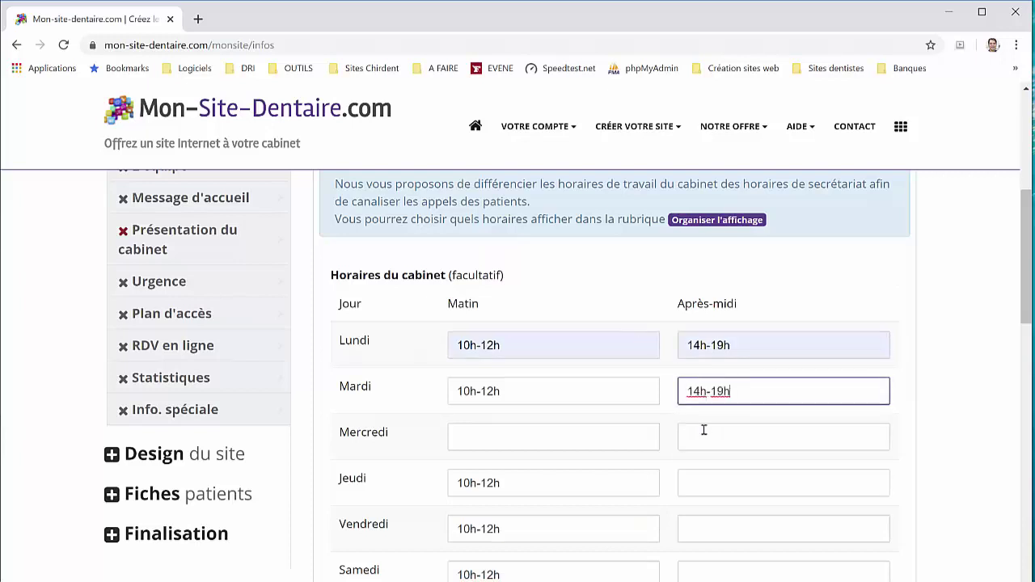
{"action": "left_click", "coordinate": [712, 485]}
{"action": "left_click", "coordinate": [719, 517]}
{"action": "left_click", "coordinate": [719, 526]}
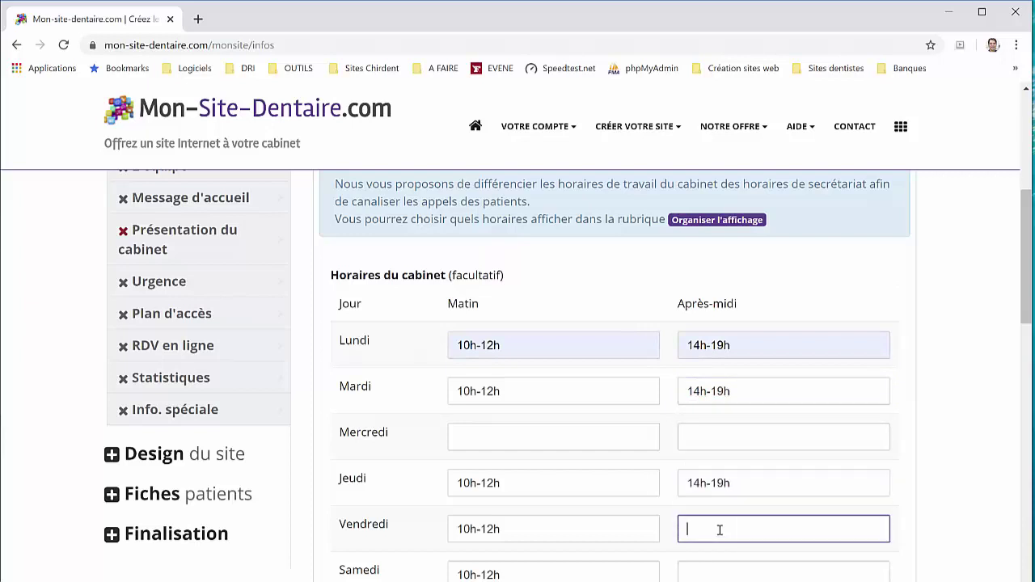
{"action": "left_click", "coordinate": [719, 518]}
{"action": "scroll", "coordinate": [646, 510], "scroll_direction": "down", "scroll_amount": 2}
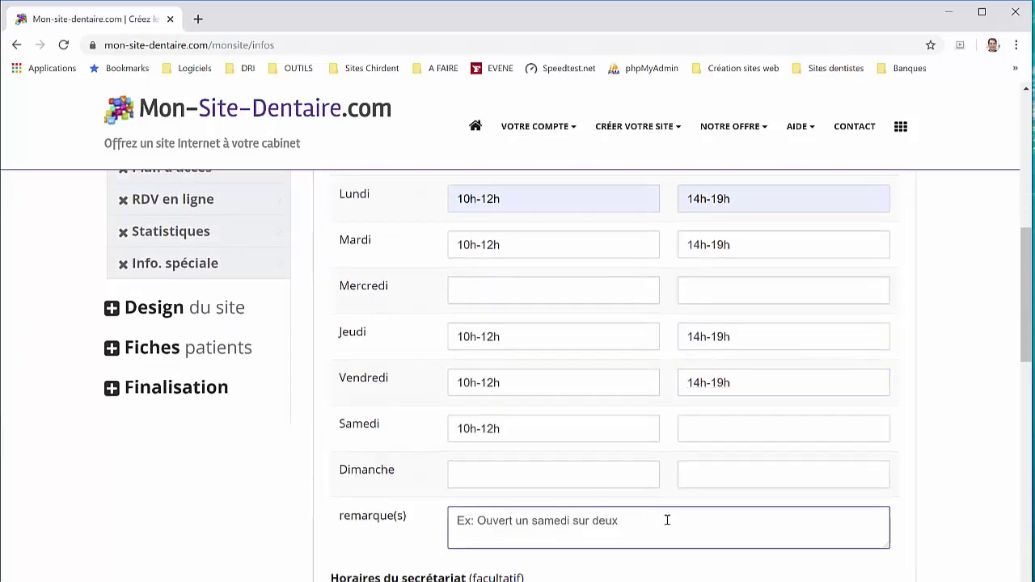
{"action": "type", "text": "ouvert"}
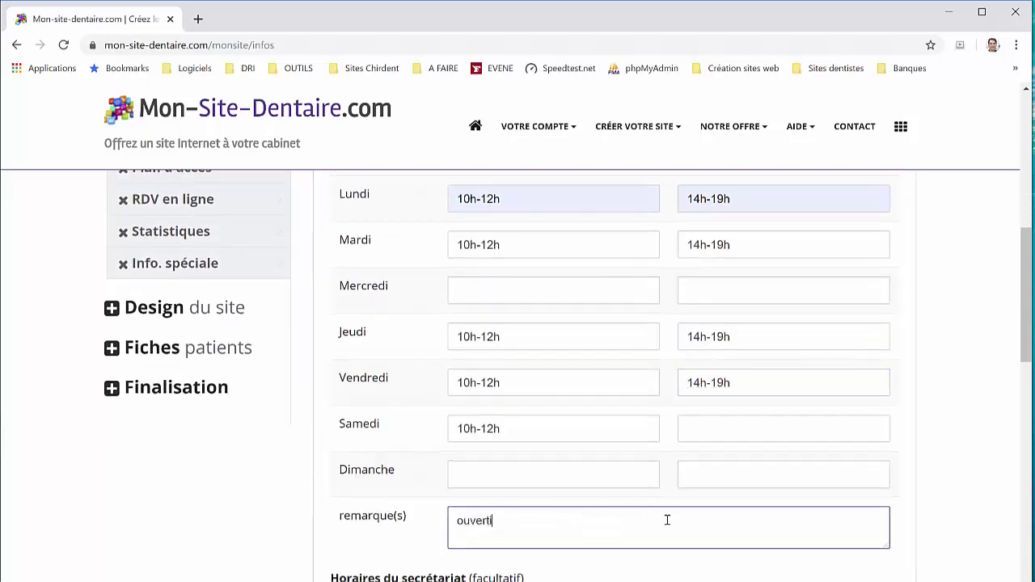
{"action": "type", "text": " un samedi sur deux"}
{"action": "scroll", "coordinate": [663, 522], "scroll_direction": "down", "scroll_amount": 3}
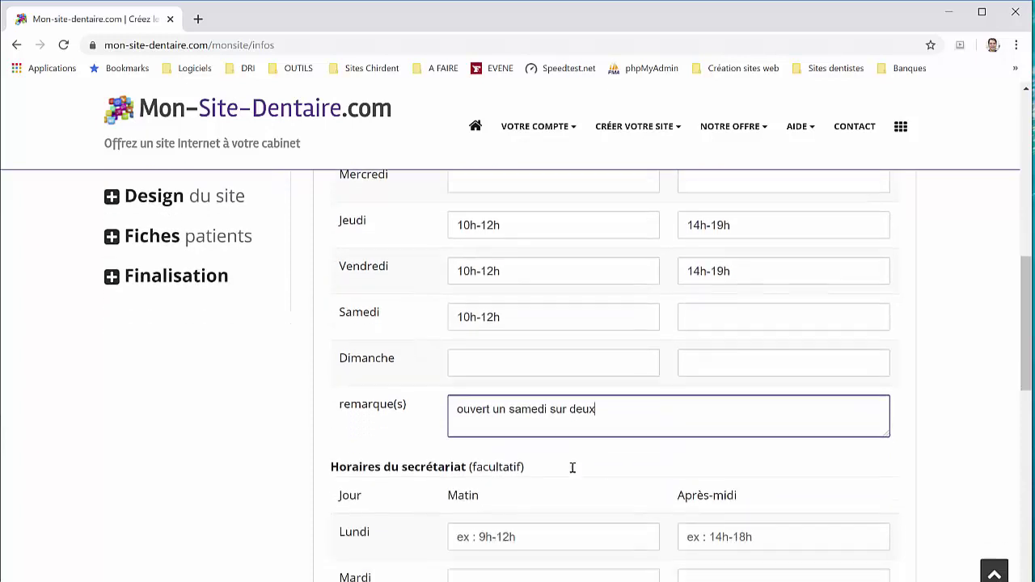
Set the secretariat's Monday hours to 9h-12h and 14h-18h
{"action": "left_click", "coordinate": [526, 428]}
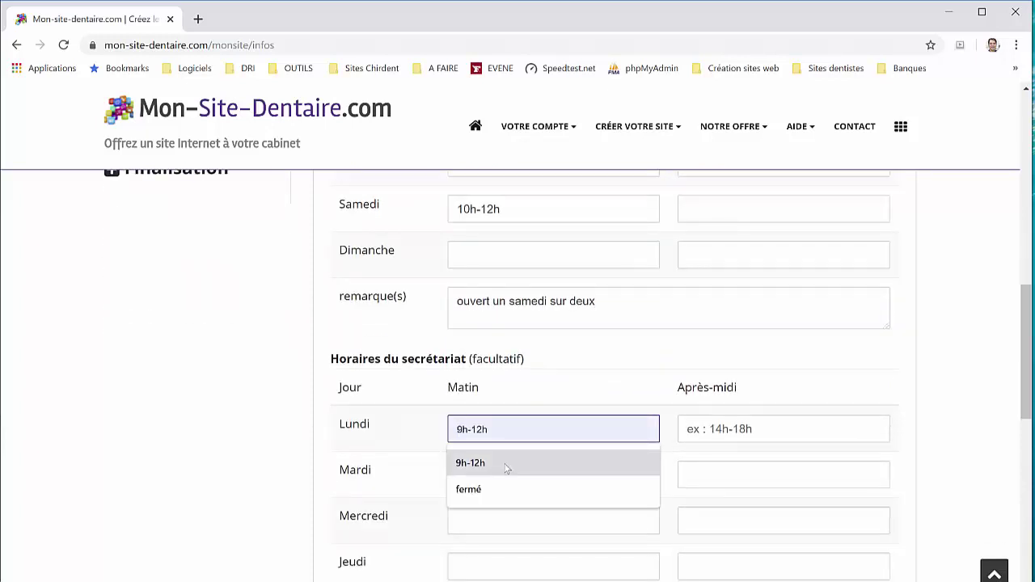
{"action": "left_click", "coordinate": [506, 464]}
{"action": "left_click", "coordinate": [744, 428]}
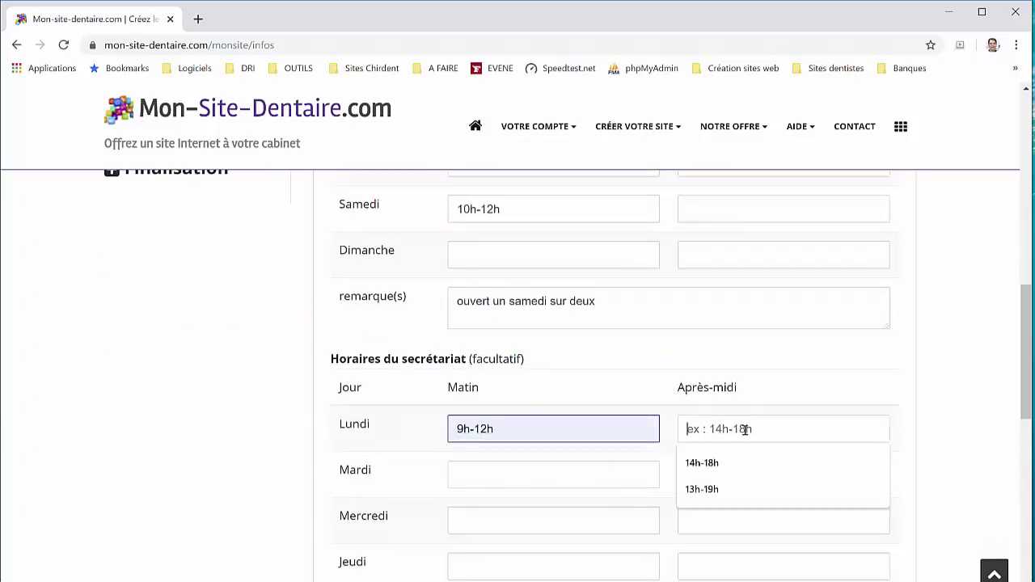
{"action": "type", "text": "14h-18h"}
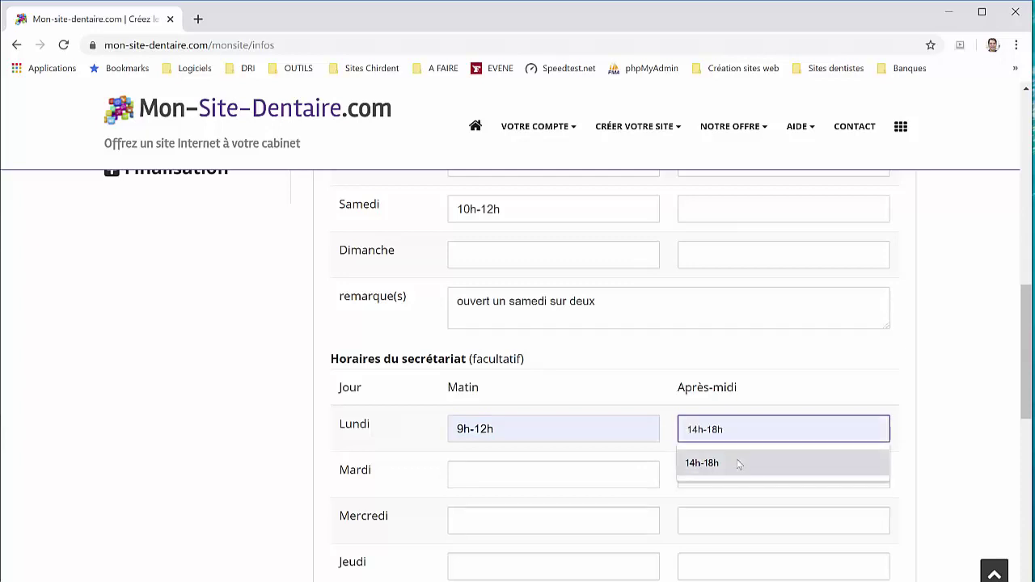
{"action": "left_click", "coordinate": [739, 463]}
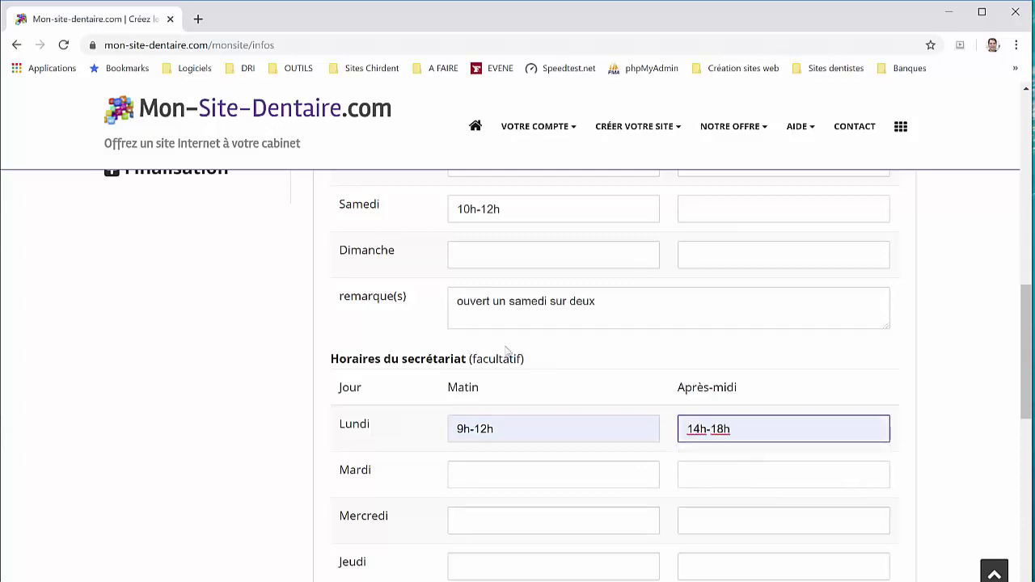
Copy 9h-12h into the secretariat's Tuesday to Friday mornings
{"action": "triple_click", "coordinate": [521, 419]}
{"action": "key", "text": "ctrl+c"}
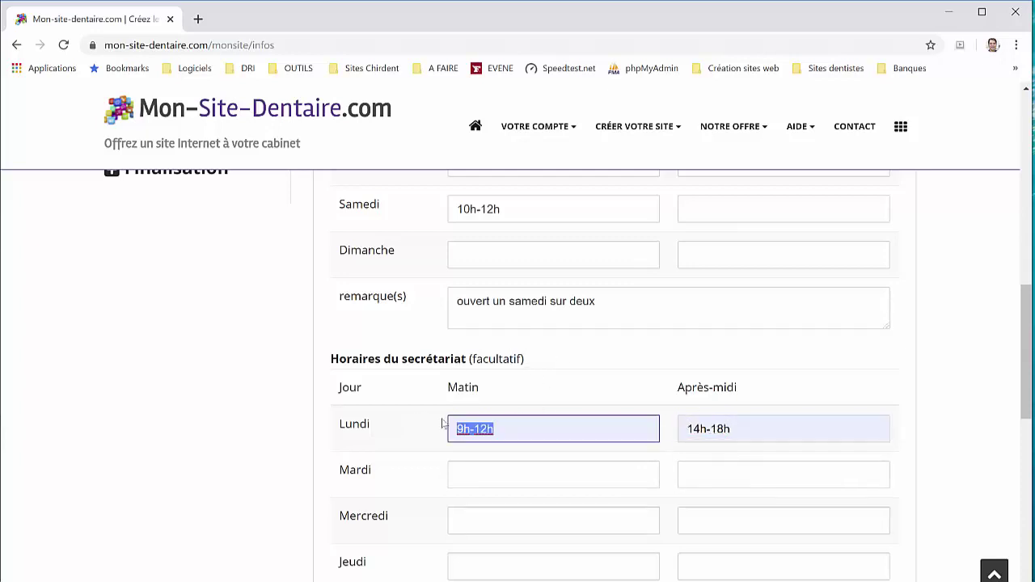
{"action": "left_click", "coordinate": [485, 475]}
{"action": "key", "text": "ctrl+v"}
{"action": "left_click", "coordinate": [501, 521]}
{"action": "key", "text": "ctrl+v"}
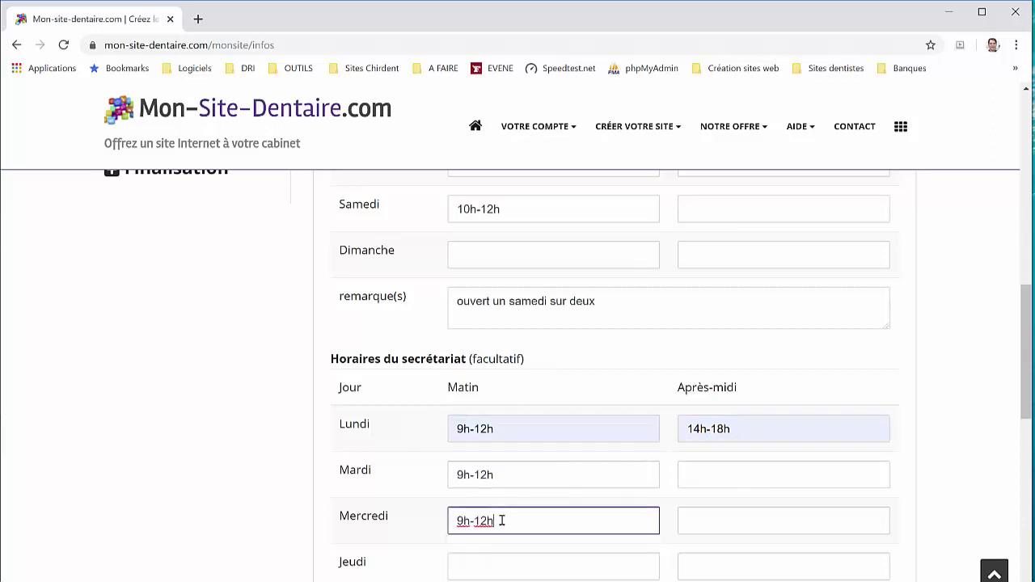
{"action": "scroll", "coordinate": [501, 514], "scroll_direction": "down", "scroll_amount": 2}
{"action": "left_click", "coordinate": [489, 429]}
{"action": "key", "text": "ctrl+v"}
{"action": "left_click", "coordinate": [497, 458]}
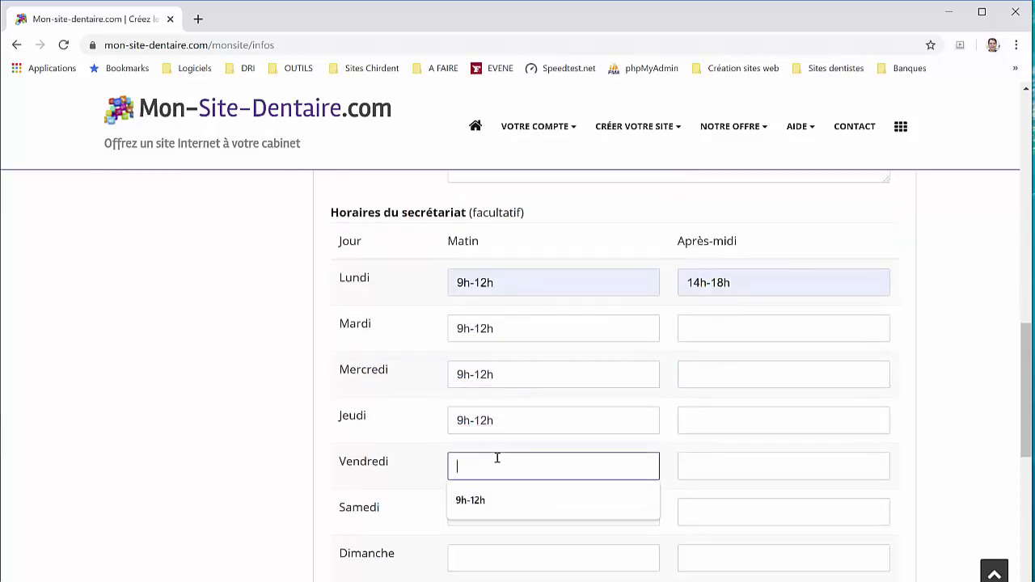
{"action": "key", "text": "ctrl+v"}
Copy 14h-18h to Tuesday–Friday afternoons, change Friday to 14h-16h, and save the hours
{"action": "triple_click", "coordinate": [748, 285]}
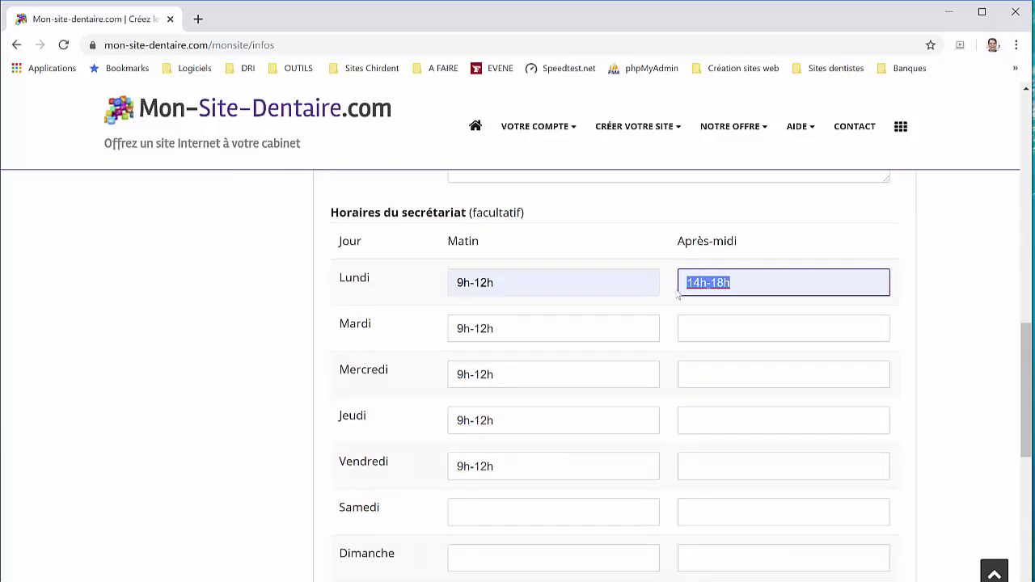
{"action": "key", "text": "ctrl+c"}
{"action": "left_click", "coordinate": [710, 327]}
{"action": "key", "text": "ctrl+v"}
{"action": "left_click", "coordinate": [702, 374]}
{"action": "key", "text": "ctrl+v"}
{"action": "left_click", "coordinate": [708, 421]}
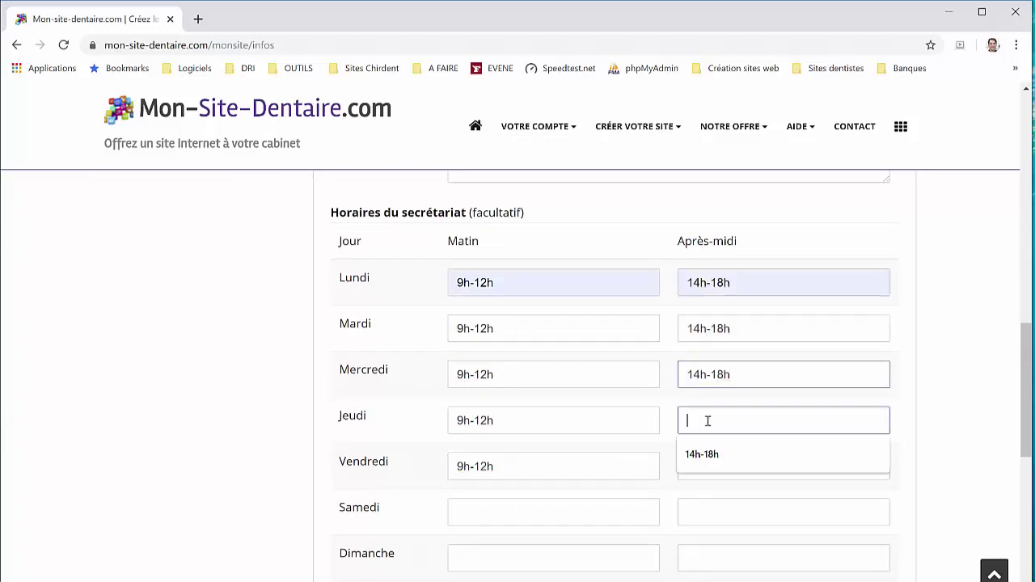
{"action": "key", "text": "ctrl+v"}
{"action": "left_click", "coordinate": [715, 461]}
{"action": "key", "text": "ctrl+v"}
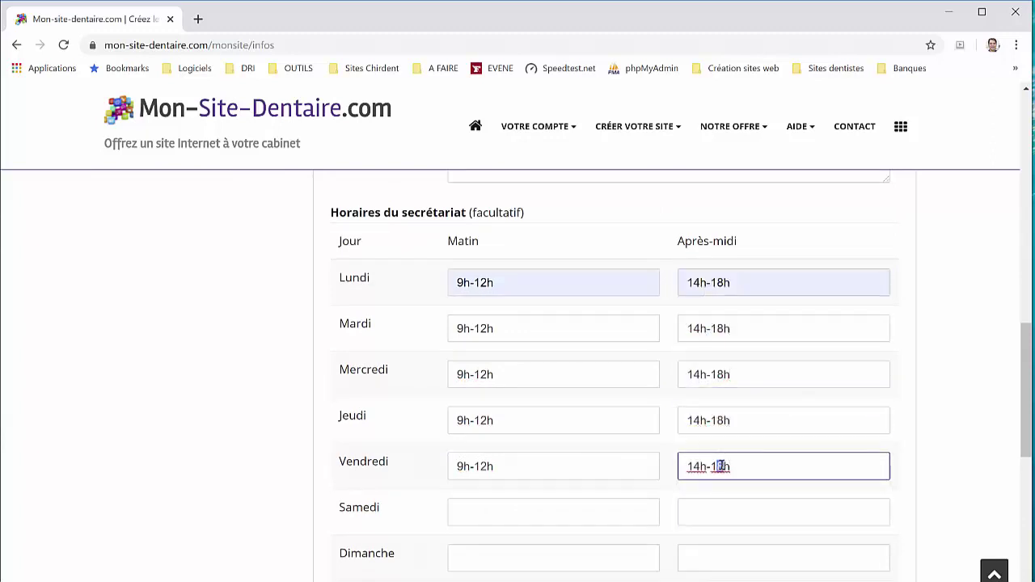
{"action": "type", "text": "6"}
{"action": "scroll", "coordinate": [620, 434], "scroll_direction": "down", "scroll_amount": 2}
{"action": "left_click", "coordinate": [404, 538]}
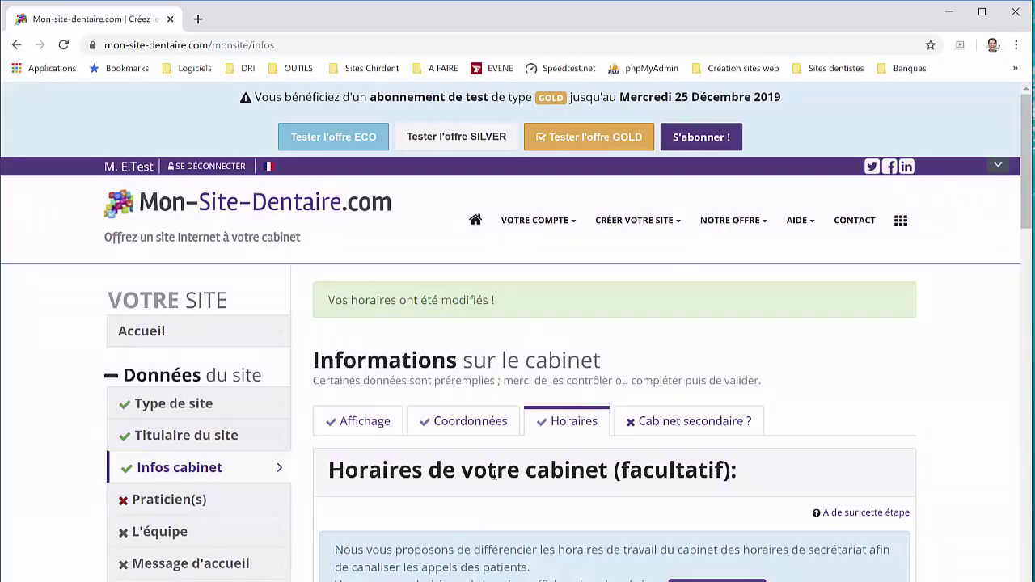
Look through the Cabinet secondaire form, leave it empty, and go to Praticien(s)
{"action": "left_click", "coordinate": [647, 425]}
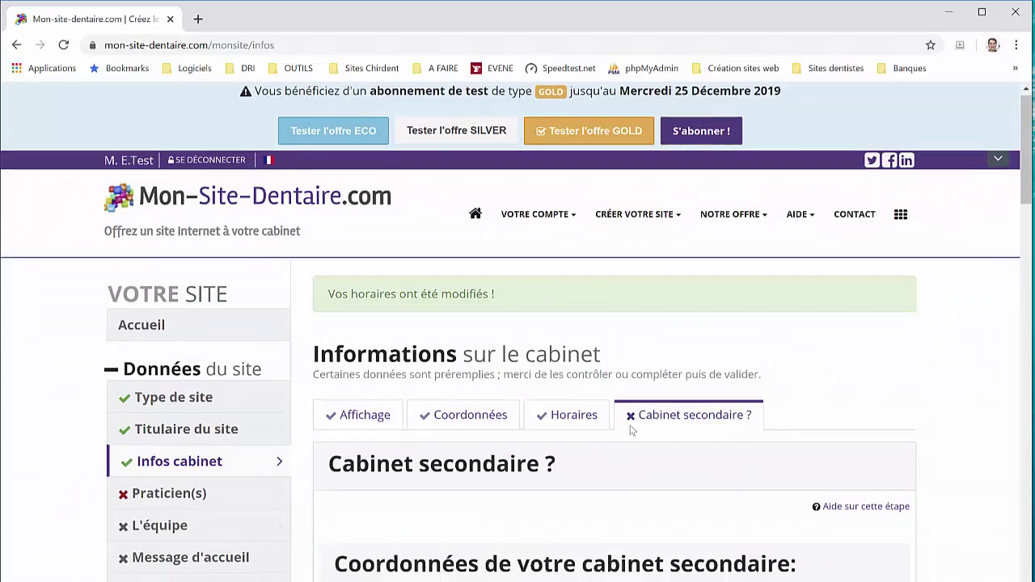
{"action": "scroll", "coordinate": [611, 411], "scroll_direction": "down", "scroll_amount": 5}
{"action": "scroll", "coordinate": [612, 414], "scroll_direction": "down", "scroll_amount": 12}
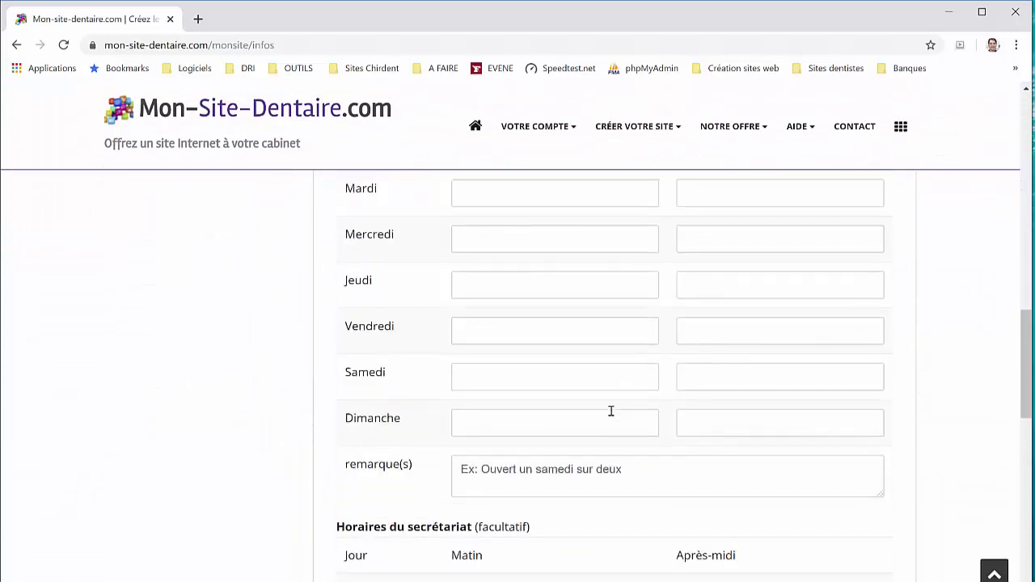
{"action": "scroll", "coordinate": [610, 412], "scroll_direction": "down", "scroll_amount": 5}
{"action": "scroll", "coordinate": [609, 409], "scroll_direction": "up", "scroll_amount": 15}
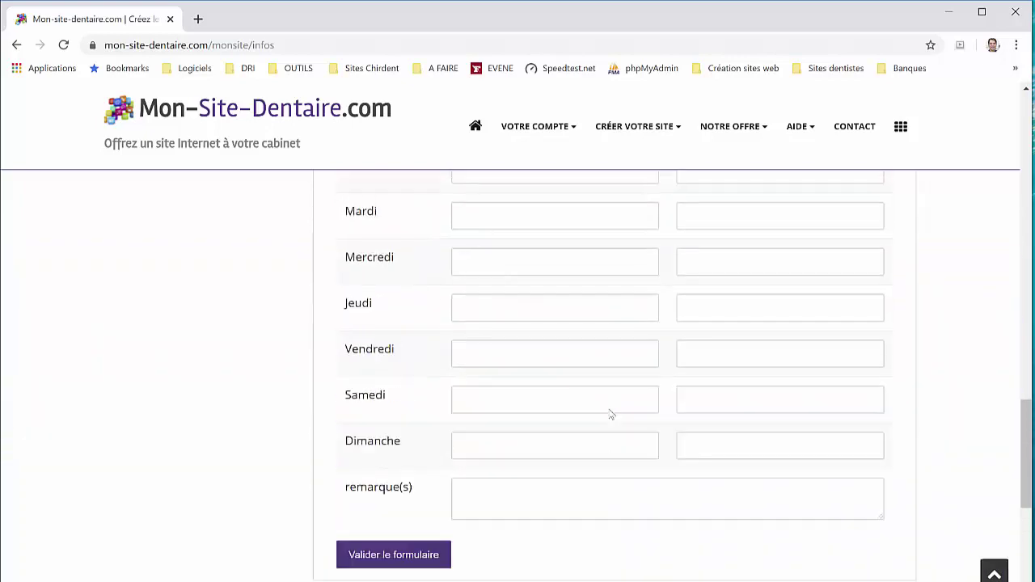
{"action": "scroll", "coordinate": [609, 413], "scroll_direction": "up", "scroll_amount": 4}
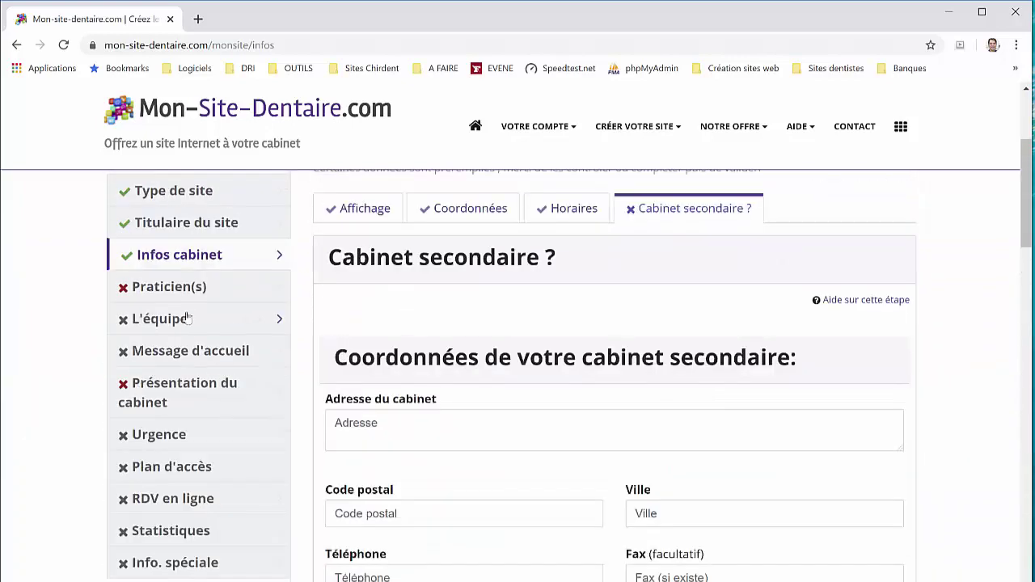
{"action": "left_click", "coordinate": [171, 288]}
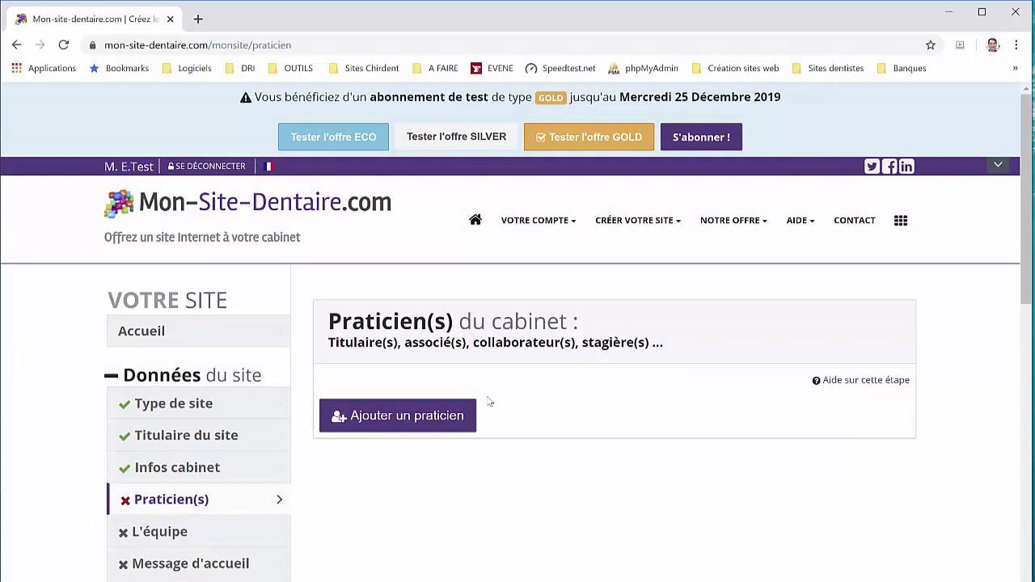
Add a practitioner with a portrait photo, autofilled name and e-mail, and role Titulaire
{"action": "left_click", "coordinate": [421, 417]}
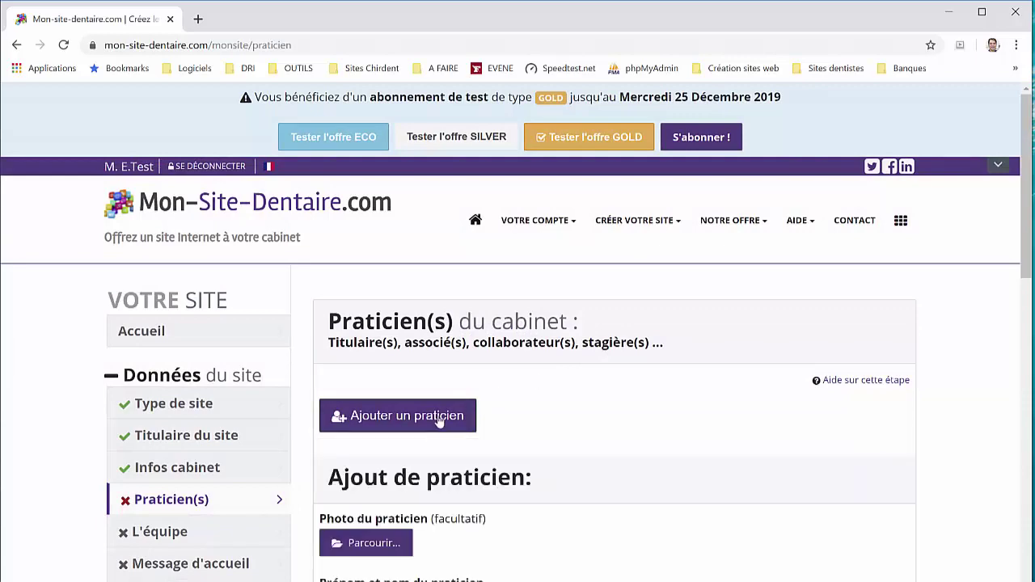
{"action": "left_click", "coordinate": [364, 325]}
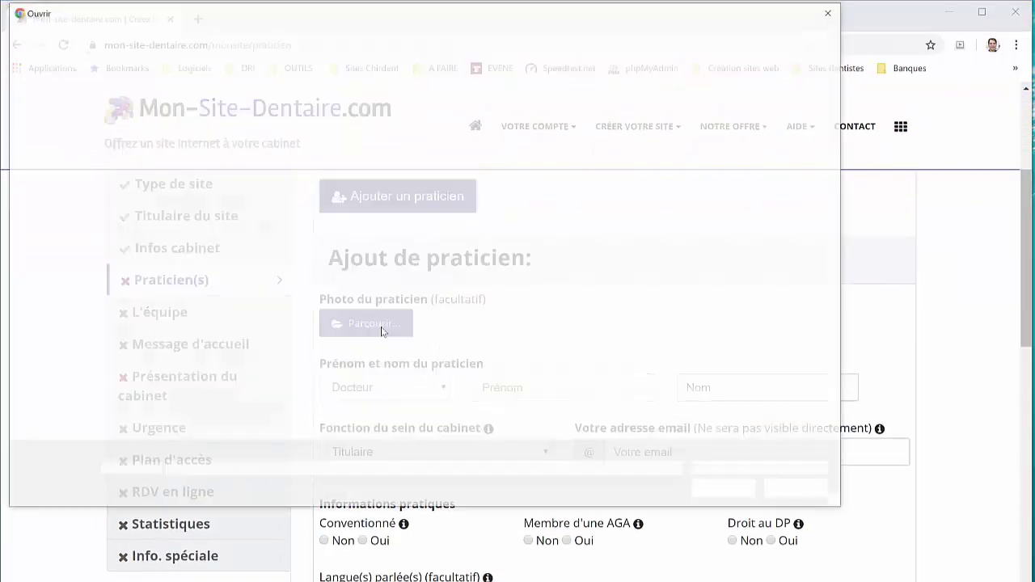
{"action": "double_click", "coordinate": [330, 113]}
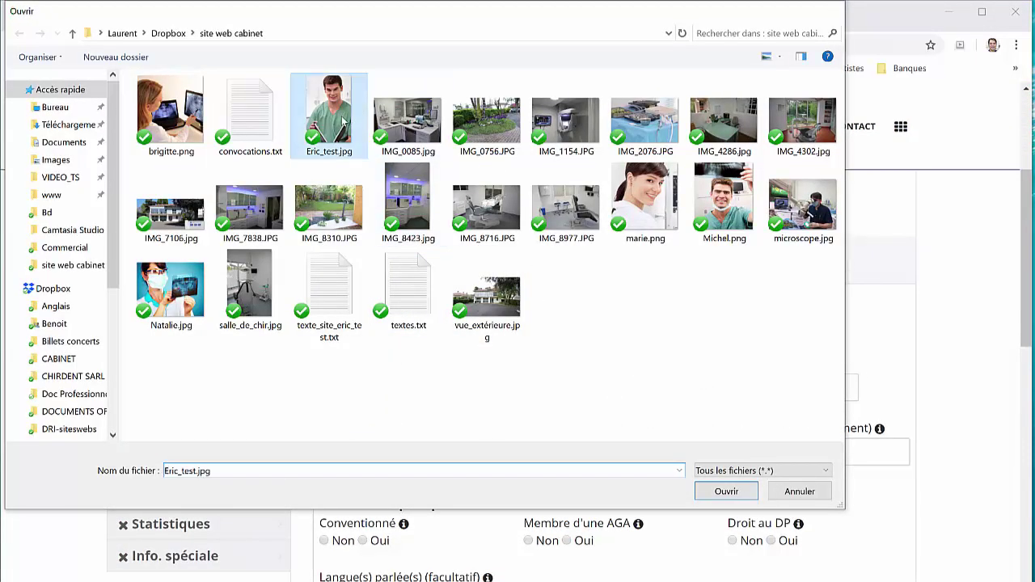
{"action": "scroll", "coordinate": [447, 353], "scroll_direction": "down", "scroll_amount": 3}
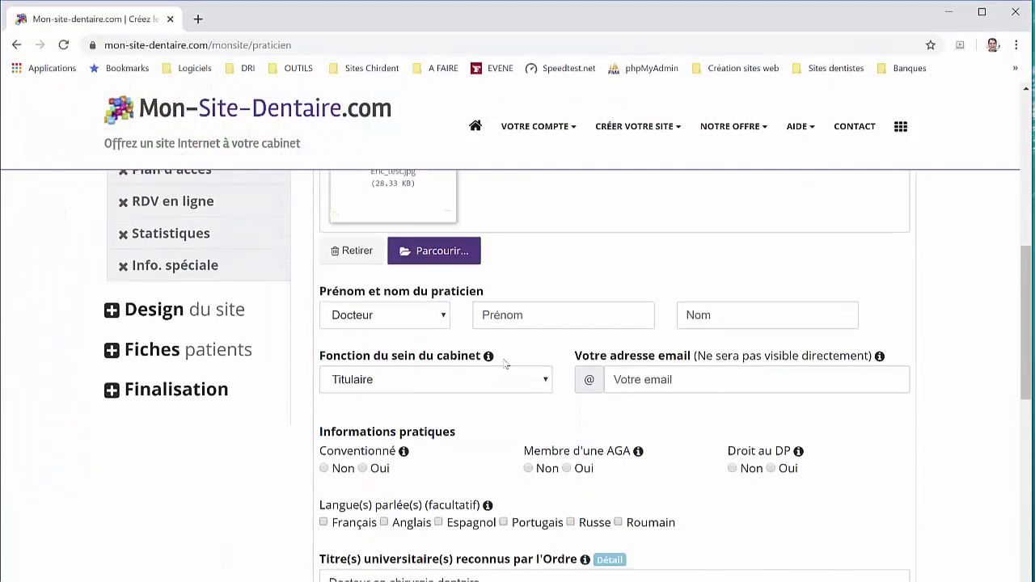
{"action": "left_click", "coordinate": [526, 318]}
{"action": "left_click", "coordinate": [517, 353]}
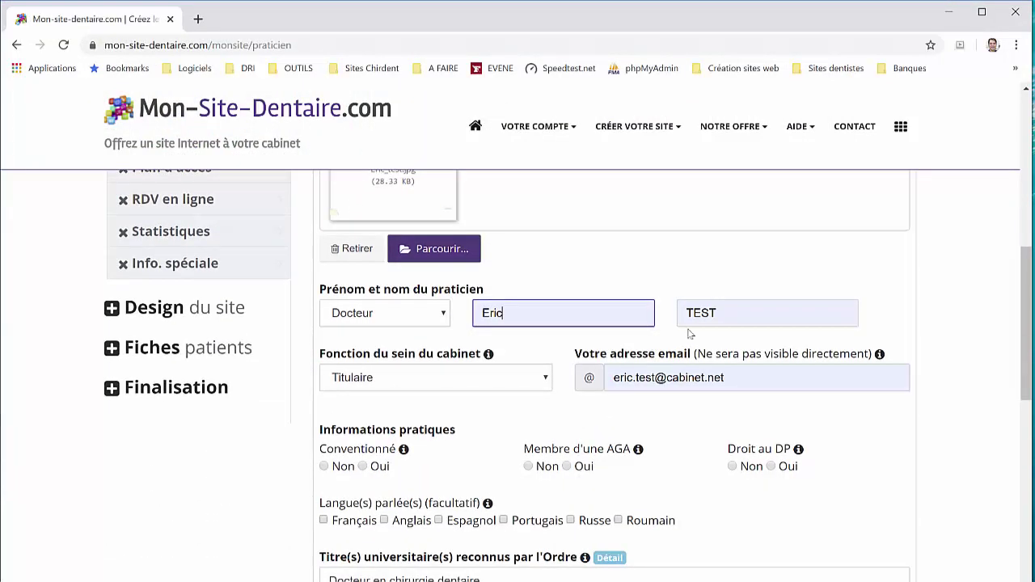
{"action": "left_click", "coordinate": [440, 381]}
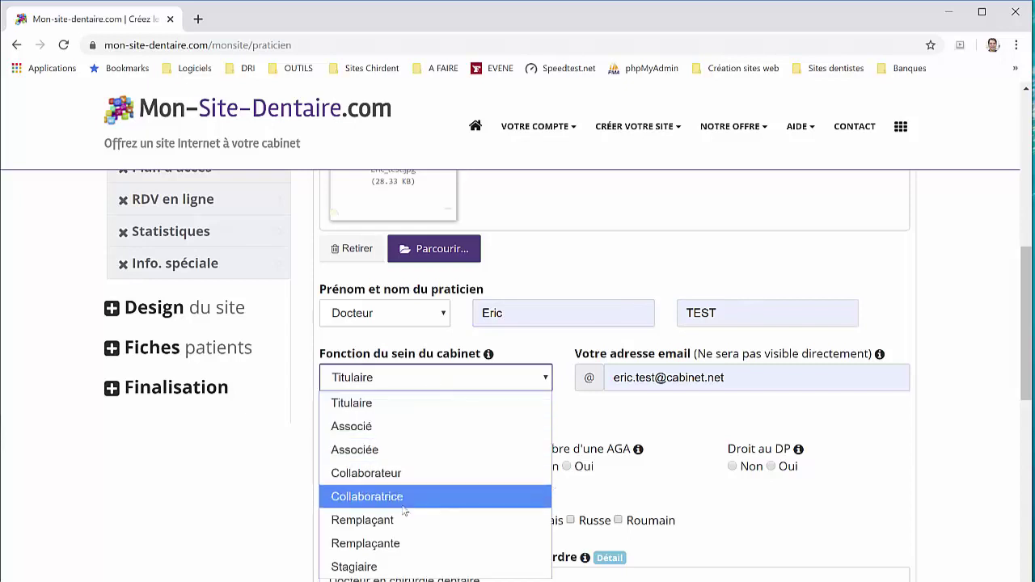
{"action": "left_click", "coordinate": [521, 353]}
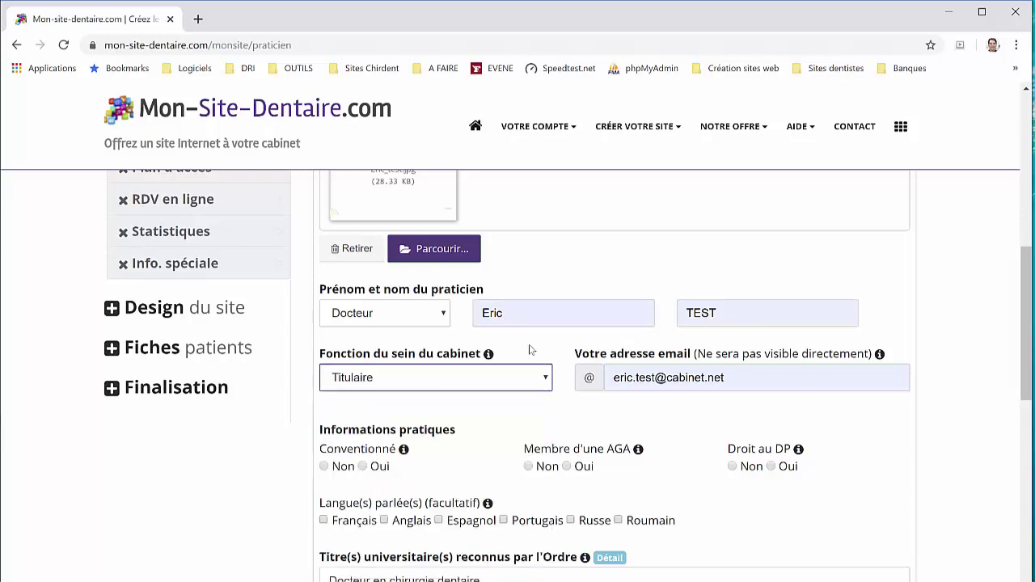
Set Conventionné and AGA to Oui, Droit au DP to Non, languages Français and Anglais
{"action": "left_click", "coordinate": [363, 467]}
{"action": "left_click", "coordinate": [570, 468]}
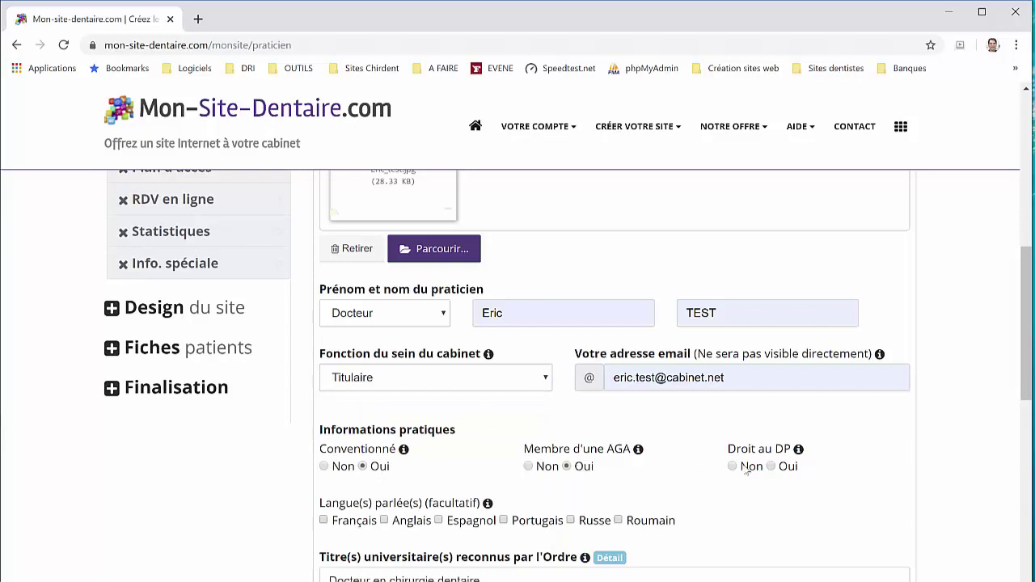
{"action": "left_click", "coordinate": [733, 467]}
{"action": "scroll", "coordinate": [364, 417], "scroll_direction": "down", "scroll_amount": 2}
{"action": "left_click", "coordinate": [353, 379]}
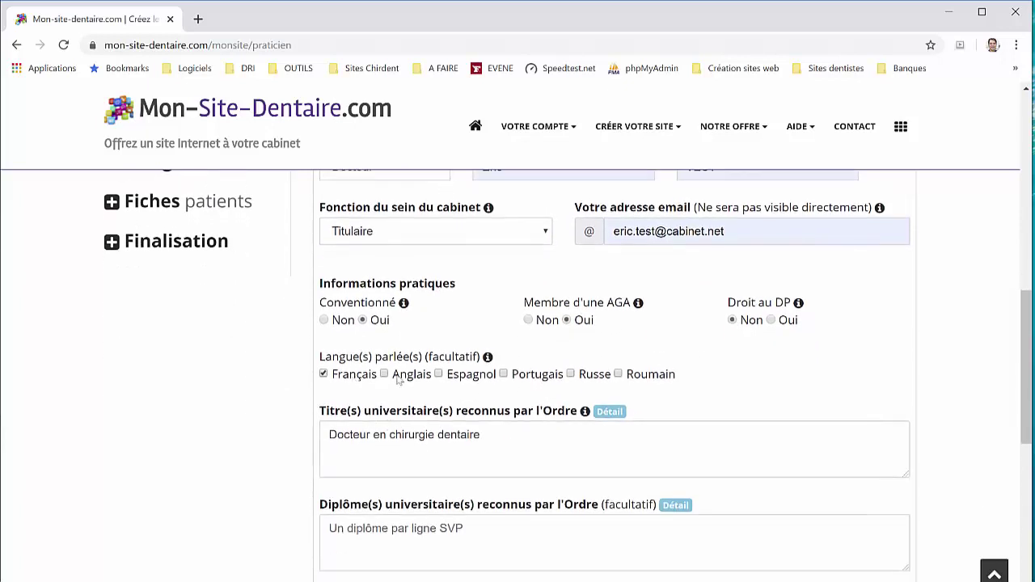
{"action": "left_click", "coordinate": [405, 379]}
{"action": "left_click", "coordinate": [510, 441]}
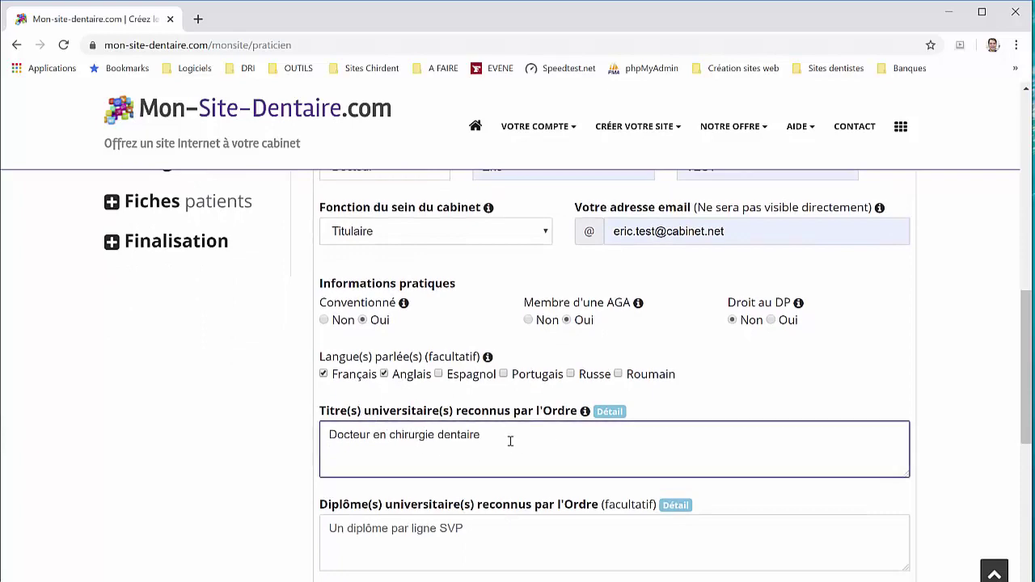
Add the title 'Assistant hospitalo-universitaire de l'UFR d'odontologie de Bordeaux'
{"action": "left_click", "coordinate": [609, 411]}
{"action": "scroll", "coordinate": [696, 413], "scroll_direction": "down", "scroll_amount": 3}
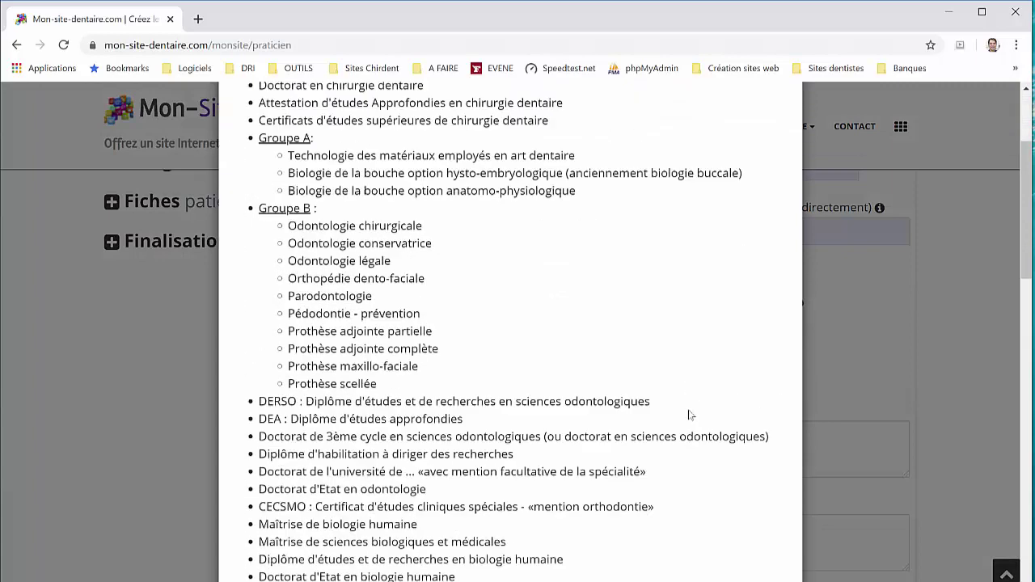
{"action": "left_click", "coordinate": [855, 390]}
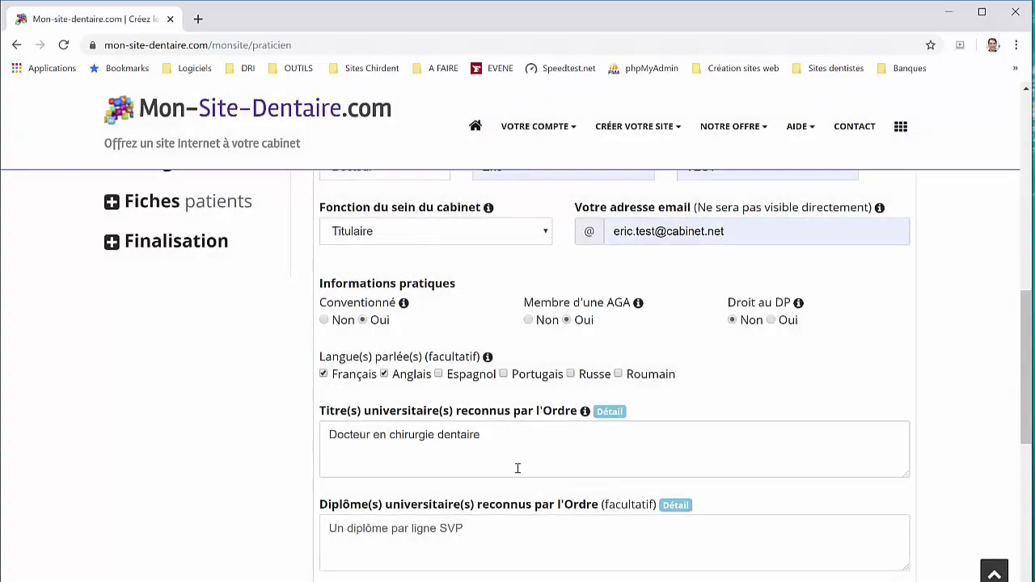
{"action": "left_click", "coordinate": [501, 454]}
{"action": "type", "text": "Assis"}
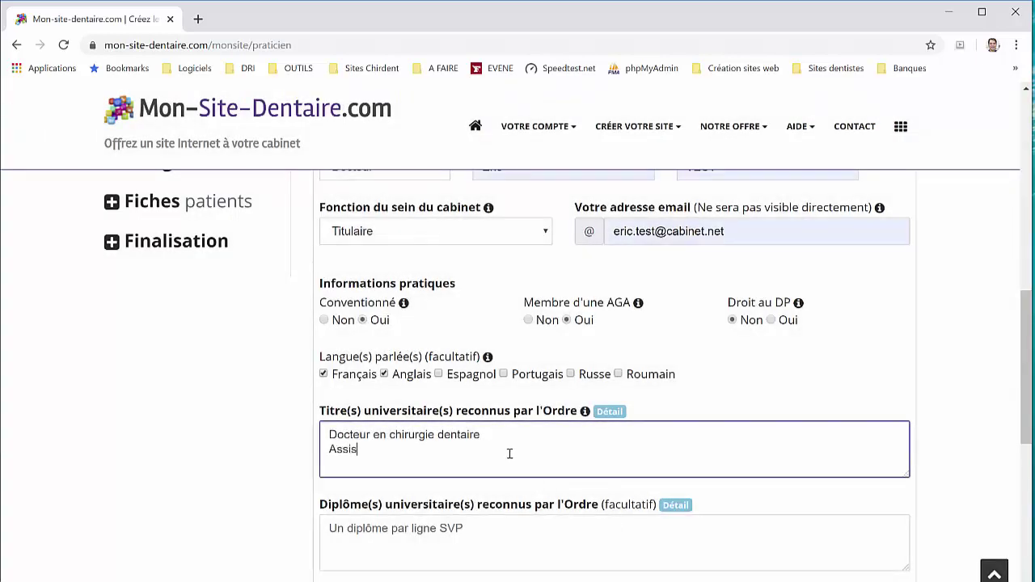
{"action": "type", "text": "tant hospitalo-univers"}
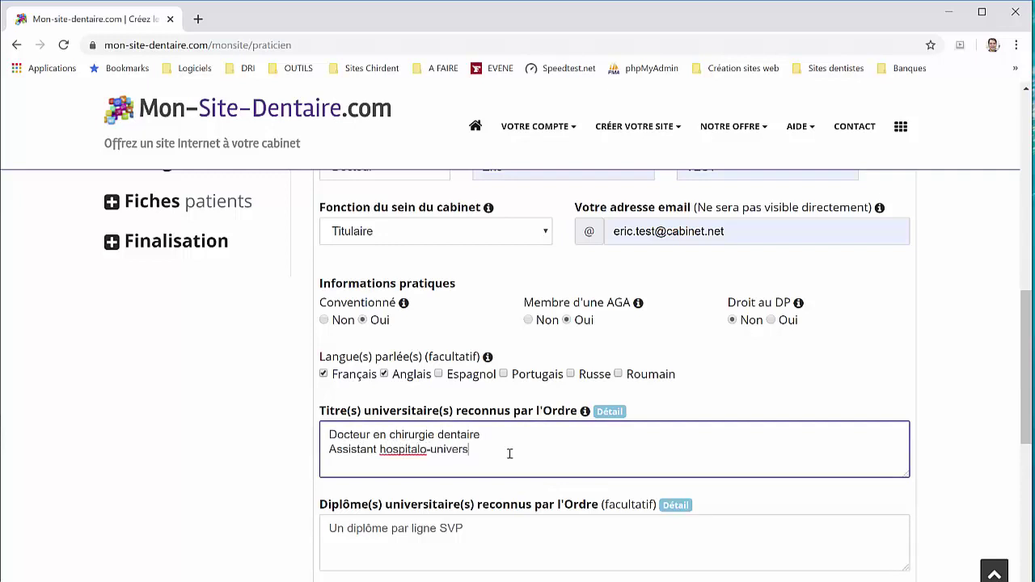
{"action": "type", "text": "itaire de l'UFR d'odontolo"}
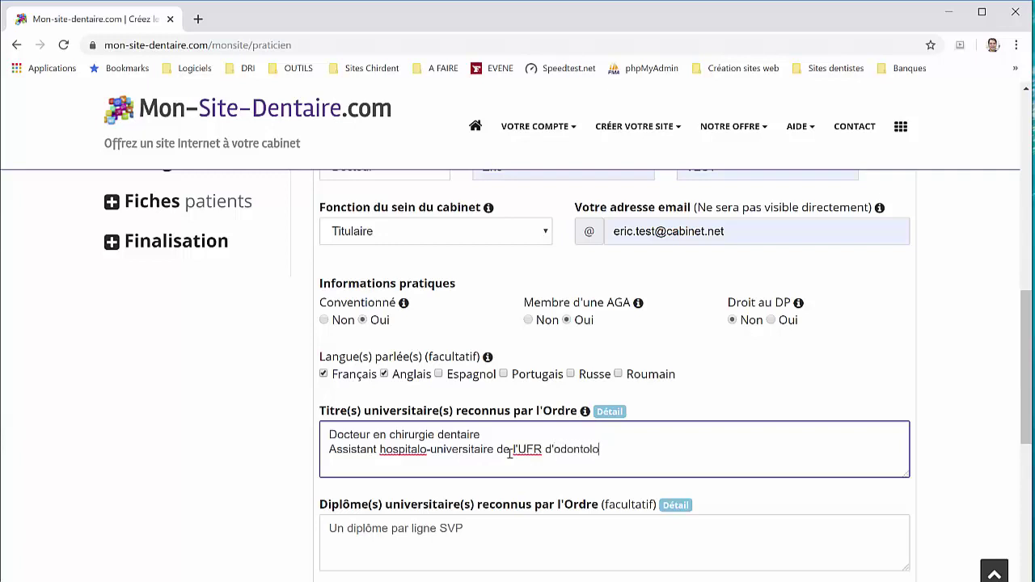
{"action": "type", "text": "gie de Bordeaux"}
{"action": "scroll", "coordinate": [500, 459], "scroll_direction": "down", "scroll_amount": 1}
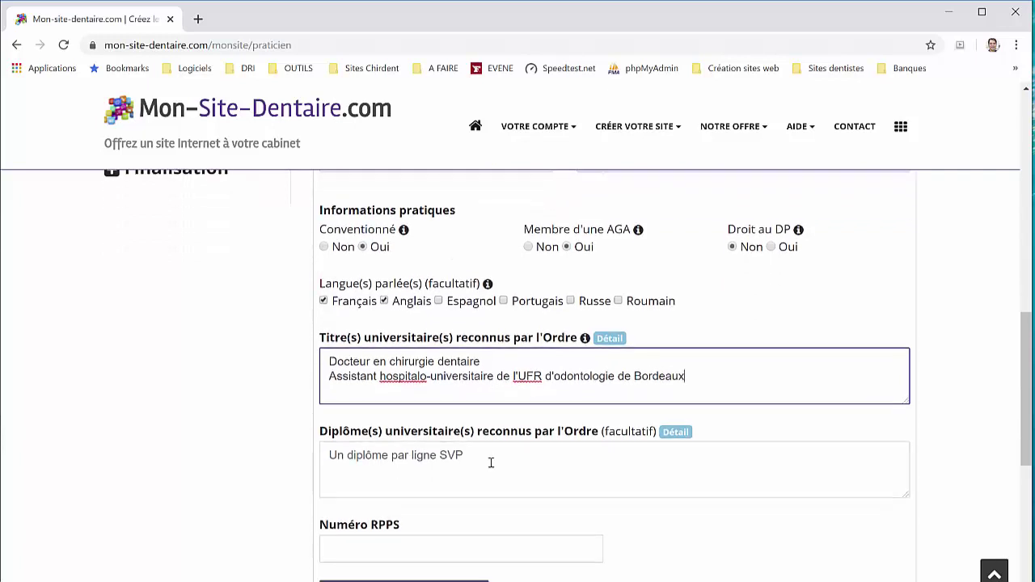
Enter the diploma 'DU d'implantologie de Toulouse'
{"action": "left_click", "coordinate": [492, 462]}
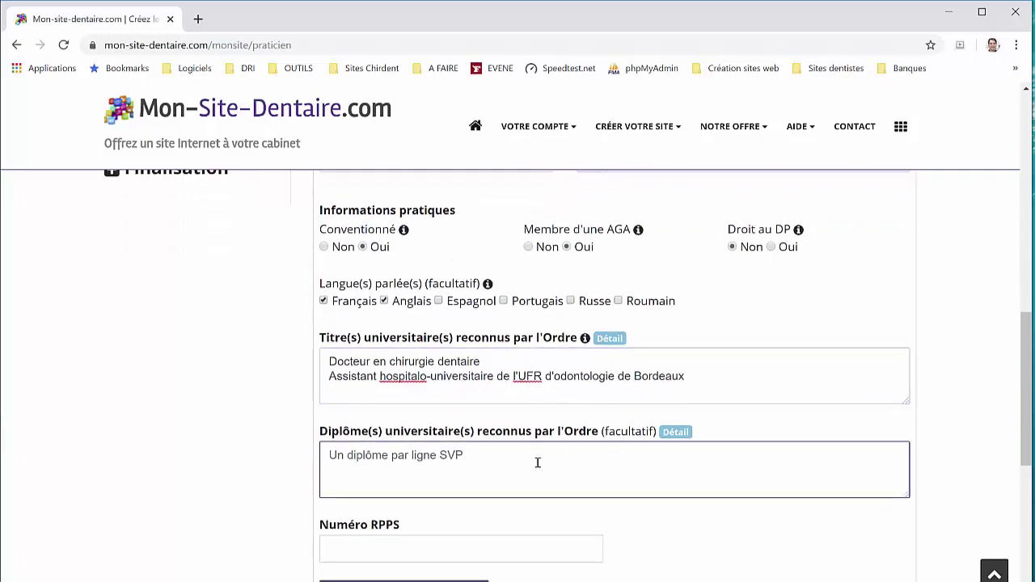
{"action": "type", "text": "D"}
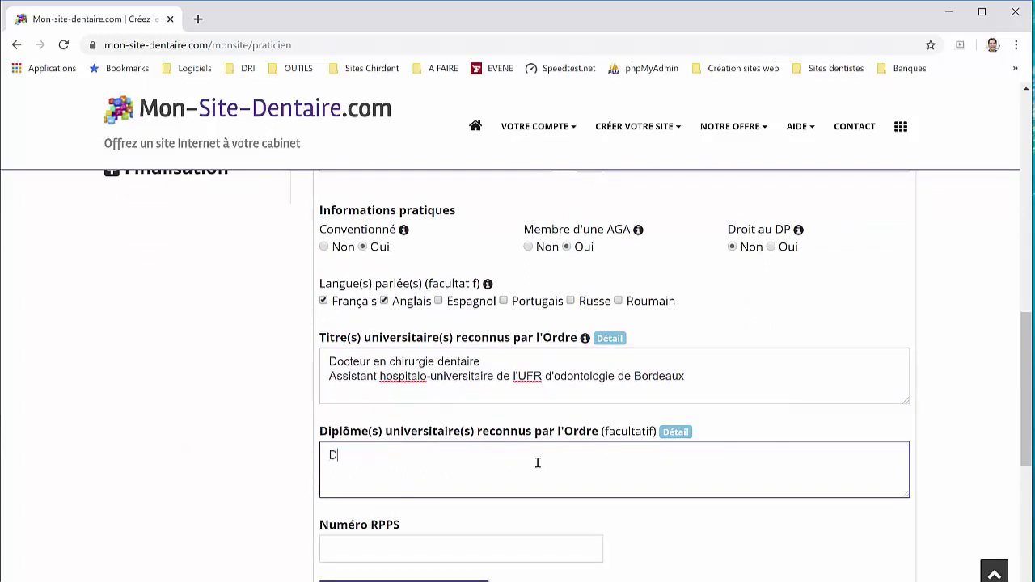
{"action": "type", "text": "U d'implantologie de Tou"}
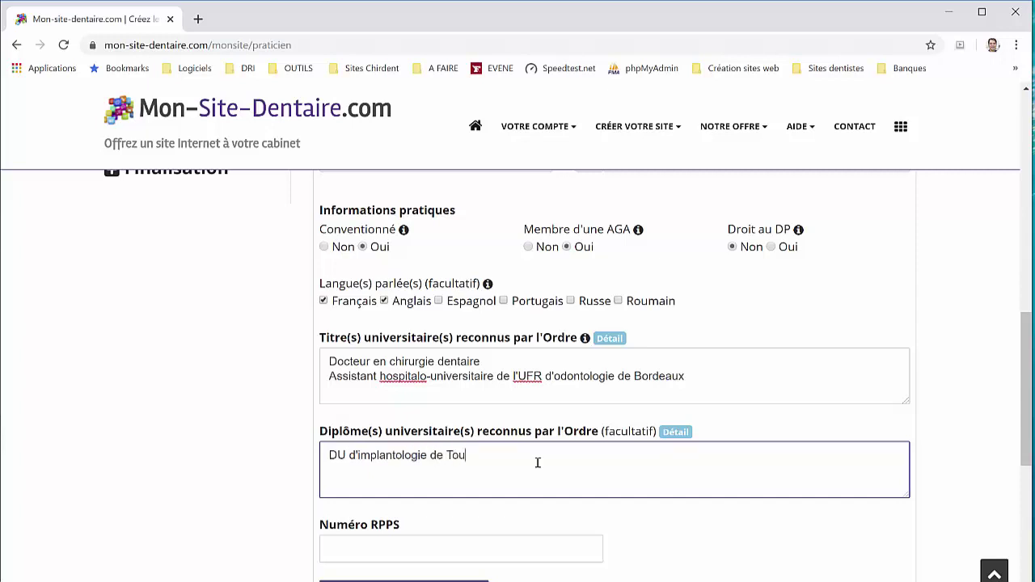
{"action": "type", "text": "louse"}
{"action": "scroll", "coordinate": [537, 463], "scroll_direction": "down", "scroll_amount": 2}
Enter the practitioner's RPPS number and save the new practitioner
{"action": "left_click", "coordinate": [523, 405]}
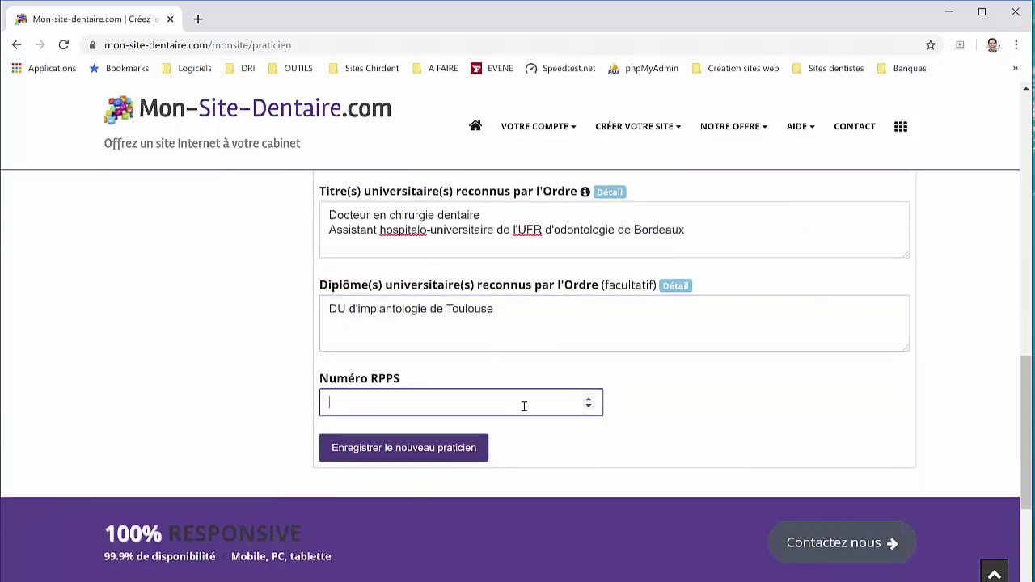
{"action": "type", "text": "100099999999"}
{"action": "left_click", "coordinate": [465, 448]}
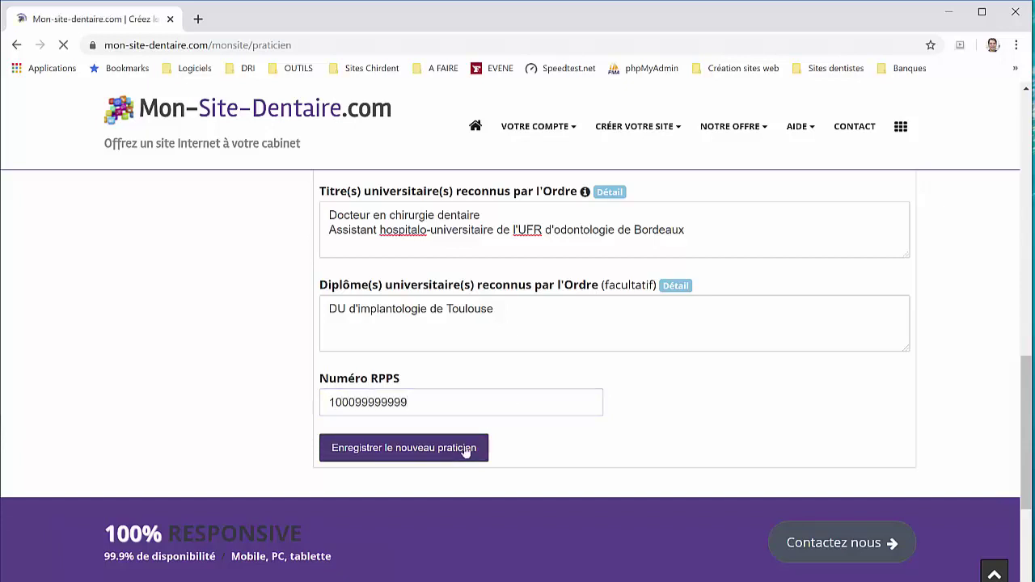
Open the added practitioner's record and look through it
{"action": "scroll", "coordinate": [512, 439], "scroll_direction": "down", "scroll_amount": 2}
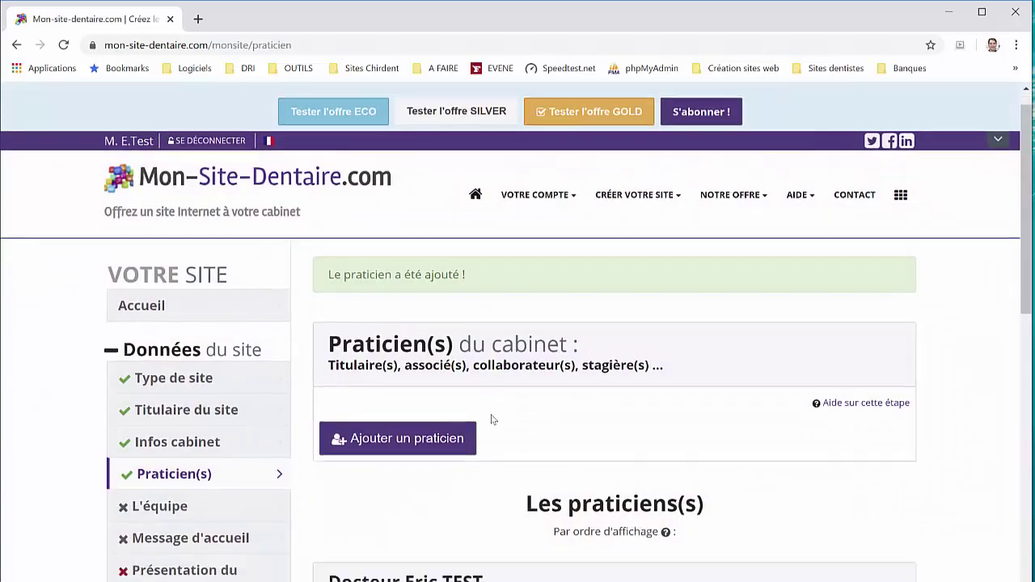
{"action": "left_click", "coordinate": [800, 490]}
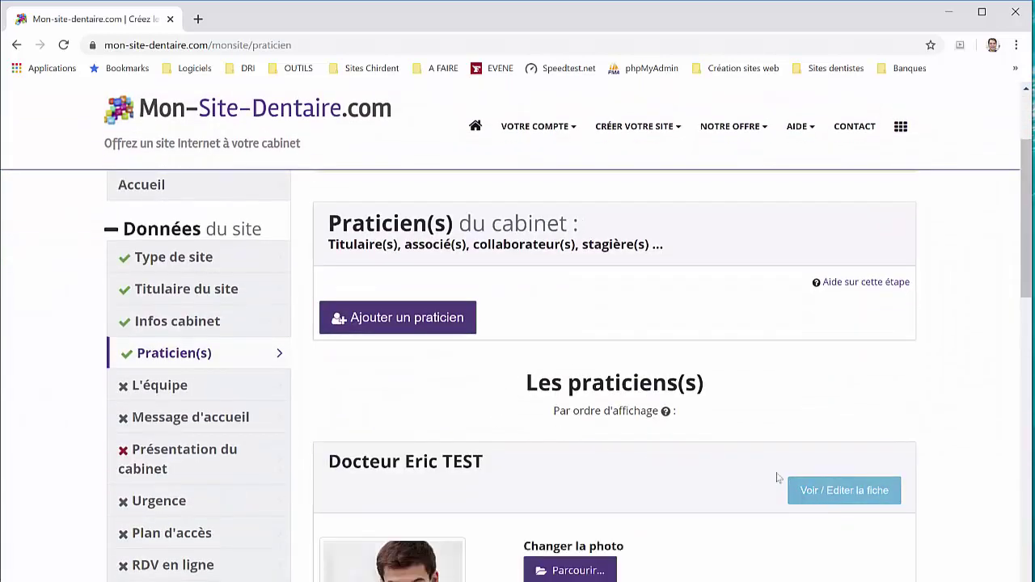
{"action": "scroll", "coordinate": [760, 469], "scroll_direction": "down", "scroll_amount": 8}
{"action": "scroll", "coordinate": [760, 471], "scroll_direction": "down", "scroll_amount": 2}
{"action": "scroll", "coordinate": [751, 464], "scroll_direction": "up", "scroll_amount": 12}
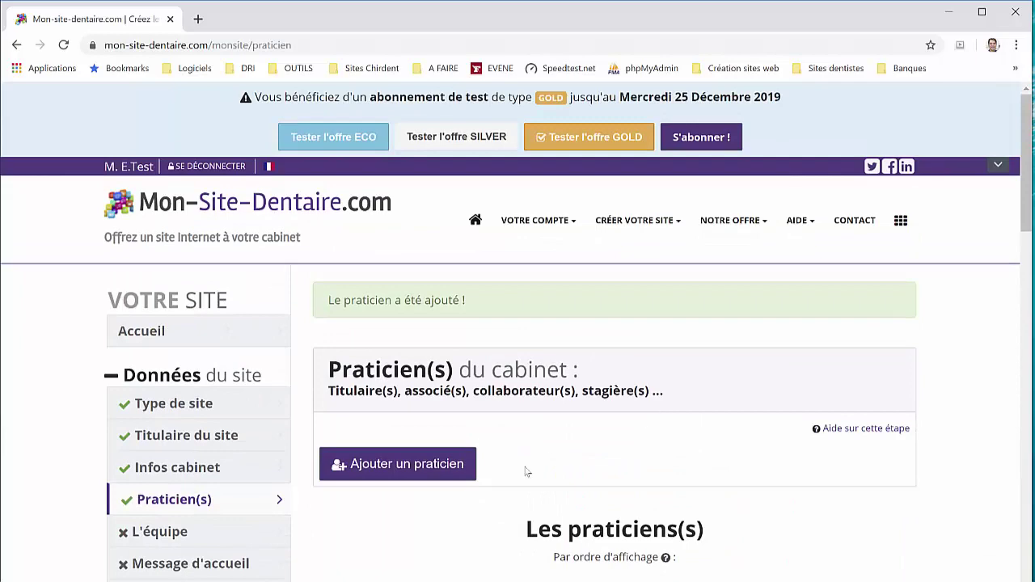
Start adding another practitioner and upload their photo
{"action": "left_click", "coordinate": [450, 475]}
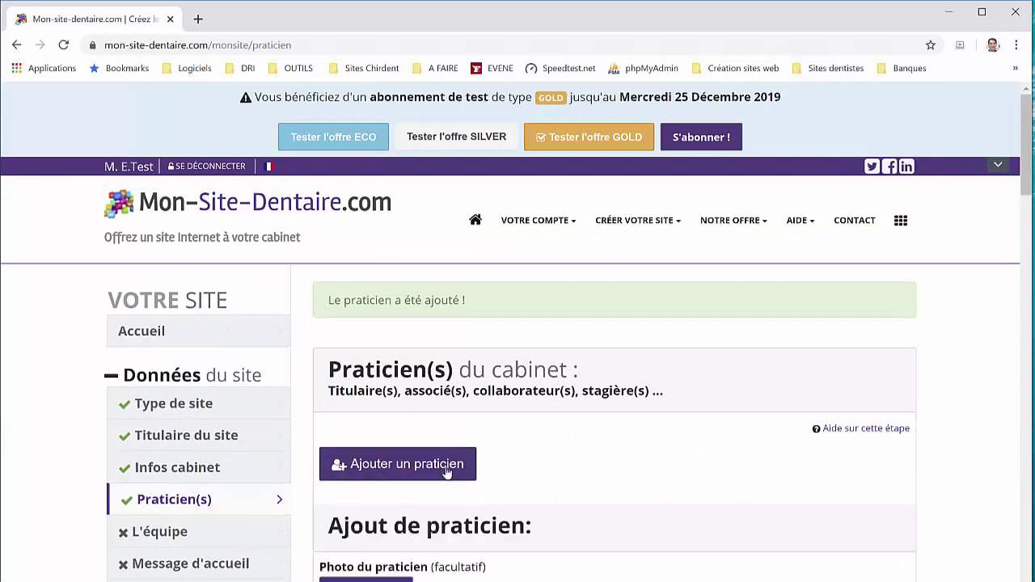
{"action": "scroll", "coordinate": [441, 469], "scroll_direction": "down", "scroll_amount": 2}
{"action": "left_click", "coordinate": [395, 445]}
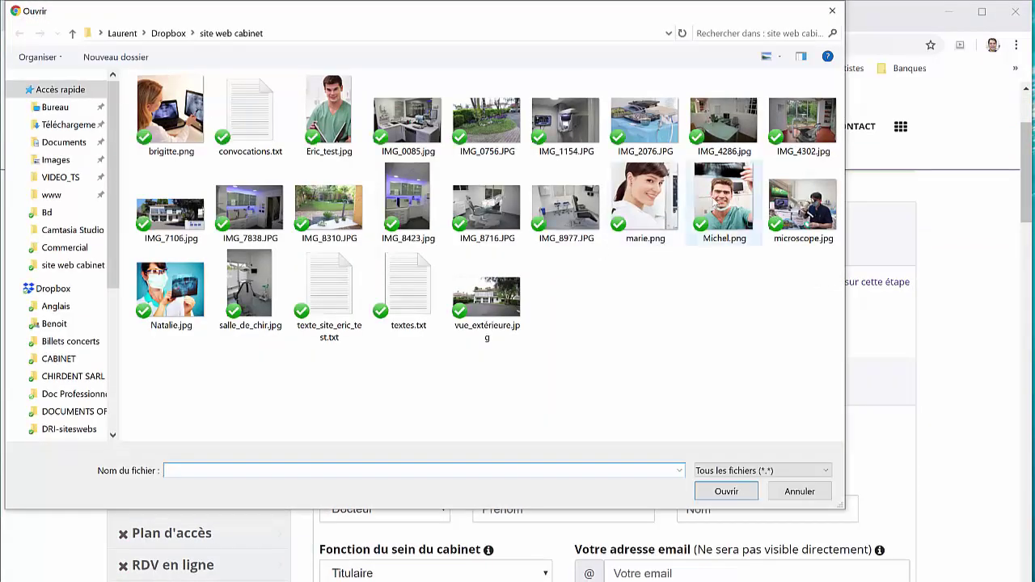
{"action": "double_click", "coordinate": [723, 202]}
{"action": "scroll", "coordinate": [428, 377], "scroll_direction": "down", "scroll_amount": 3}
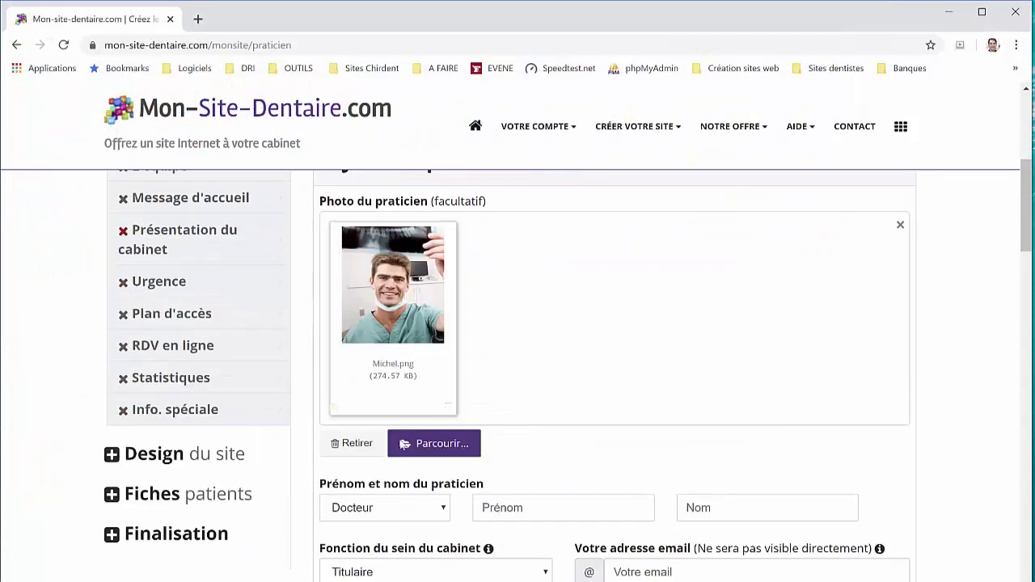
Enter the practitioner's first and last name
{"action": "left_click", "coordinate": [521, 508]}
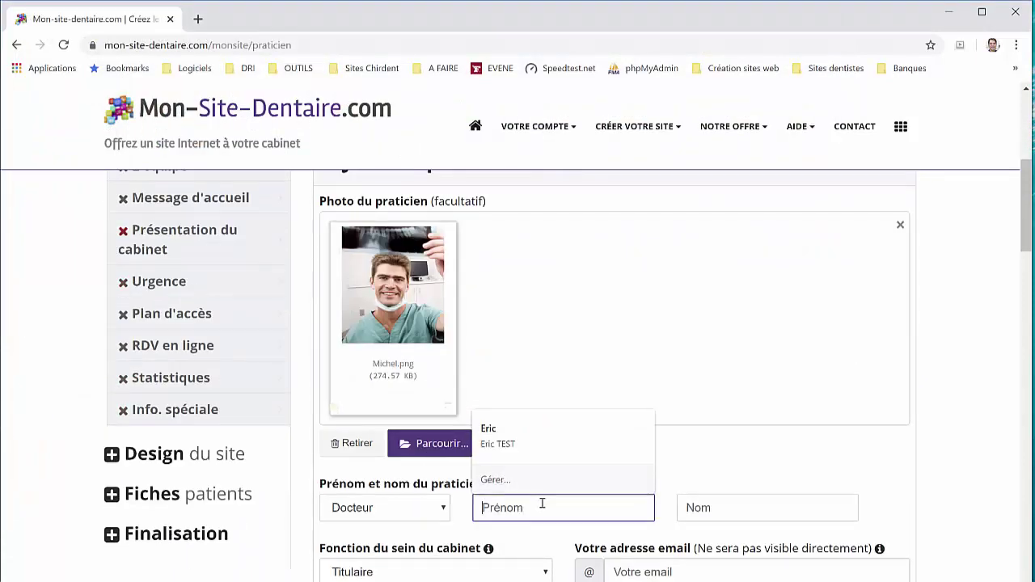
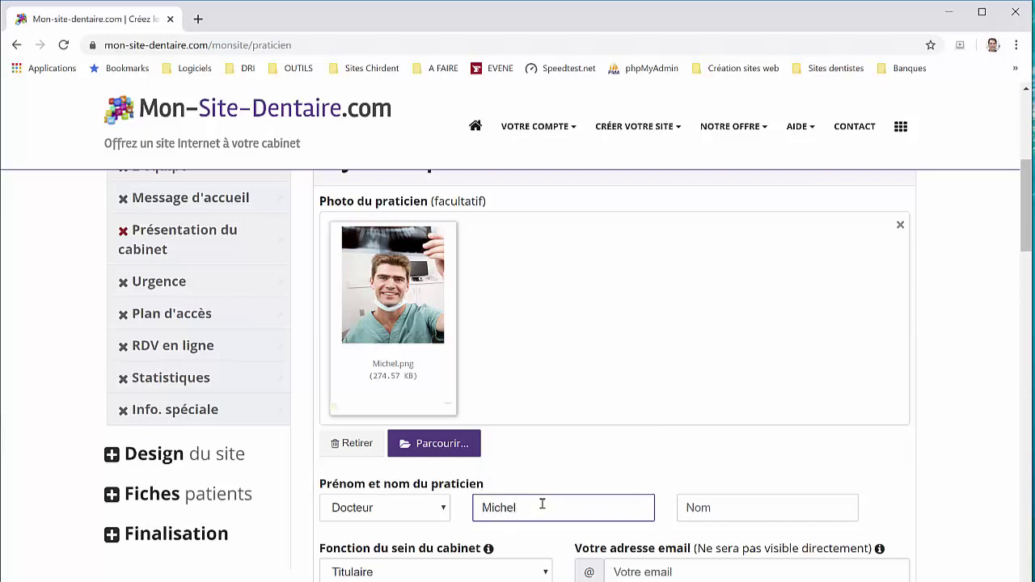
{"action": "left_click", "coordinate": [697, 508]}
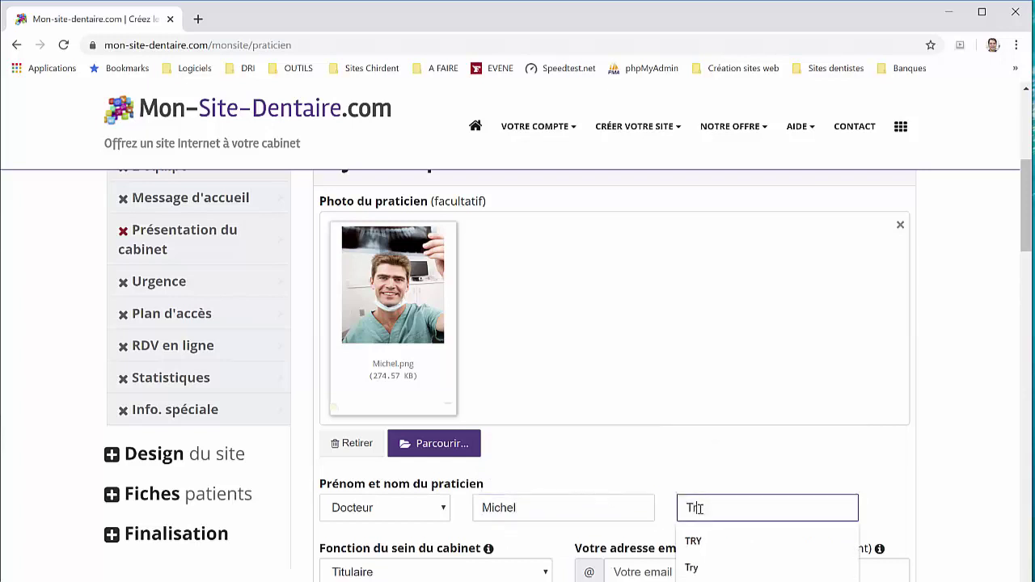
{"action": "scroll", "coordinate": [414, 444], "scroll_direction": "down", "scroll_amount": 2}
Set the role to Associé and fill in the practitioner's e-mail address
{"action": "left_click", "coordinate": [410, 428]}
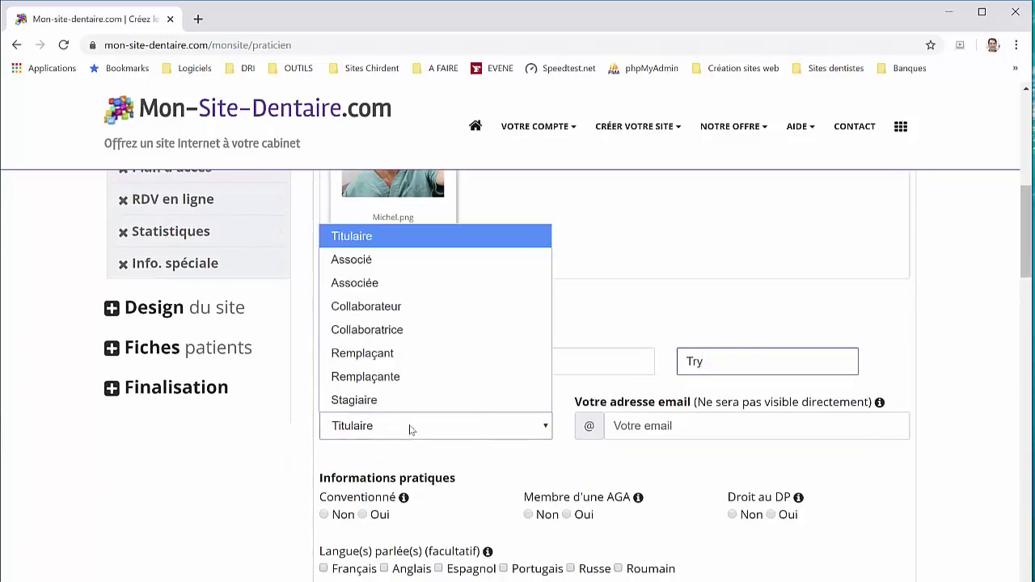
{"action": "left_click", "coordinate": [388, 260]}
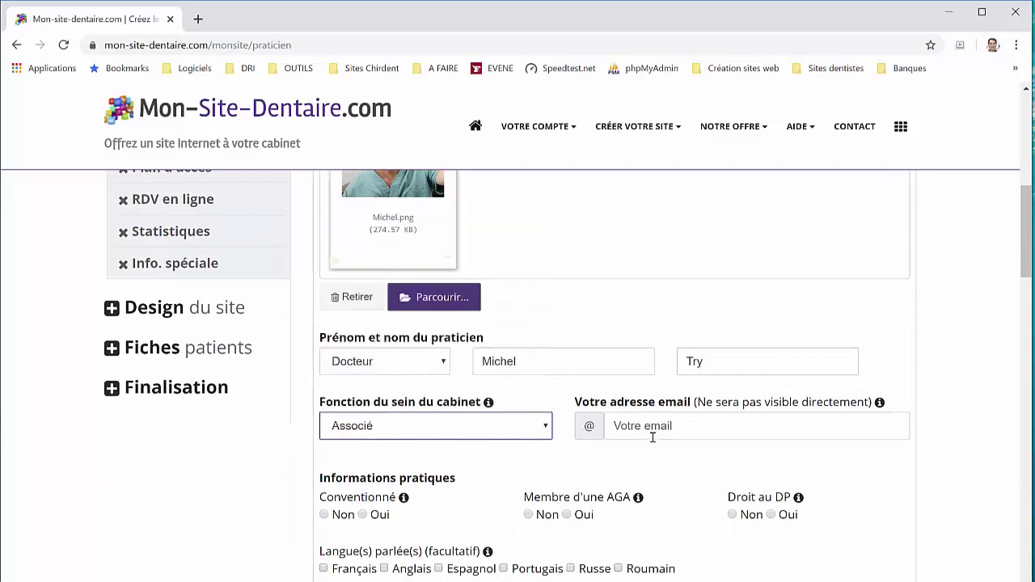
{"action": "left_click", "coordinate": [647, 427]}
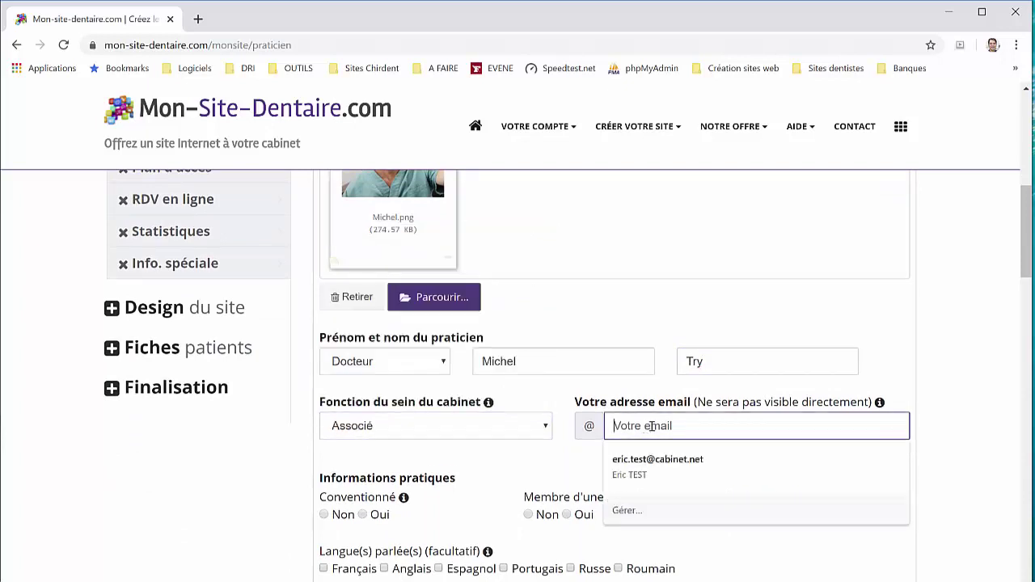
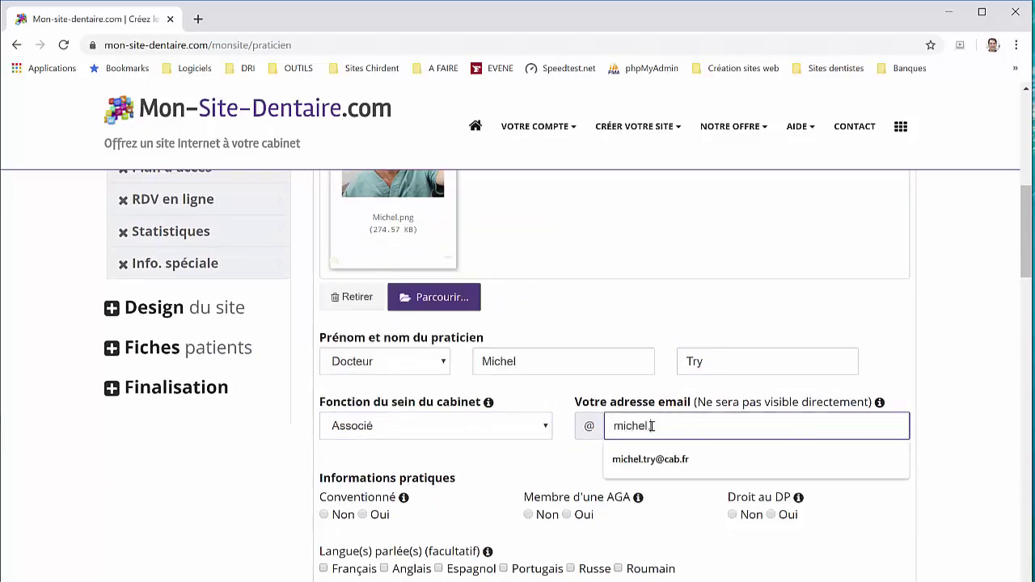
{"action": "left_click", "coordinate": [668, 458]}
Mark them conventionné and AGA member, no Droit au DP, speaking French and Portuguese
{"action": "scroll", "coordinate": [444, 453], "scroll_direction": "down", "scroll_amount": 2}
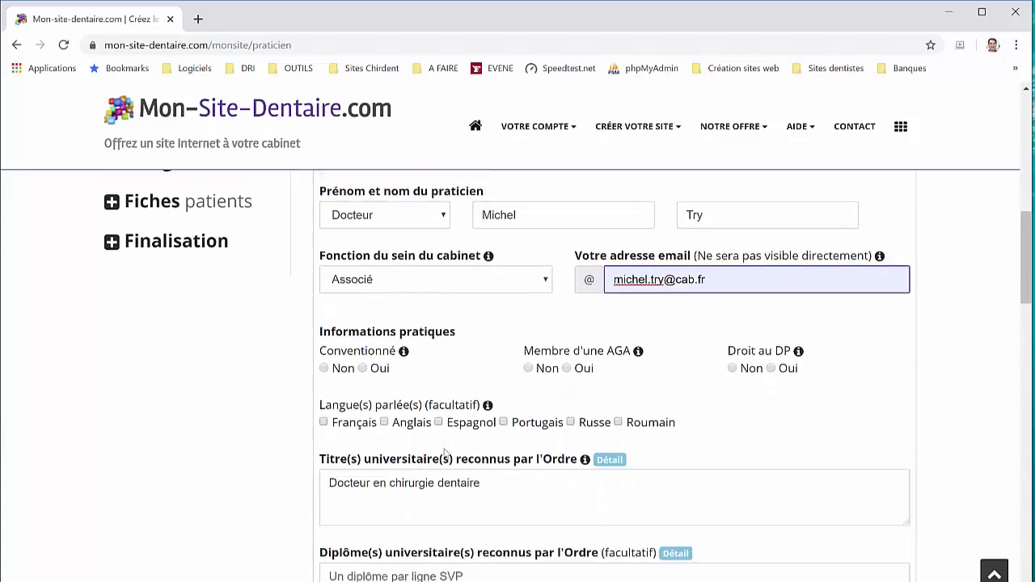
{"action": "left_click", "coordinate": [362, 368]}
{"action": "left_click", "coordinate": [567, 367]}
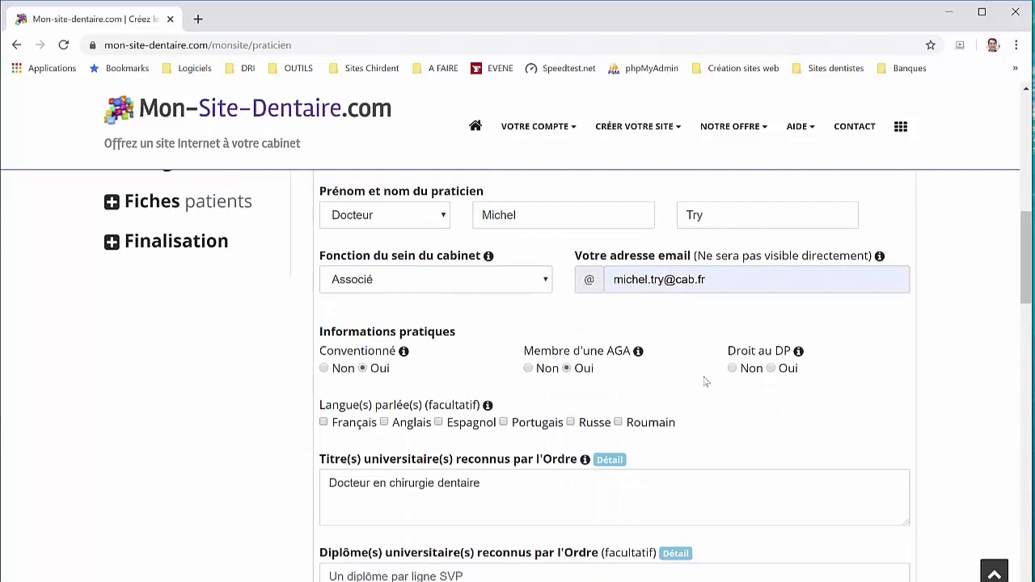
{"action": "left_click", "coordinate": [732, 368]}
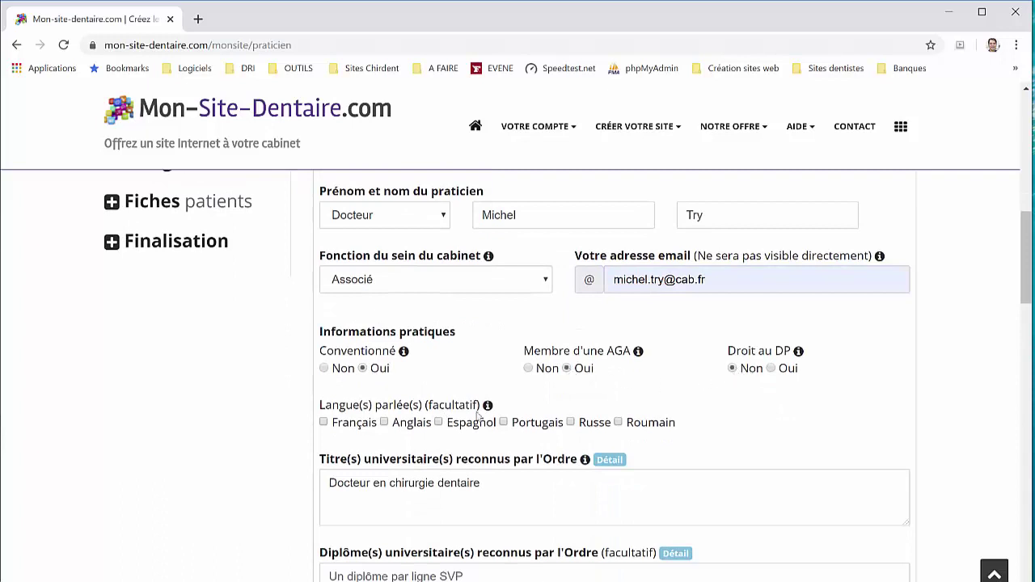
{"action": "left_click", "coordinate": [355, 423]}
{"action": "left_click", "coordinate": [532, 423]}
{"action": "scroll", "coordinate": [503, 435], "scroll_direction": "down", "scroll_amount": 2}
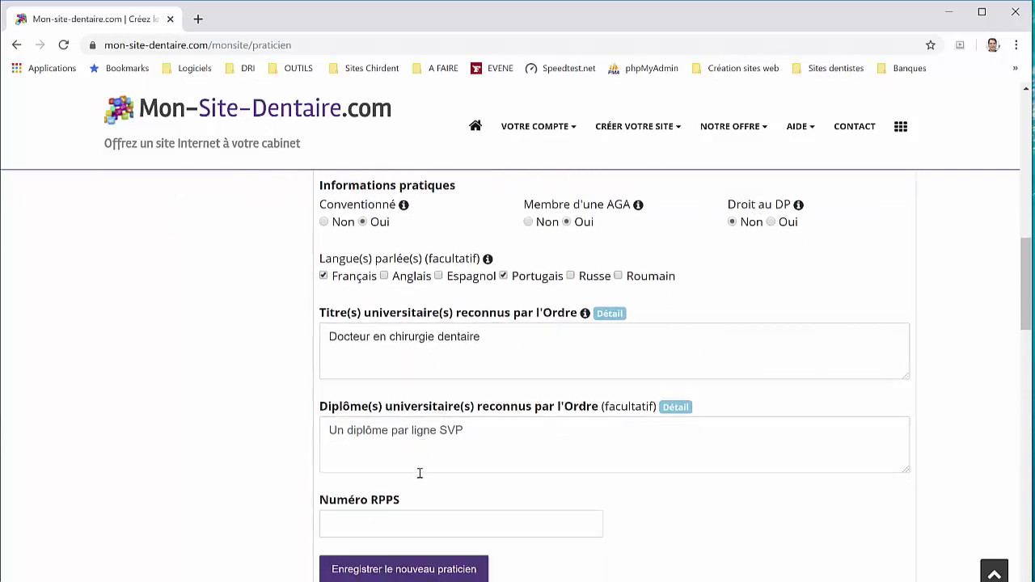
Enter the practitioner's RPPS number and save the new practitioner
{"action": "left_click", "coordinate": [384, 522]}
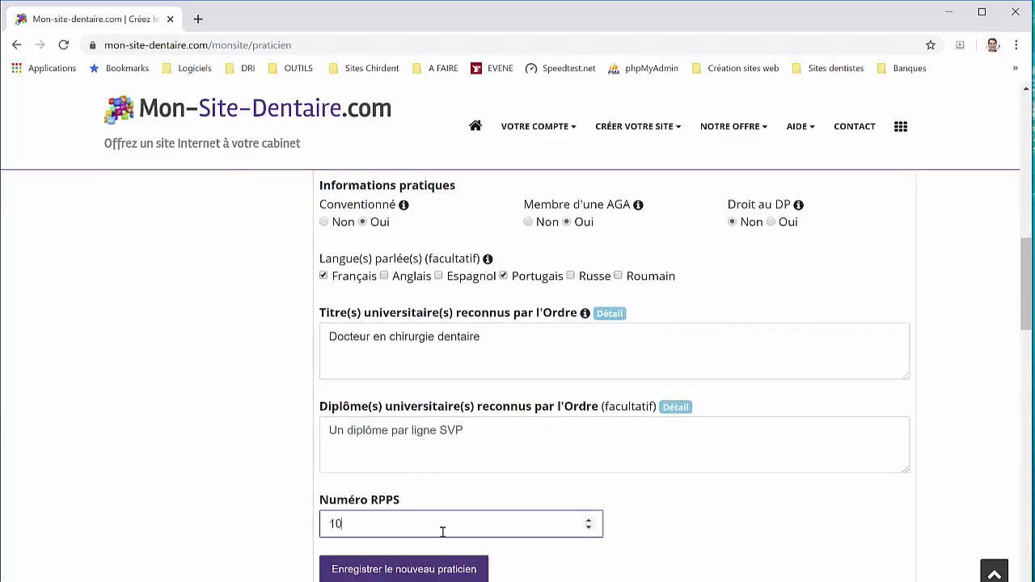
{"action": "type", "text": "10005555555"}
{"action": "left_click", "coordinate": [441, 570]}
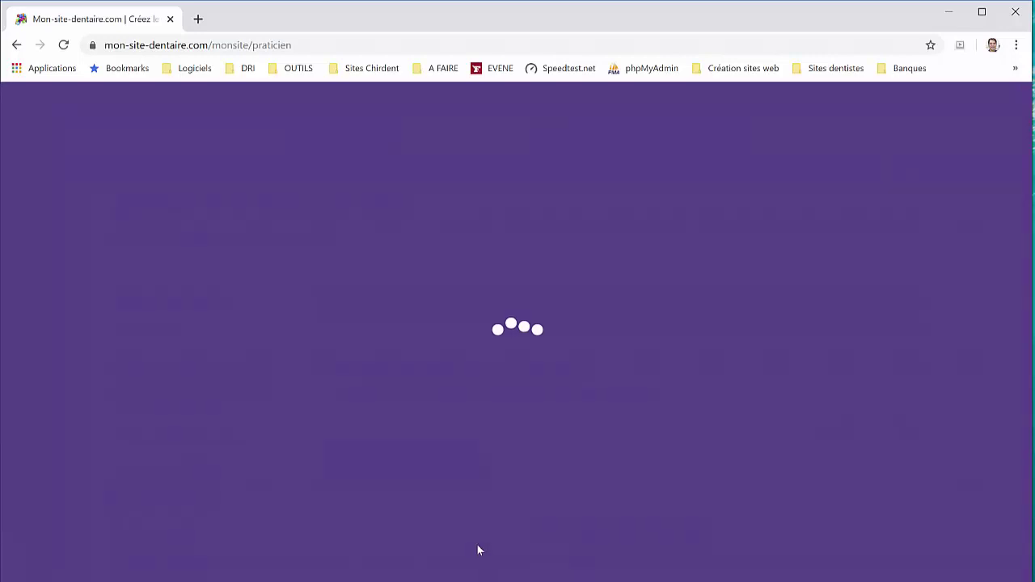
{"action": "scroll", "coordinate": [442, 478], "scroll_direction": "down", "scroll_amount": 2}
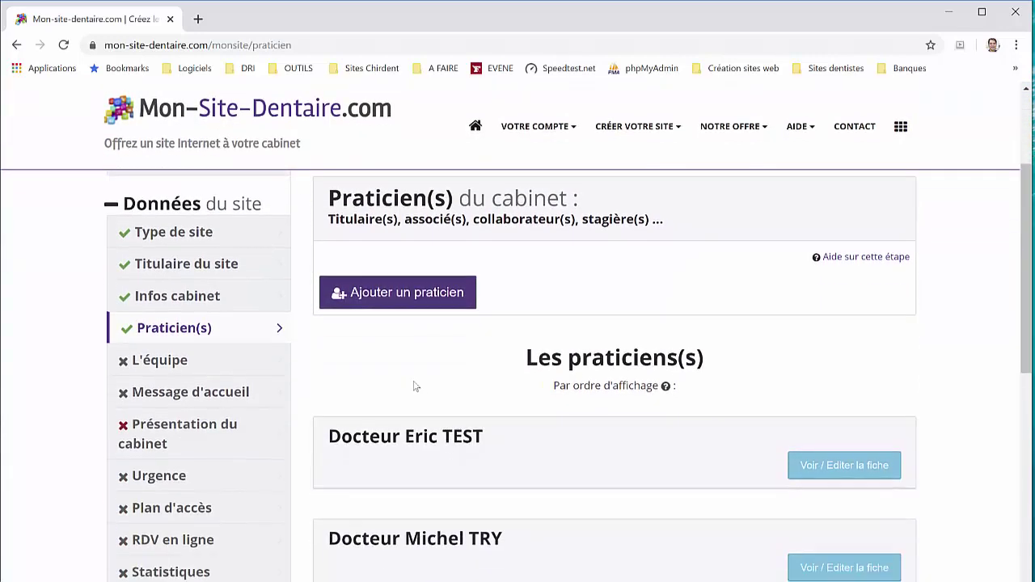
In L'équipe, start a new member and upload the assistant's portrait as photo
{"action": "left_click", "coordinate": [162, 385]}
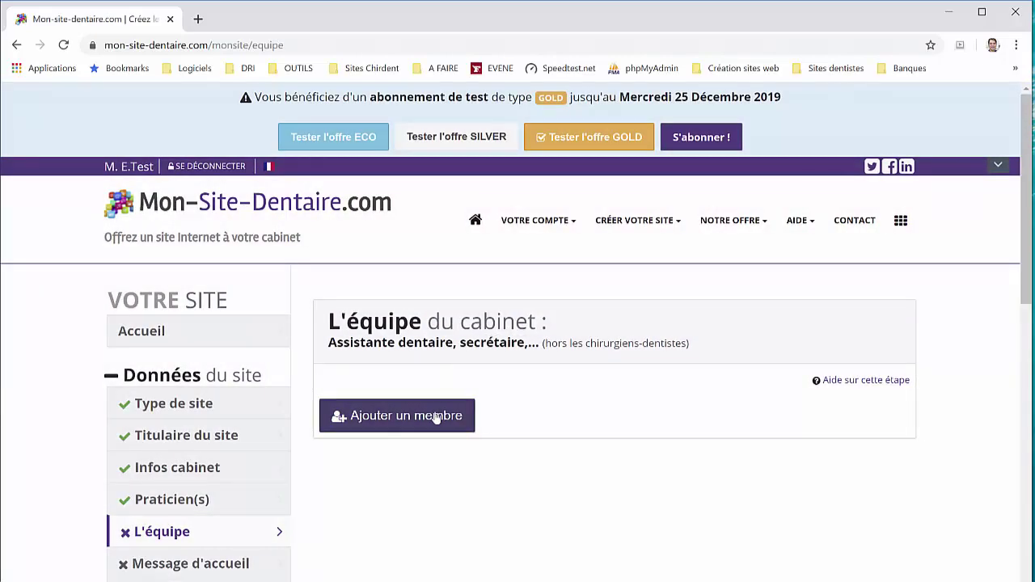
{"action": "left_click", "coordinate": [441, 416]}
{"action": "scroll", "coordinate": [390, 387], "scroll_direction": "down", "scroll_amount": 3}
{"action": "left_click", "coordinate": [393, 327]}
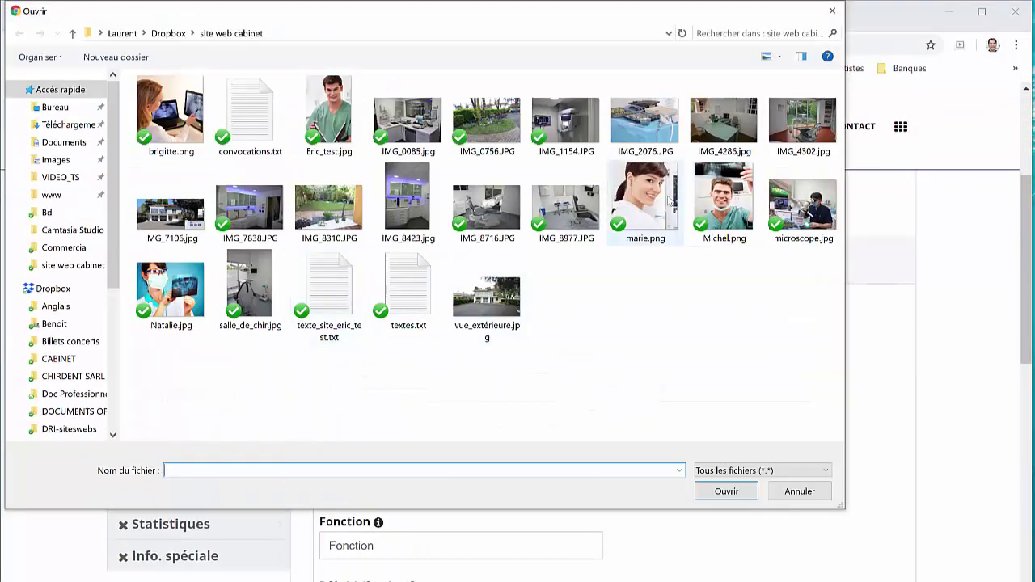
{"action": "double_click", "coordinate": [645, 202]}
{"action": "scroll", "coordinate": [542, 365], "scroll_direction": "down", "scroll_amount": 2}
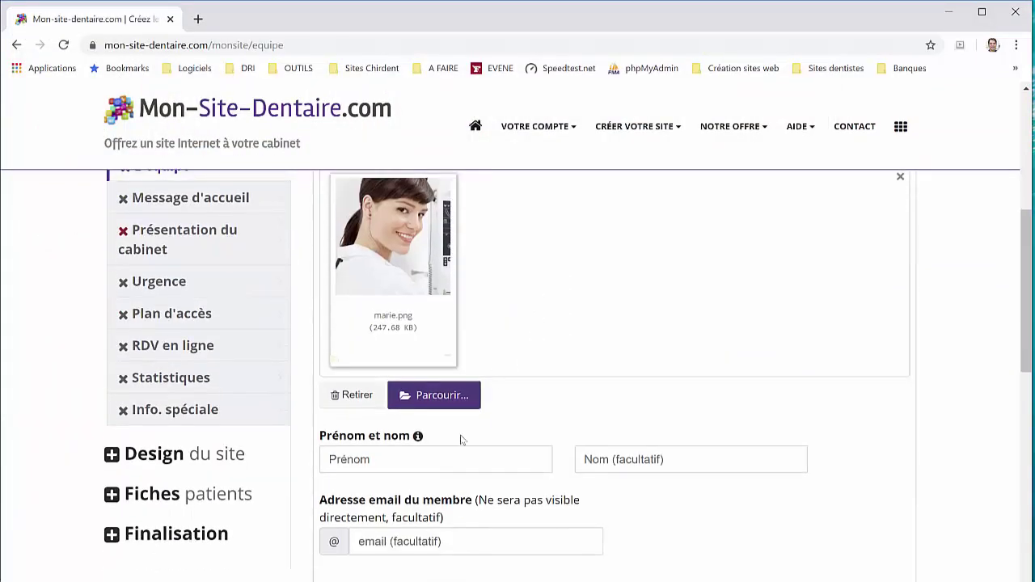
Enter the member's first name and set the function to assistante dentaire qualifiée
{"action": "left_click", "coordinate": [470, 457]}
{"action": "type", "text": "Mari"}
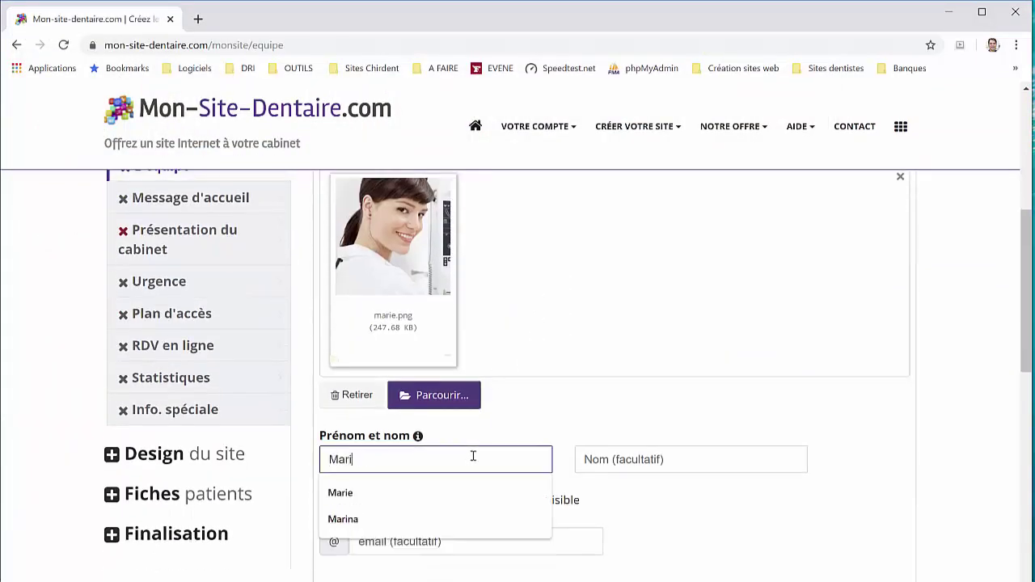
{"action": "type", "text": "e"}
{"action": "scroll", "coordinate": [477, 455], "scroll_direction": "down", "scroll_amount": 2}
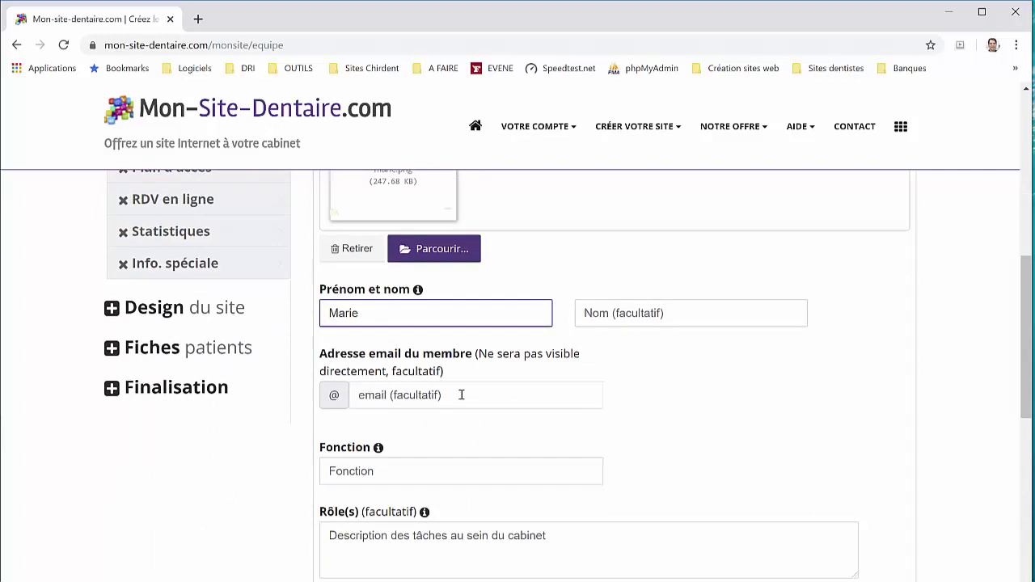
{"action": "left_click", "coordinate": [461, 394]}
{"action": "scroll", "coordinate": [465, 395], "scroll_direction": "down", "scroll_amount": 1}
{"action": "left_click", "coordinate": [501, 397]}
{"action": "left_click", "coordinate": [434, 430]}
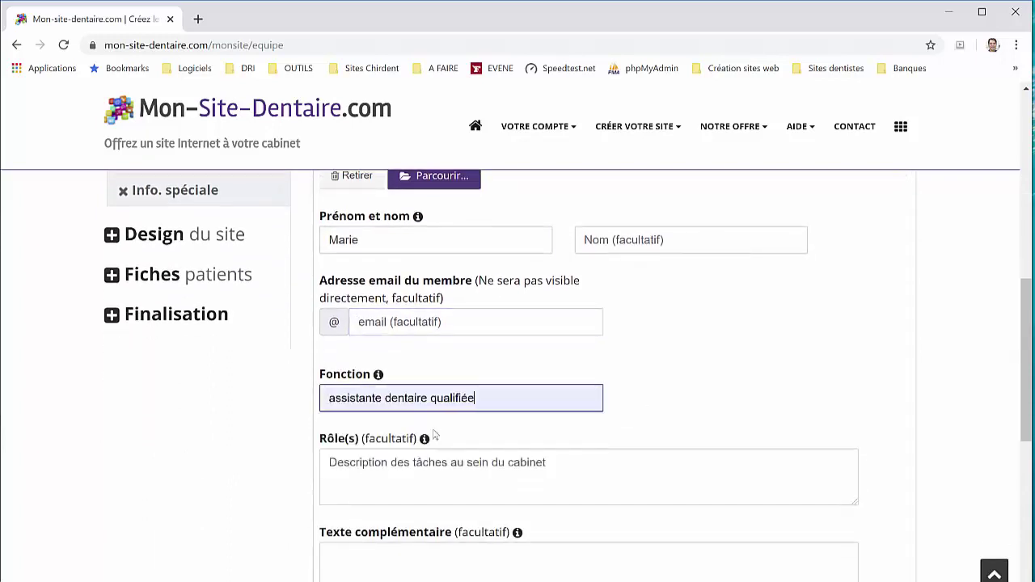
Describe the role starting 'Assure la stérilisa…' and save the new team member
{"action": "left_click", "coordinate": [460, 462]}
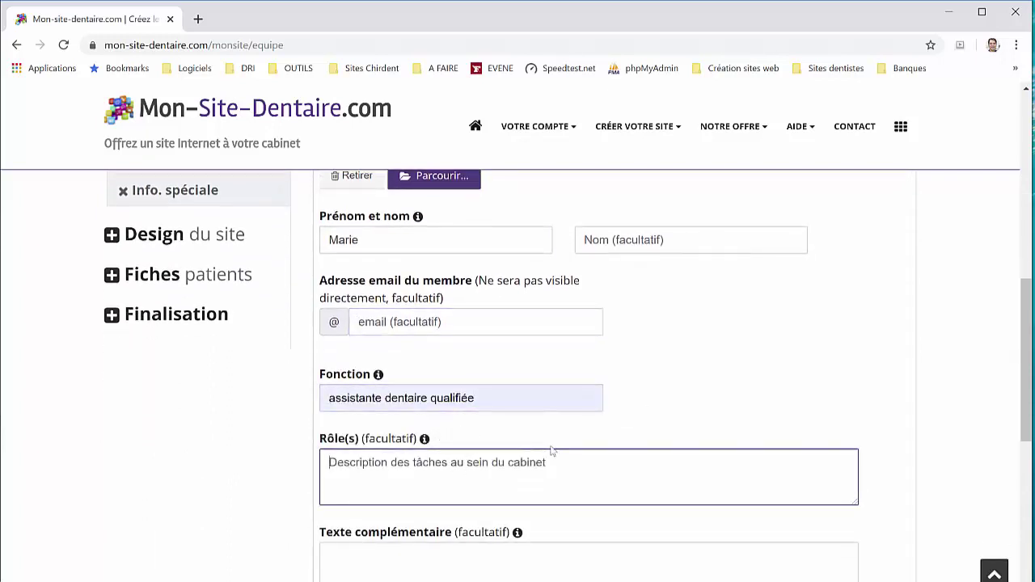
{"action": "type", "text": "Assure la"}
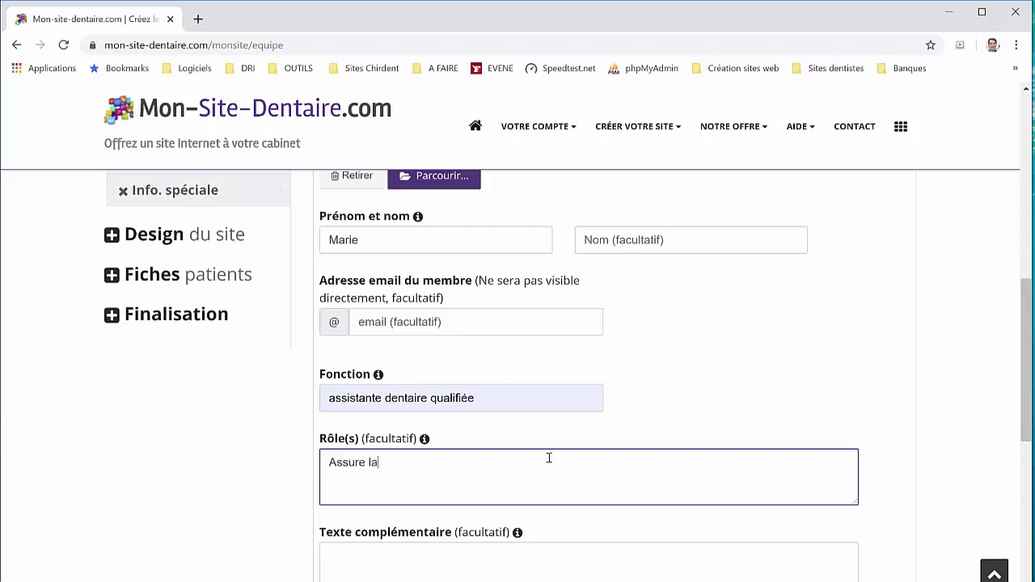
{"action": "type", "text": " stérilisation et contribue au travail à 4 mains"}
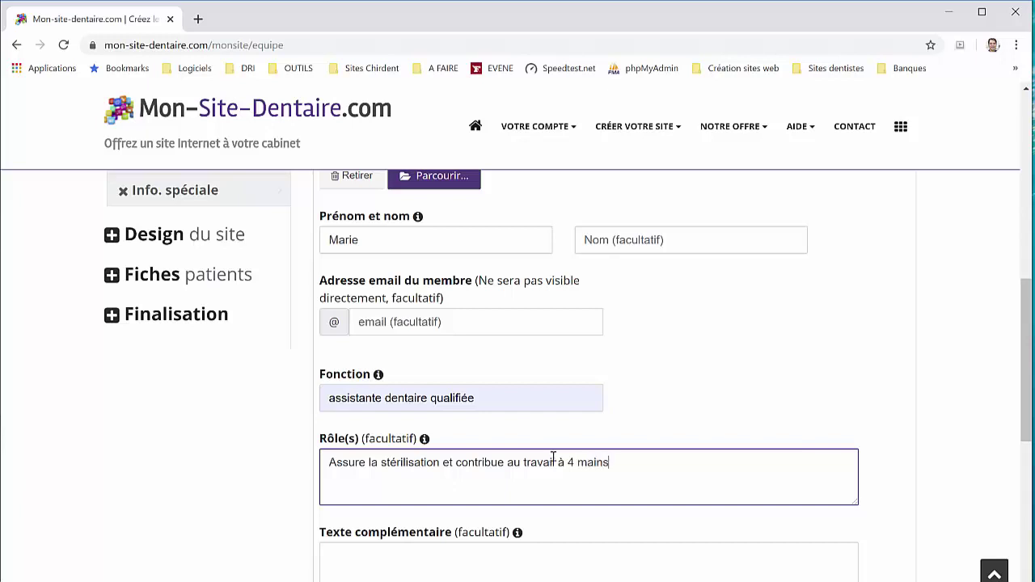
{"action": "scroll", "coordinate": [553, 458], "scroll_direction": "down", "scroll_amount": 2}
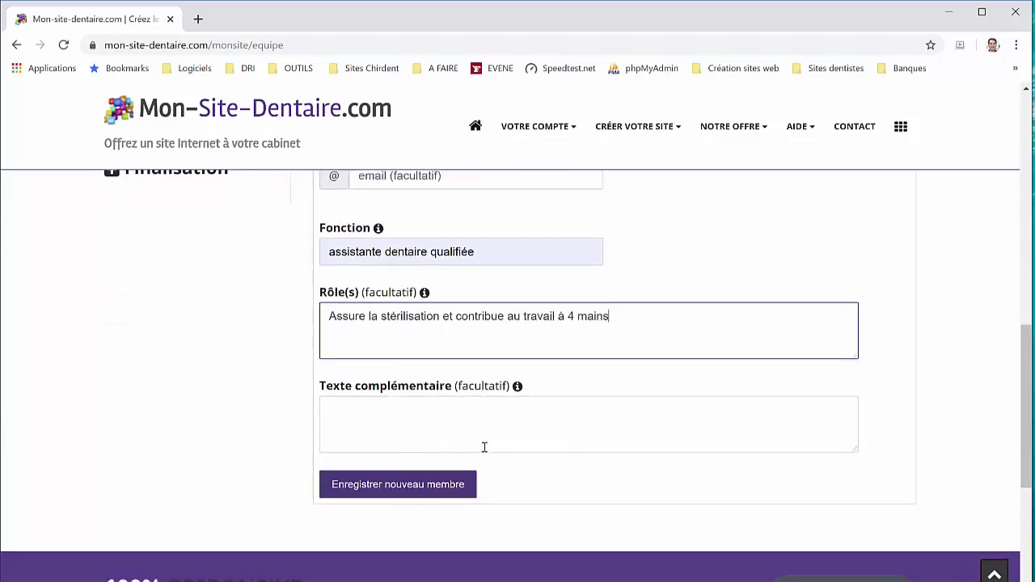
{"action": "left_click", "coordinate": [424, 484]}
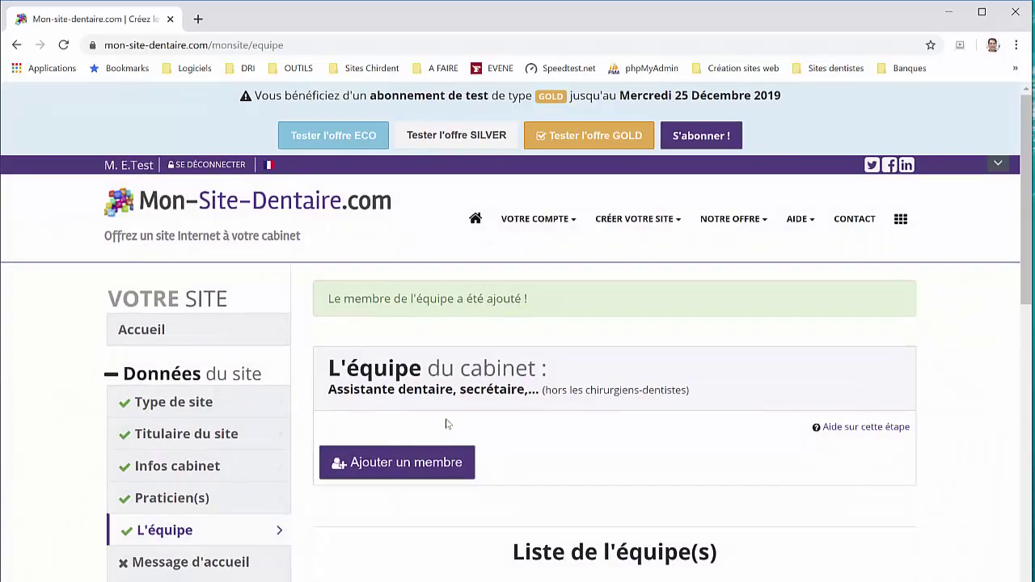
{"action": "scroll", "coordinate": [441, 424], "scroll_direction": "down", "scroll_amount": 2}
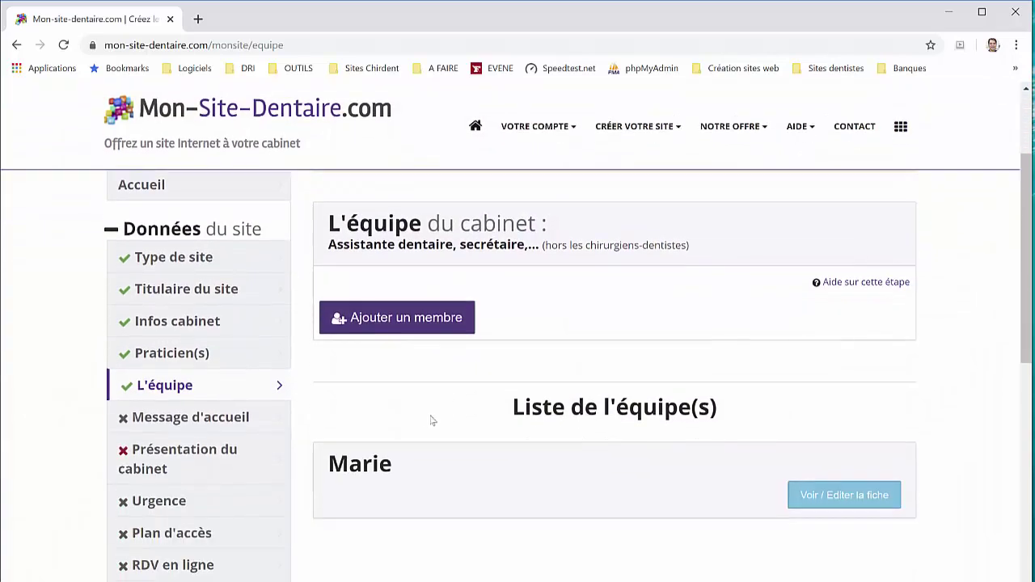
{"action": "left_click", "coordinate": [228, 419]}
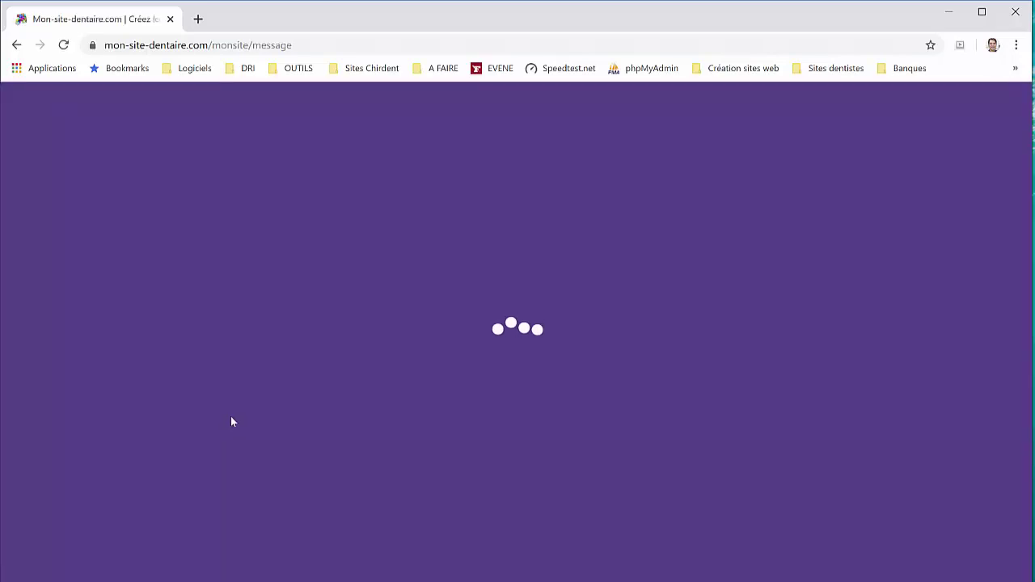
Make 'traitement des gencives' bold in the welcome message
{"action": "scroll", "coordinate": [475, 387], "scroll_direction": "down", "scroll_amount": 3}
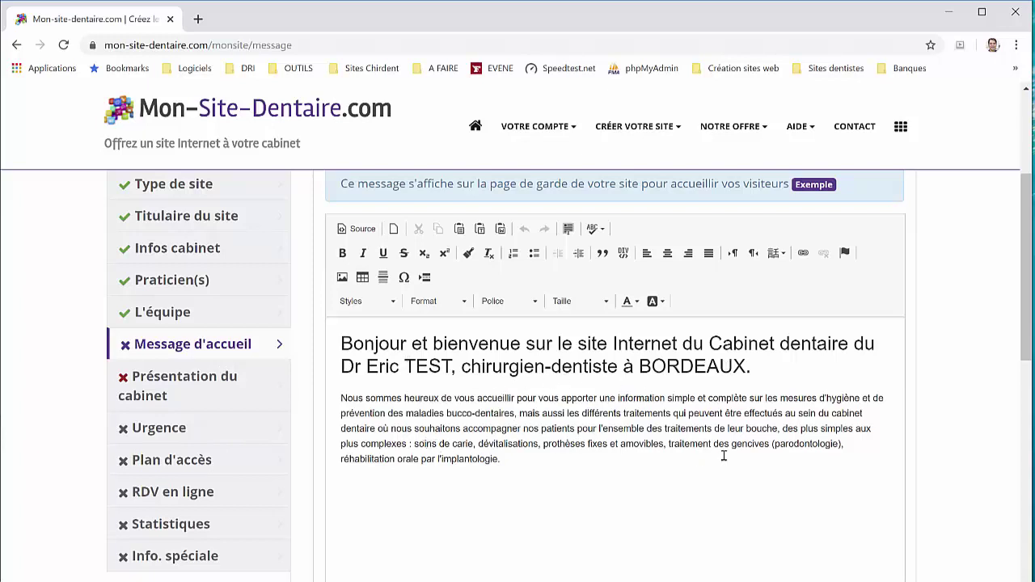
{"action": "left_click_drag", "start_coordinate": [701, 444], "coordinate": [746, 441]}
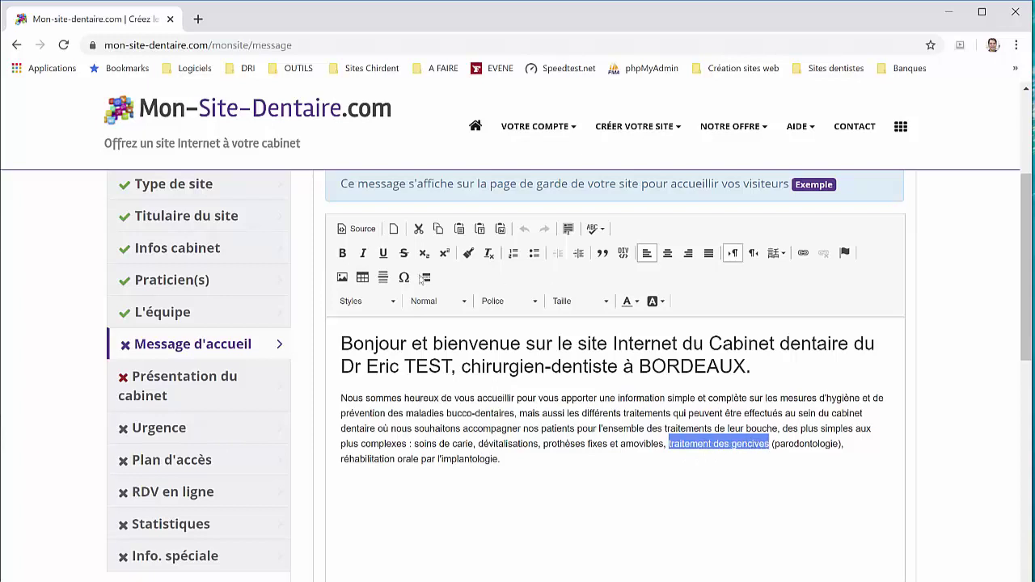
{"action": "left_click", "coordinate": [342, 253]}
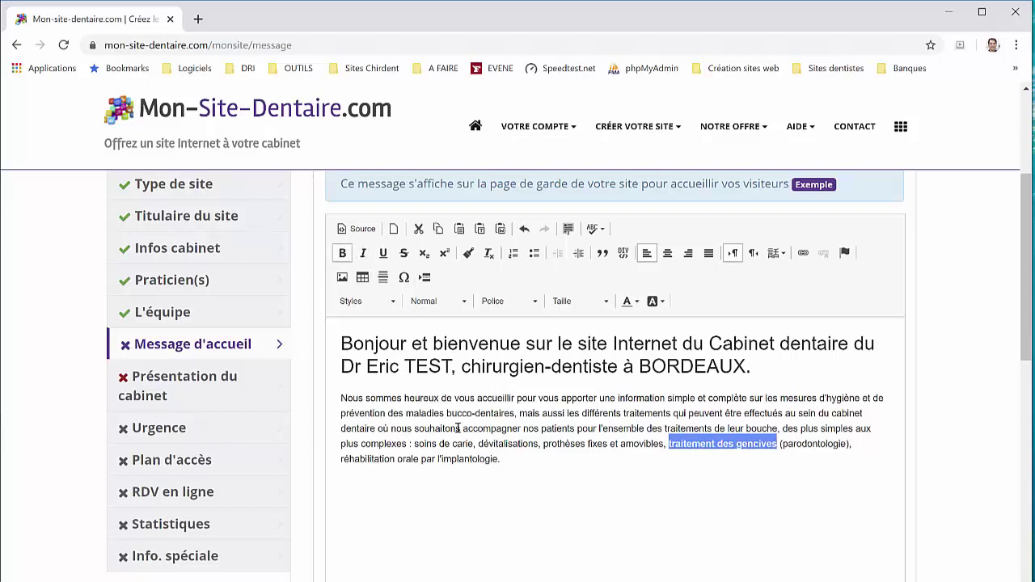
Colour 'réhabilitation orale par l'implantologie' green
{"action": "left_click_drag", "start_coordinate": [366, 459], "coordinate": [498, 459]}
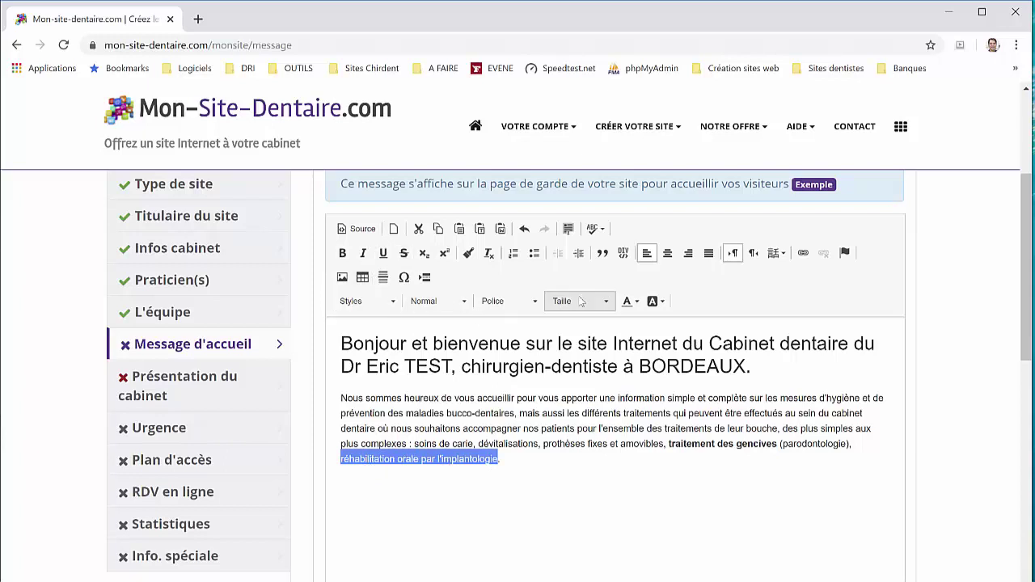
{"action": "left_click", "coordinate": [635, 304]}
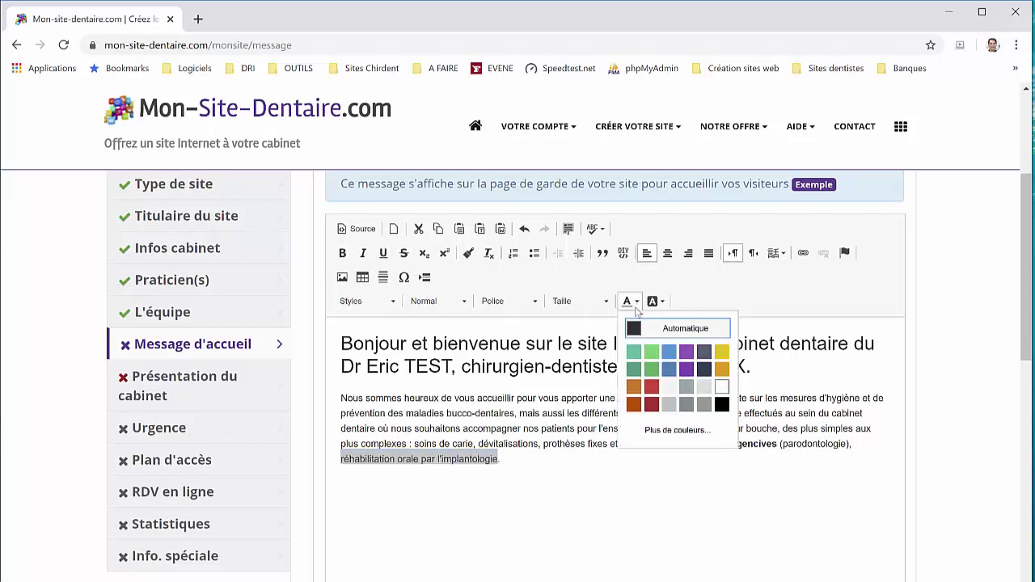
{"action": "left_click", "coordinate": [655, 372]}
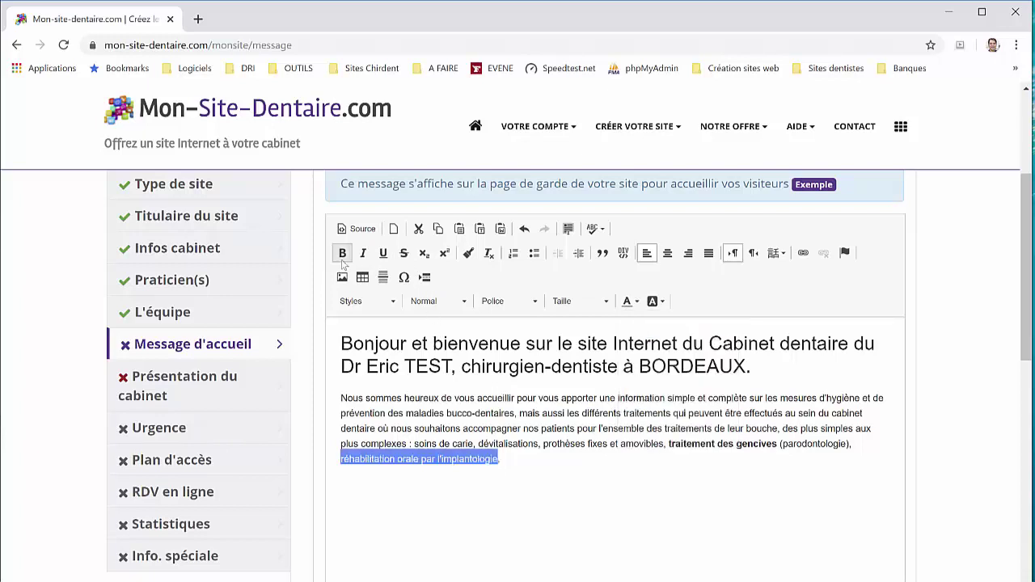
{"action": "left_click", "coordinate": [539, 469]}
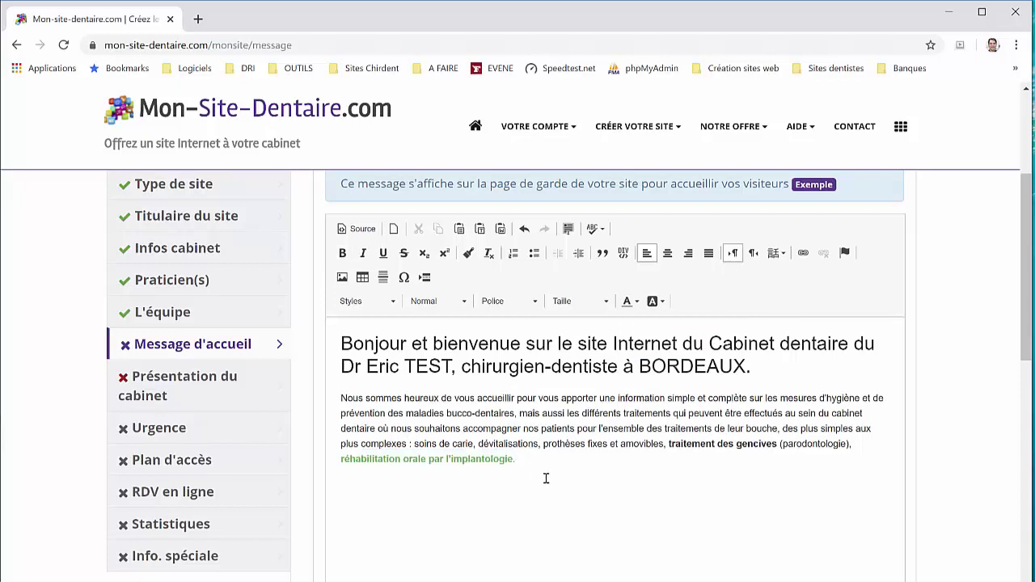
Insert an image into the welcome message, uploading and choosing IMG_7106.jpg
{"action": "left_click", "coordinate": [342, 278]}
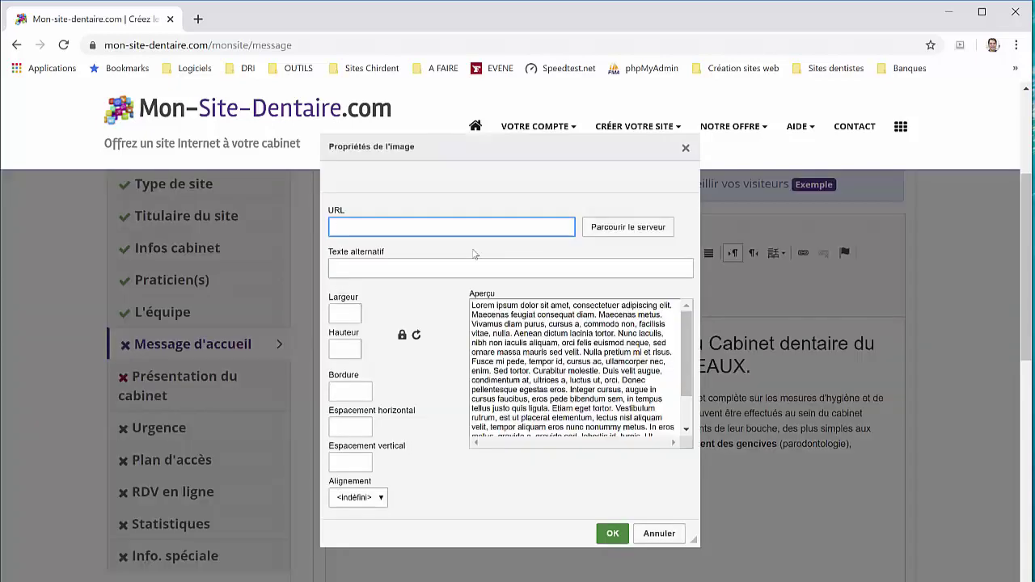
{"action": "left_click", "coordinate": [600, 233]}
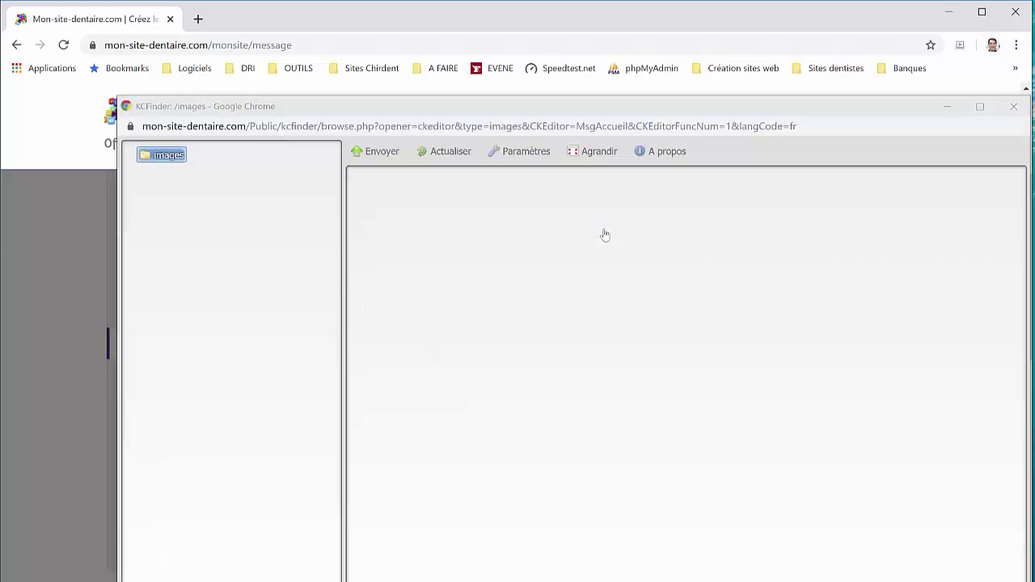
{"action": "left_click", "coordinate": [399, 160]}
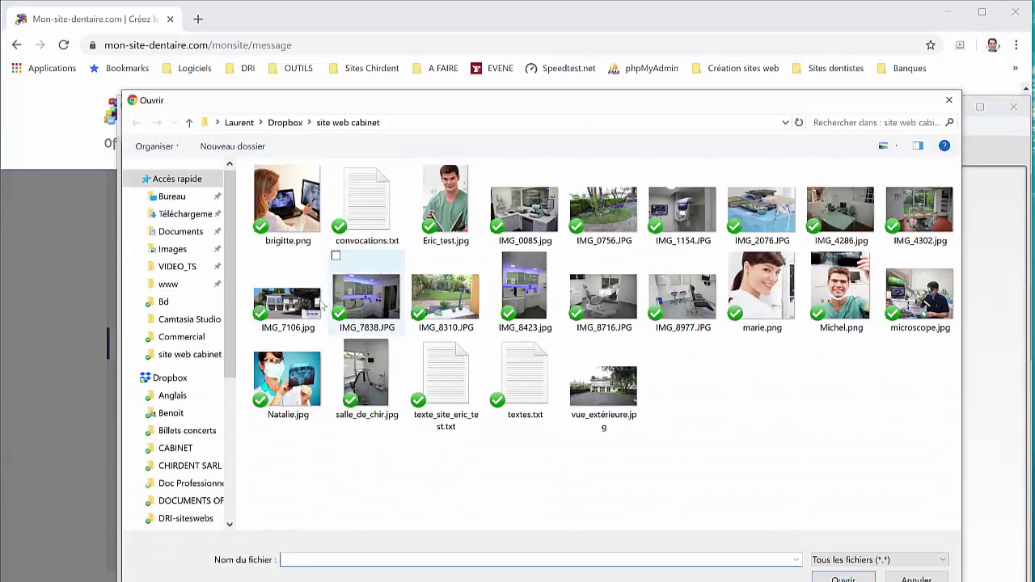
{"action": "double_click", "coordinate": [288, 301]}
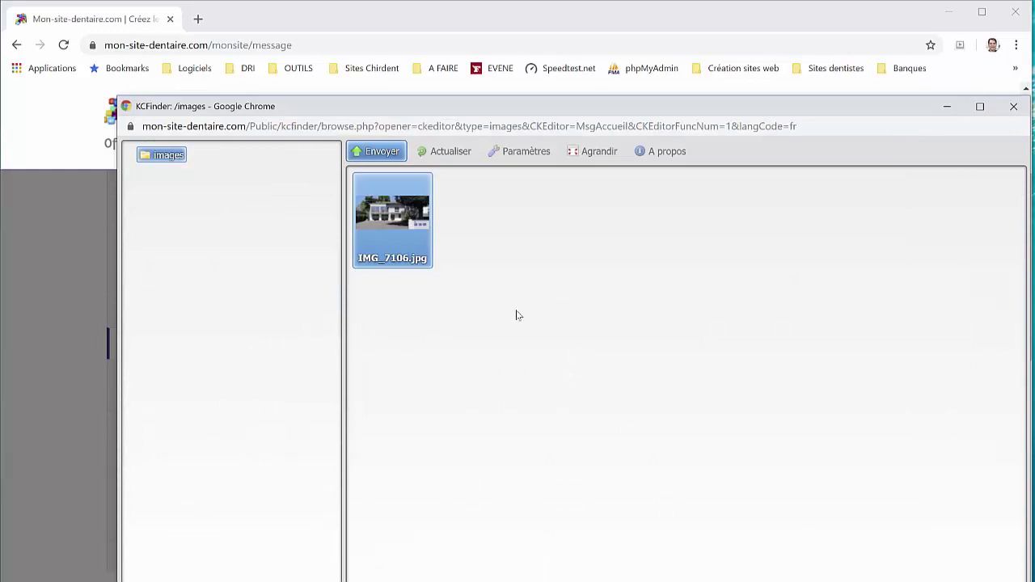
{"action": "double_click", "coordinate": [412, 230]}
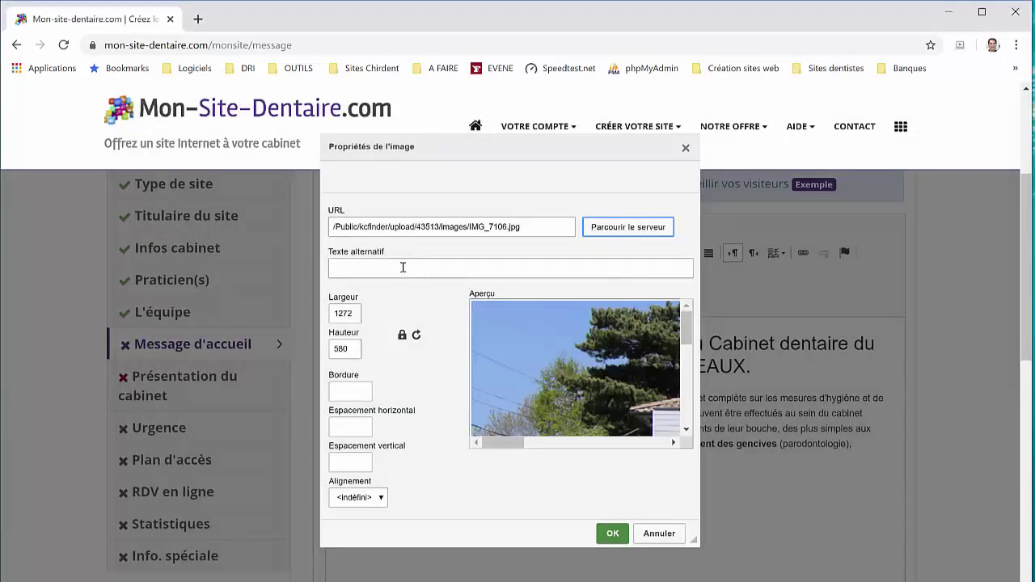
Give the image alt text 'cabinet', width and height 100%, and insert it
{"action": "left_click", "coordinate": [402, 268]}
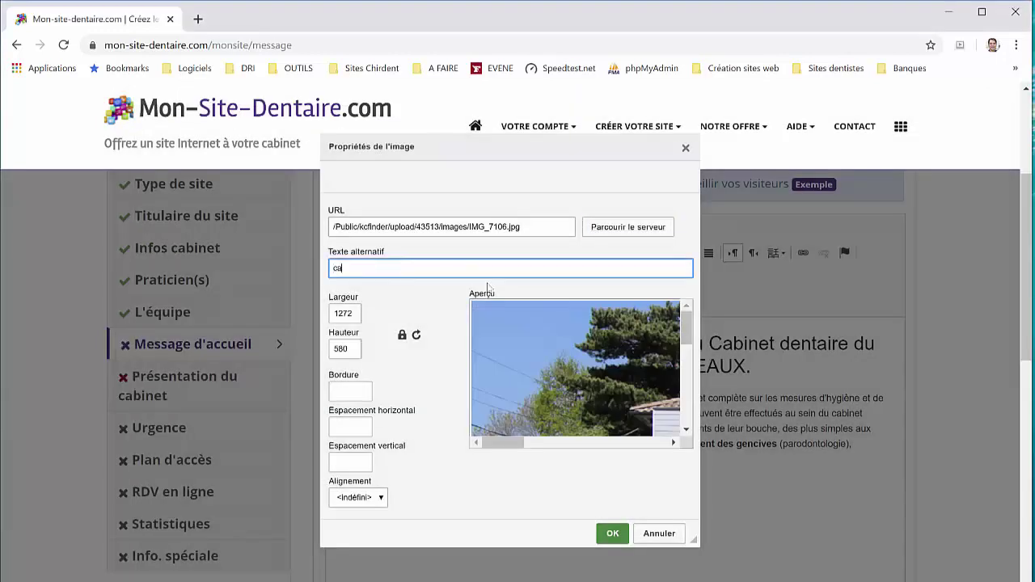
{"action": "left_click", "coordinate": [358, 313]}
{"action": "left_click_drag", "start_coordinate": [358, 313], "coordinate": [316, 312]}
{"action": "type", "text": "10"}
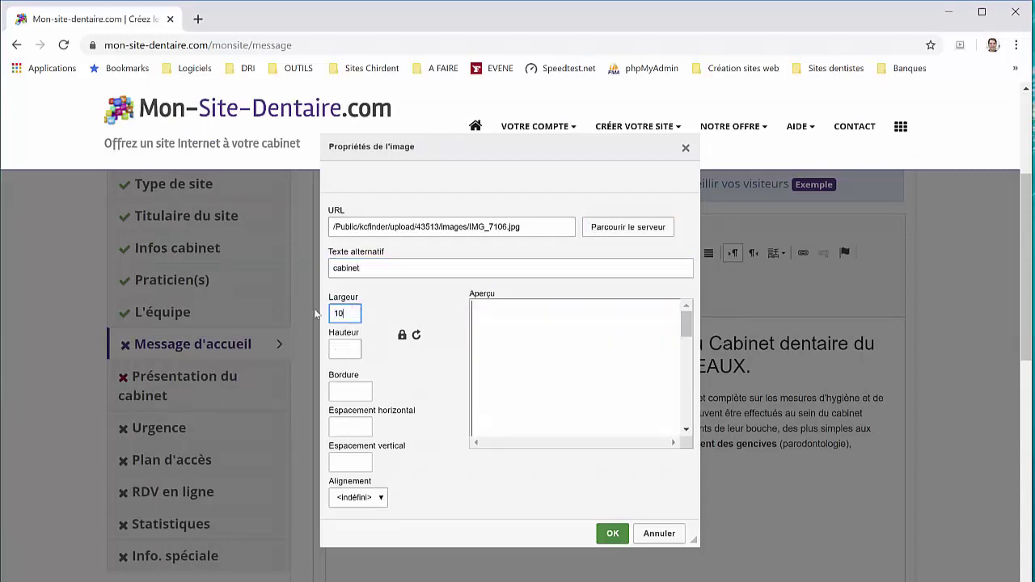
{"action": "type", "text": "0%"}
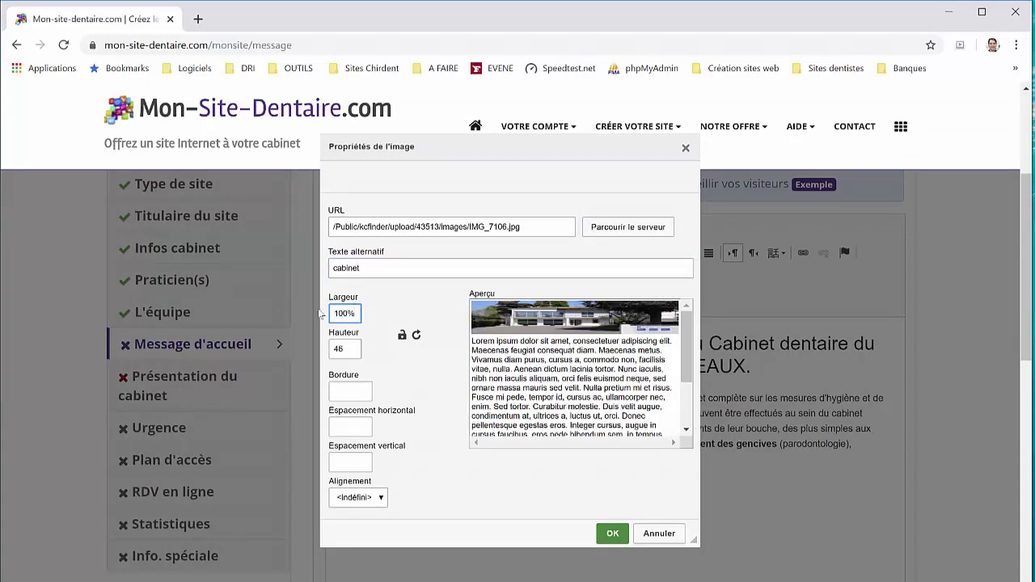
{"action": "double_click", "coordinate": [346, 348]}
{"action": "type", "text": "100%"}
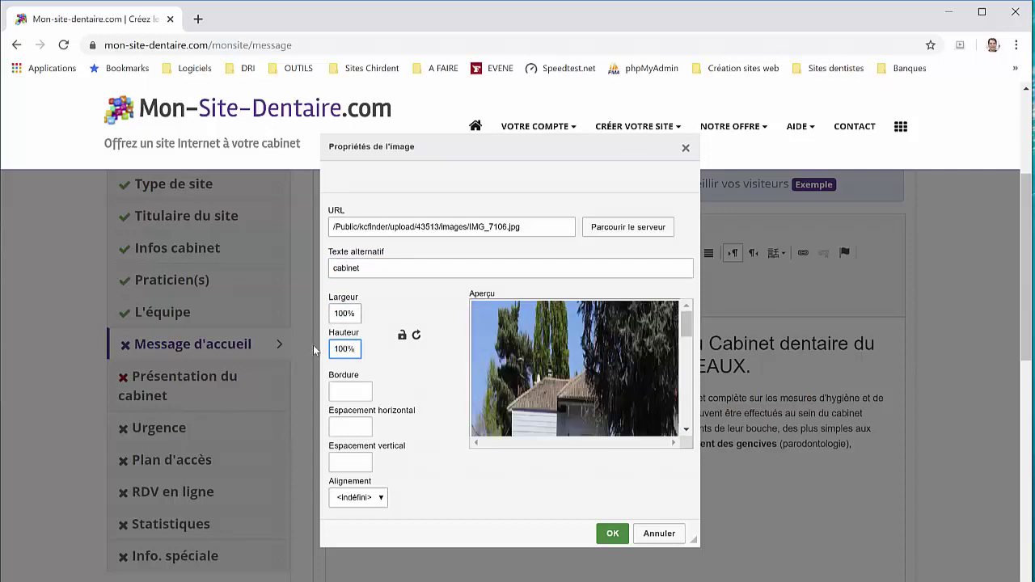
{"action": "scroll", "coordinate": [313, 347], "scroll_direction": "down", "scroll_amount": 2}
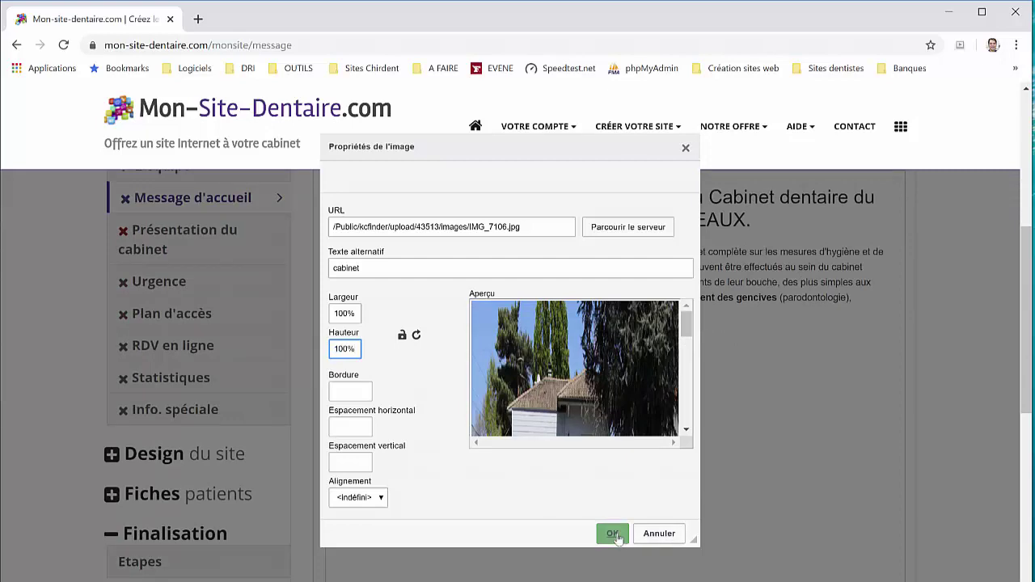
{"action": "left_click", "coordinate": [612, 533]}
{"action": "scroll", "coordinate": [605, 492], "scroll_direction": "down", "scroll_amount": 3}
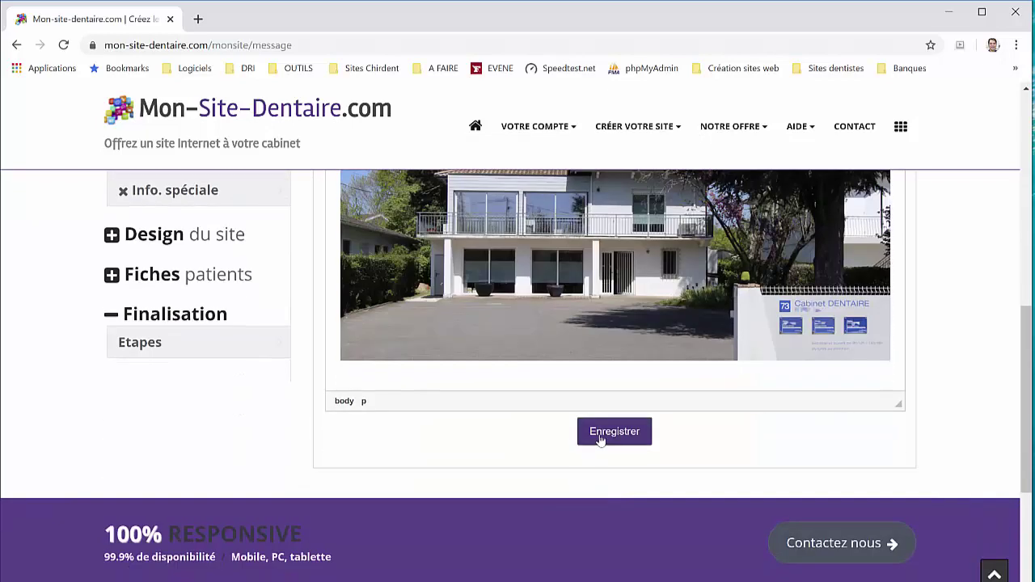
Save the updated welcome message
{"action": "left_click", "coordinate": [600, 433]}
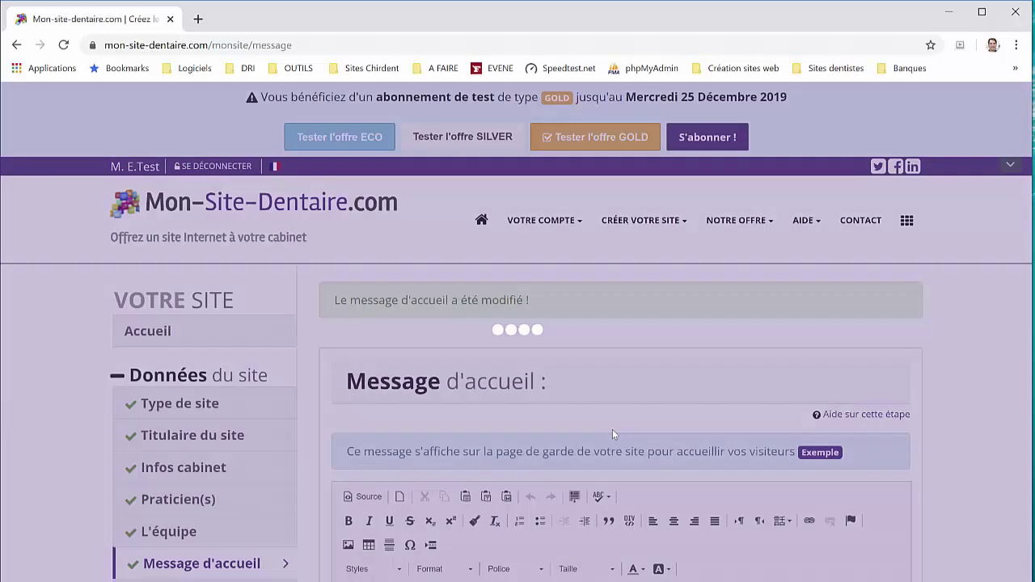
{"action": "scroll", "coordinate": [608, 430], "scroll_direction": "down", "scroll_amount": 1}
{"action": "scroll", "coordinate": [608, 430], "scroll_direction": "down", "scroll_amount": 2}
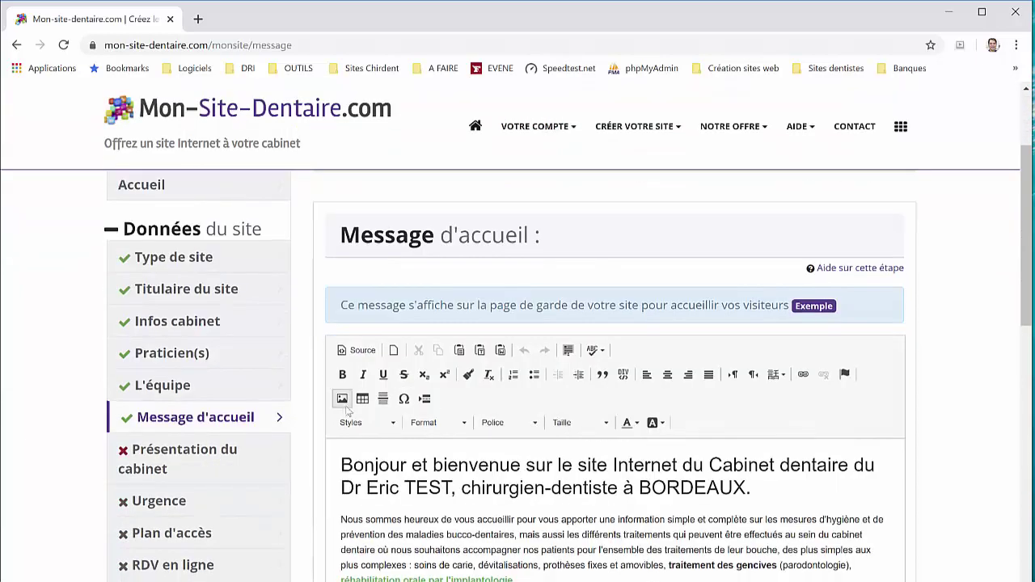
Go to Présentation du cabinet and bring up its Télécharger photos tab
{"action": "left_click", "coordinate": [207, 461]}
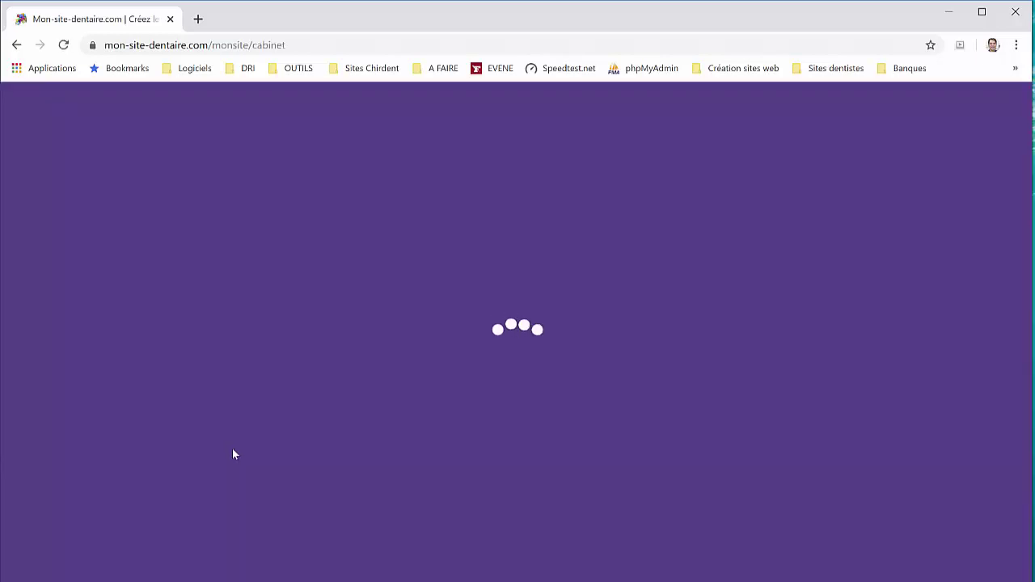
{"action": "scroll", "coordinate": [623, 421], "scroll_direction": "down", "scroll_amount": 3}
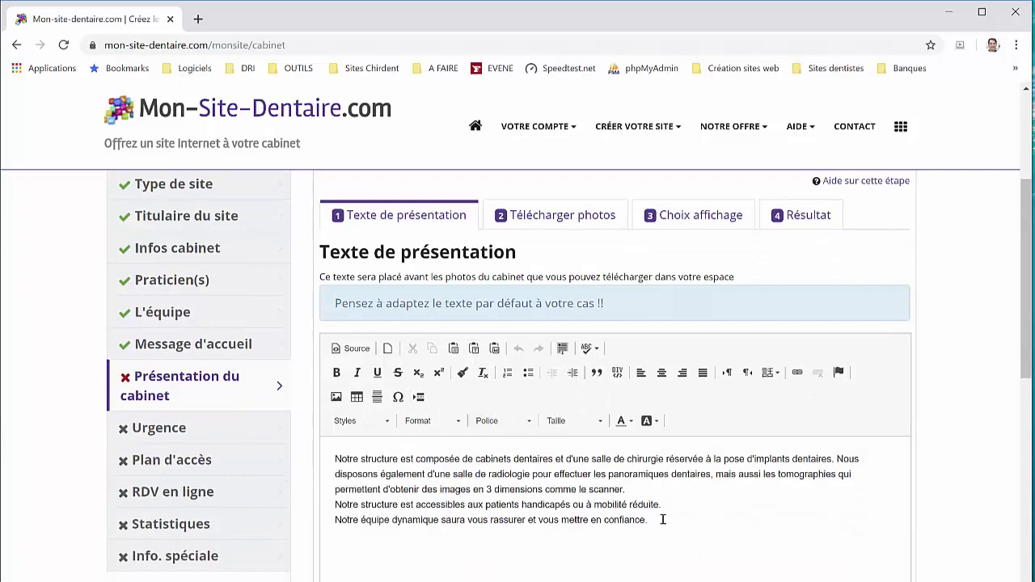
{"action": "scroll", "coordinate": [663, 518], "scroll_direction": "down", "scroll_amount": 1}
{"action": "left_click", "coordinate": [662, 464]}
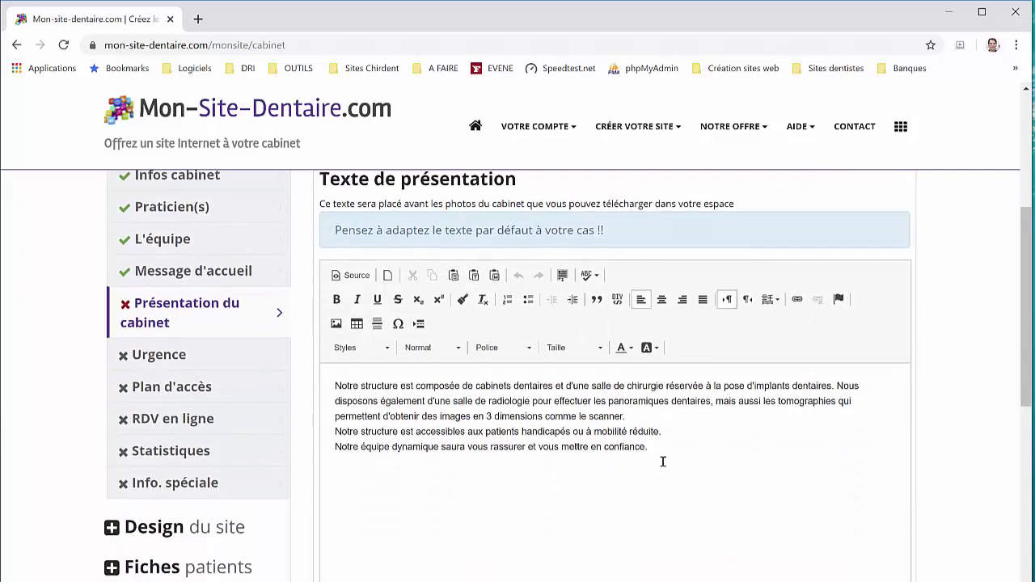
{"action": "scroll", "coordinate": [625, 420], "scroll_direction": "up", "scroll_amount": 1}
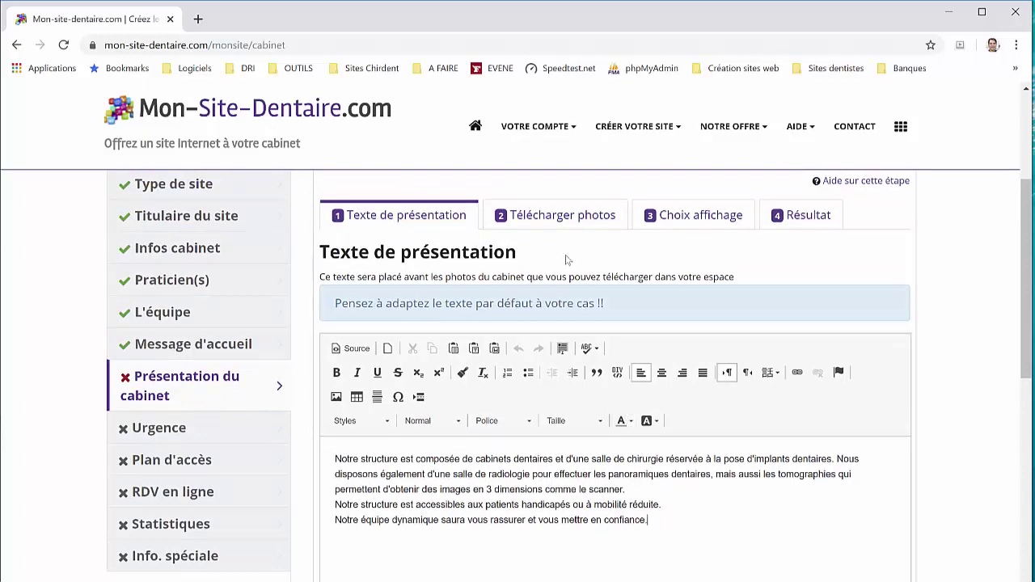
{"action": "left_click", "coordinate": [573, 228]}
{"action": "right_click", "coordinate": [573, 227]}
{"action": "left_click", "coordinate": [544, 406]}
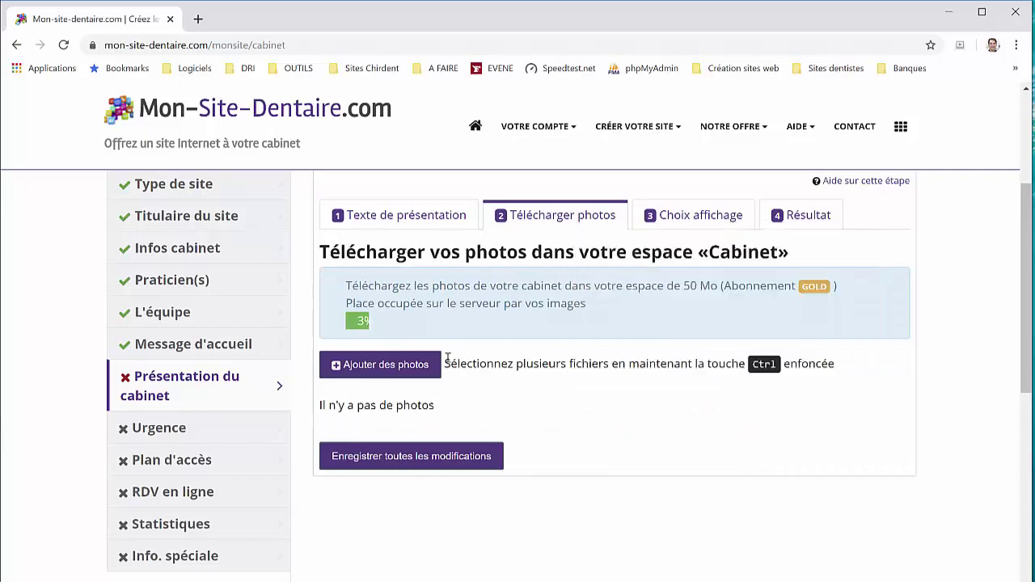
Upload ten photos, IMG_0085.jpg through IMG_8977.JPG plus microscope.jpg, to the Cabinet space
{"action": "left_click", "coordinate": [413, 368]}
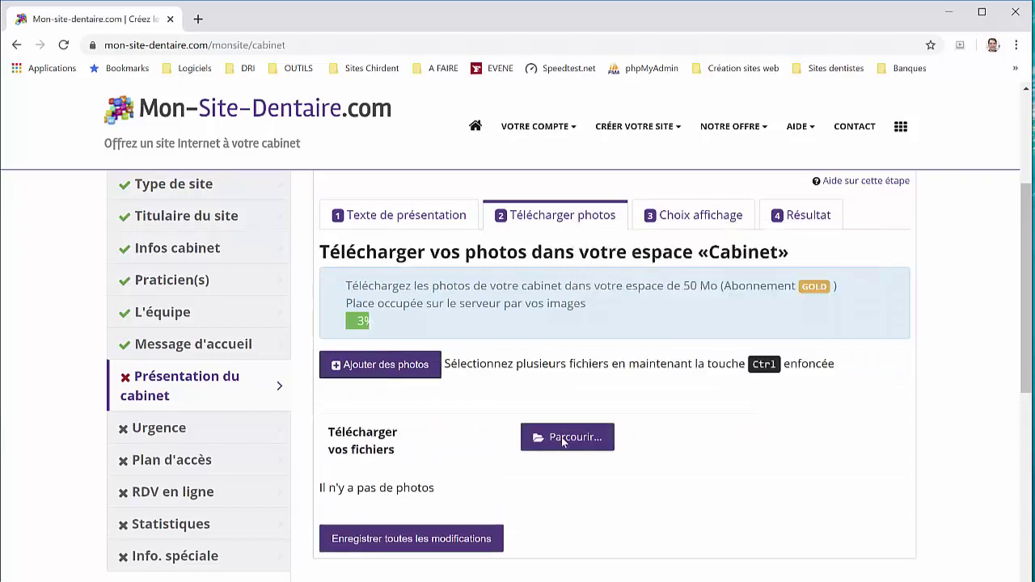
{"action": "left_click", "coordinate": [573, 437]}
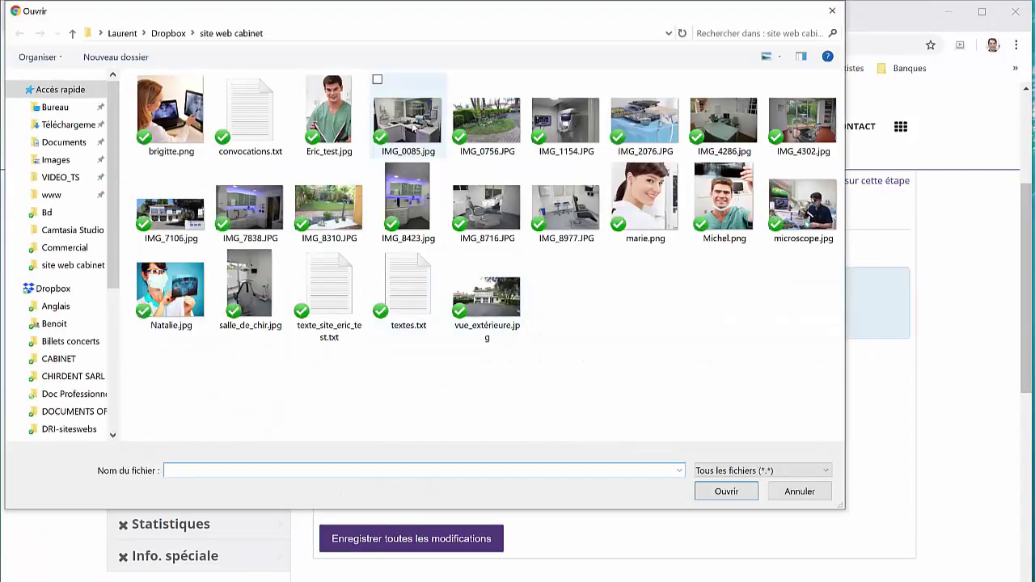
{"action": "left_click", "coordinate": [420, 133]}
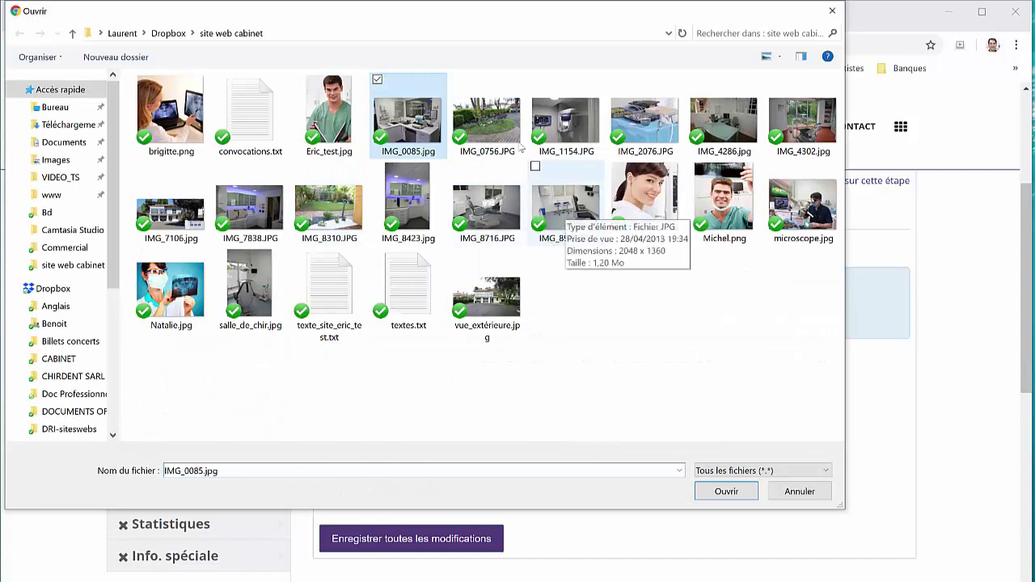
{"action": "left_click", "coordinate": [487, 134], "text": "ctrl"}
{"action": "left_click", "coordinate": [566, 133], "text": "ctrl"}
{"action": "left_click", "coordinate": [653, 133], "text": "ctrl"}
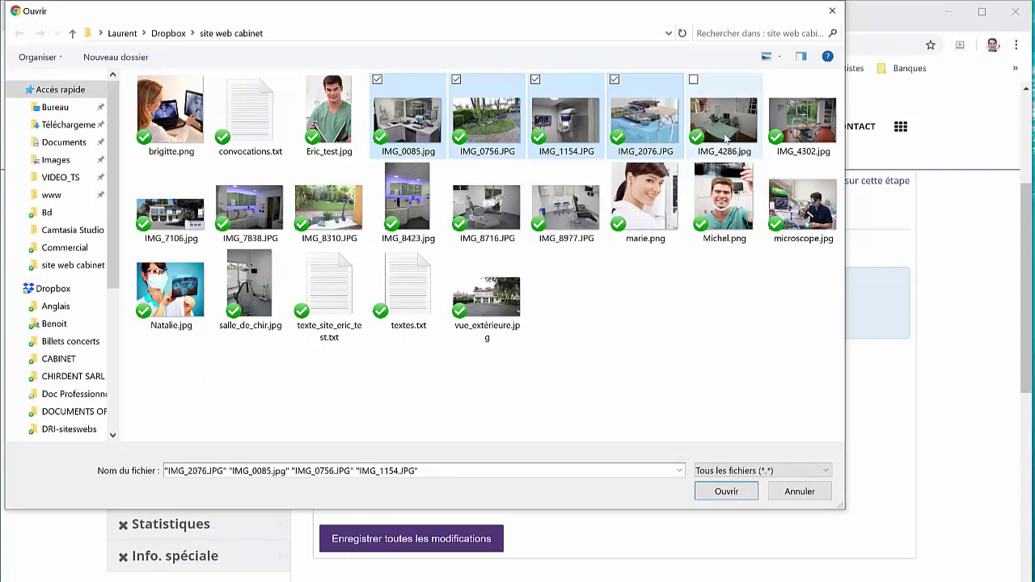
{"action": "left_click", "coordinate": [726, 136], "text": "ctrl"}
{"action": "left_click", "coordinate": [818, 138], "text": "ctrl"}
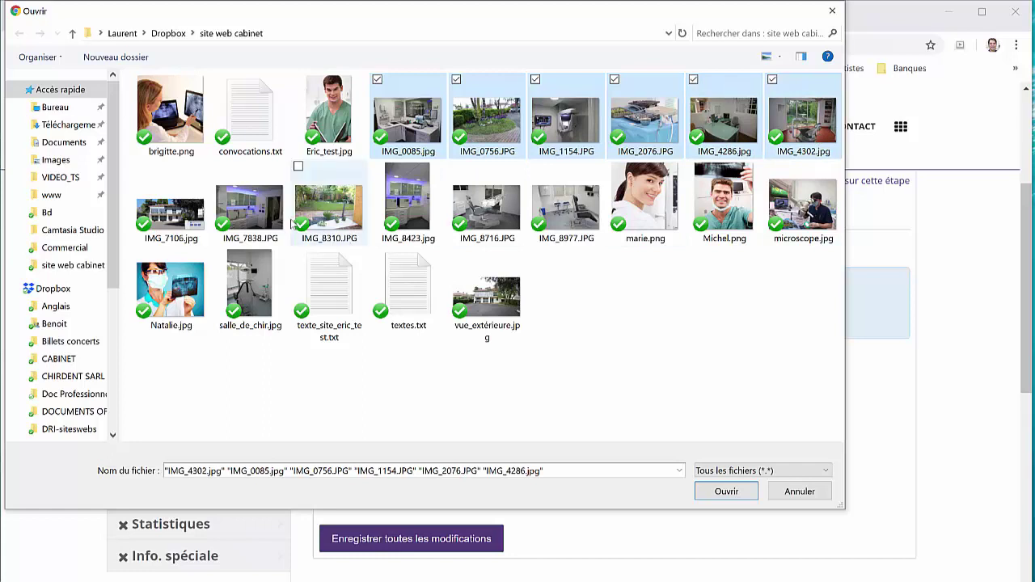
{"action": "left_click", "coordinate": [251, 208], "text": "ctrl"}
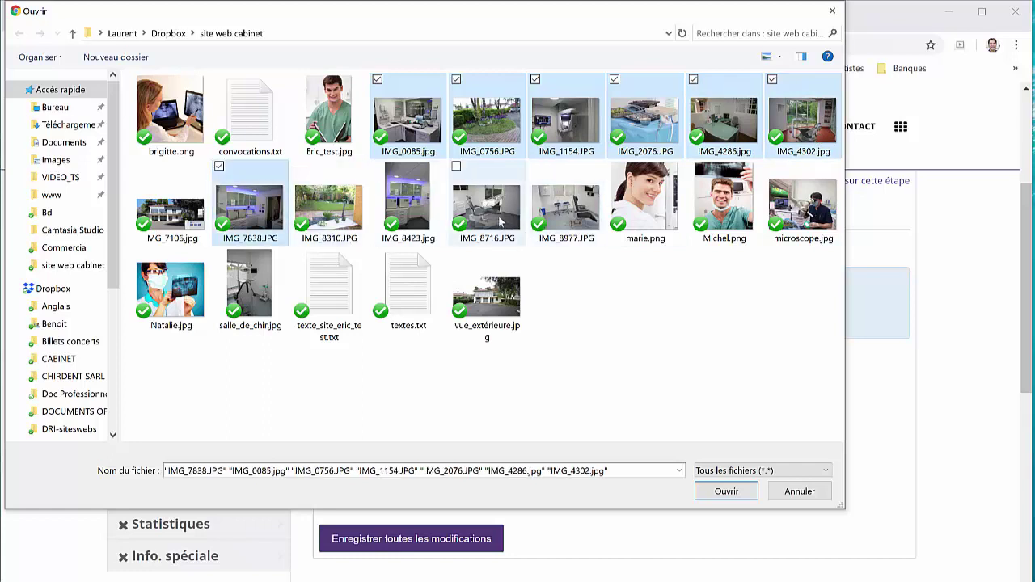
{"action": "left_click", "coordinate": [500, 222], "text": "ctrl"}
{"action": "left_click", "coordinate": [562, 217], "text": "ctrl"}
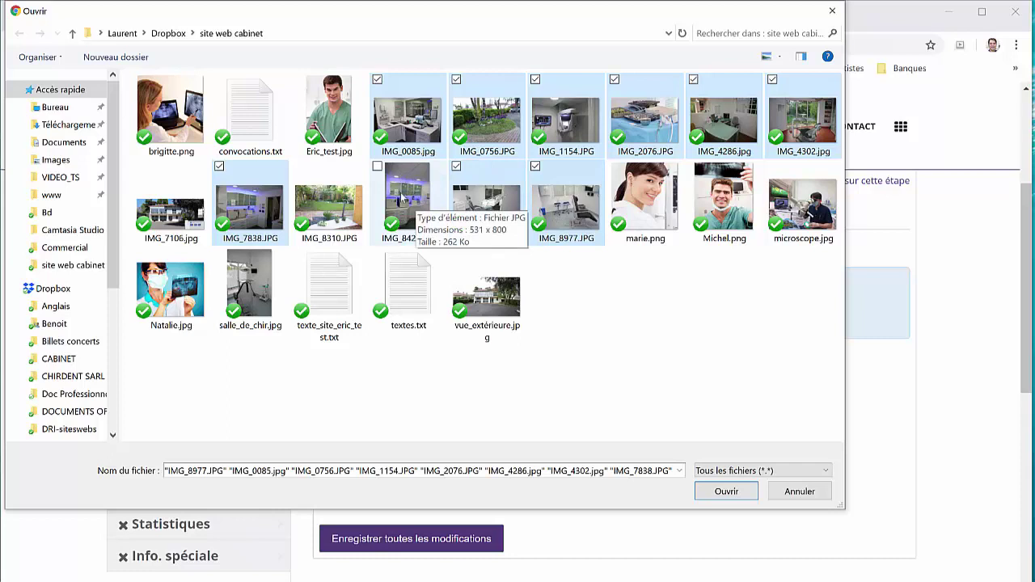
{"action": "left_click", "coordinate": [810, 212], "text": "ctrl"}
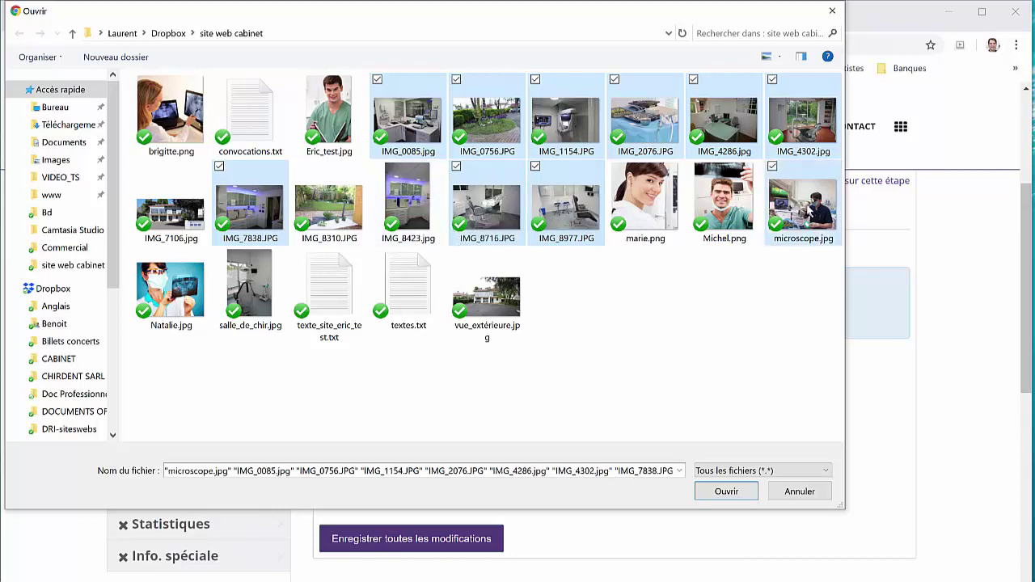
{"action": "left_click", "coordinate": [725, 491]}
Save all presentation changes and return to the Télécharger photos tab
{"action": "scroll", "coordinate": [665, 444], "scroll_direction": "down", "scroll_amount": 2}
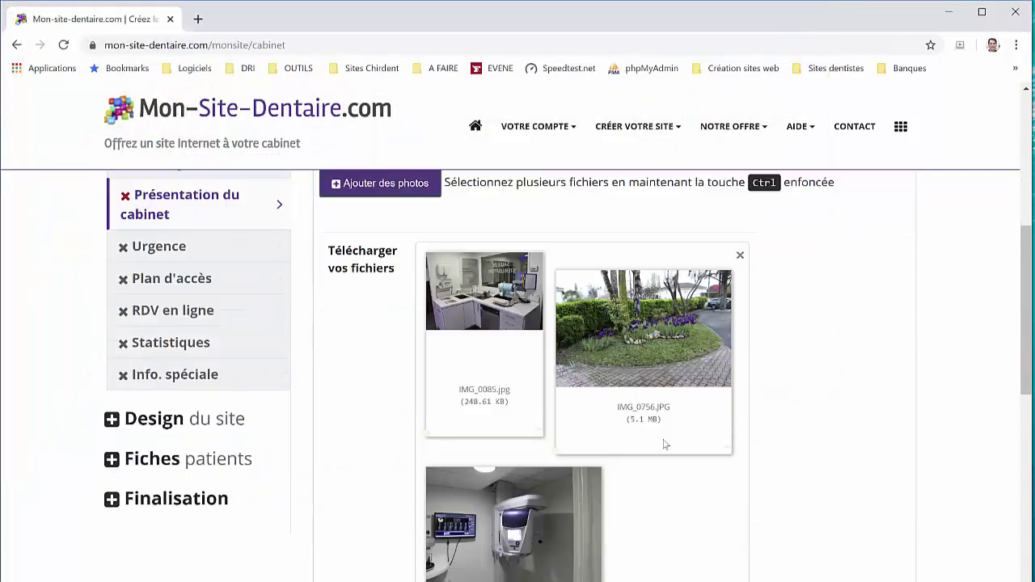
{"action": "scroll", "coordinate": [665, 444], "scroll_direction": "down", "scroll_amount": 5}
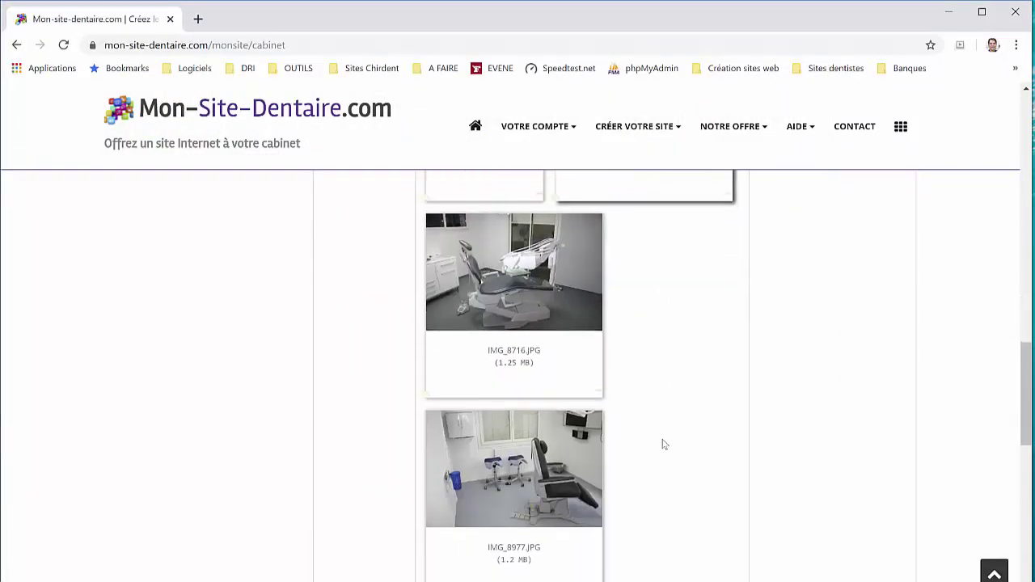
{"action": "scroll", "coordinate": [663, 443], "scroll_direction": "down", "scroll_amount": 10}
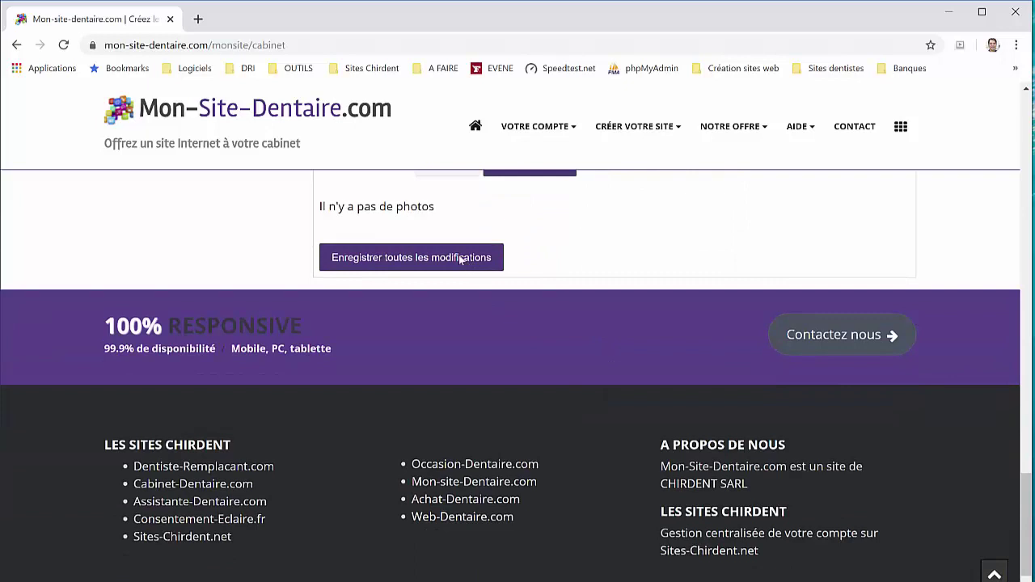
{"action": "left_click", "coordinate": [461, 259]}
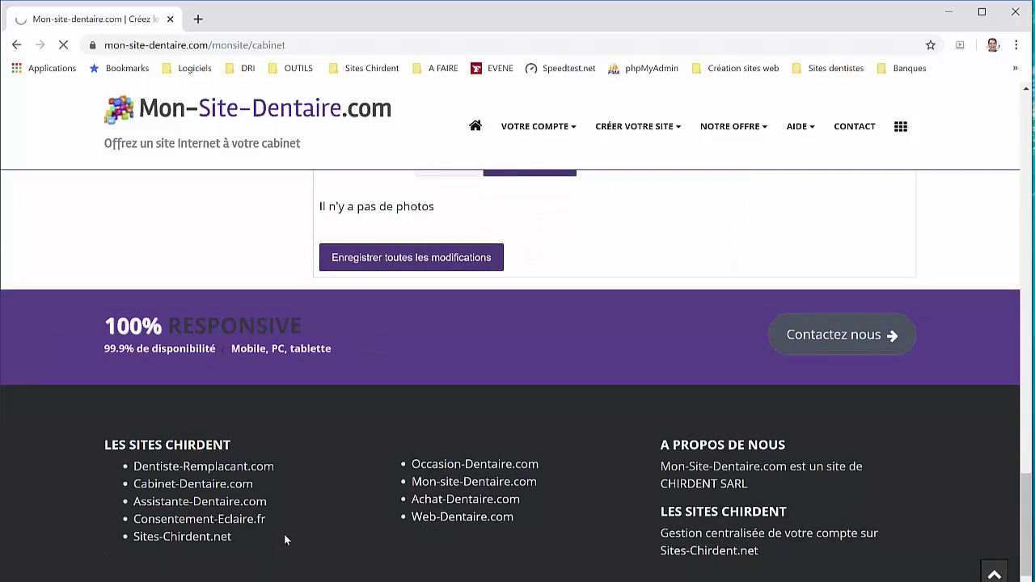
{"action": "scroll", "coordinate": [332, 492], "scroll_direction": "up", "scroll_amount": 5}
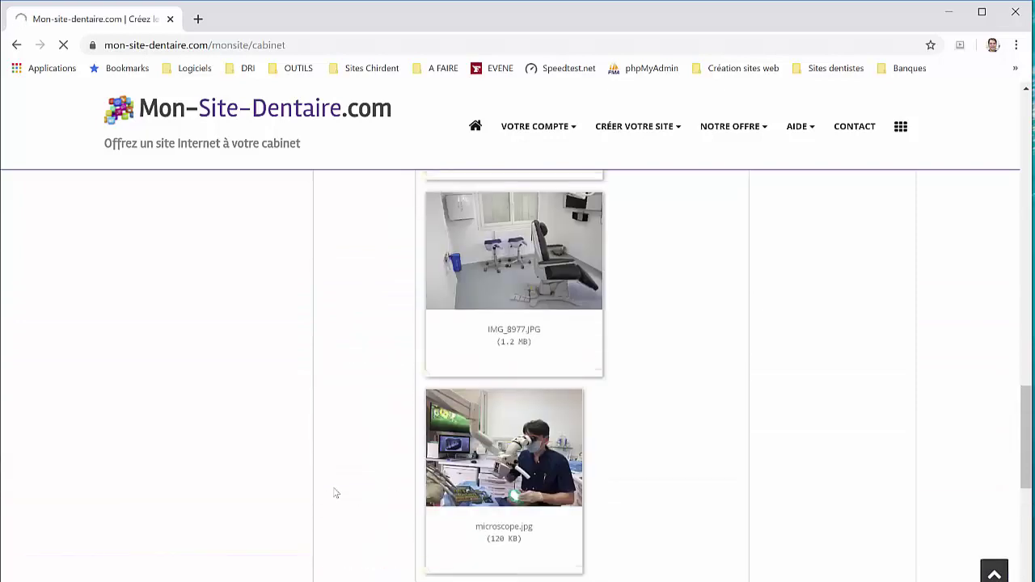
{"action": "scroll", "coordinate": [335, 492], "scroll_direction": "up", "scroll_amount": 4}
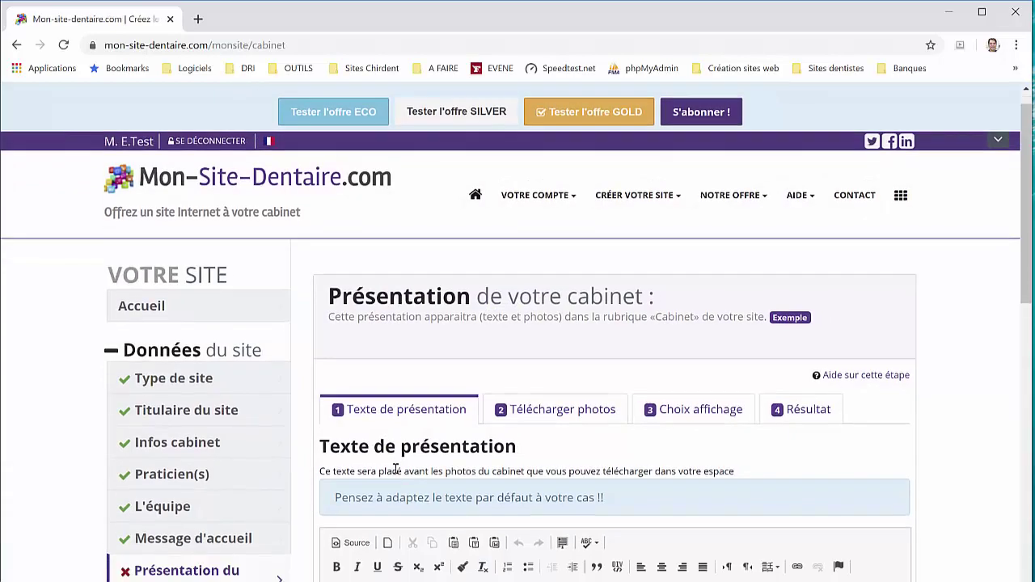
{"action": "scroll", "coordinate": [396, 469], "scroll_direction": "down", "scroll_amount": 3}
{"action": "scroll", "coordinate": [409, 404], "scroll_direction": "up", "scroll_amount": 4}
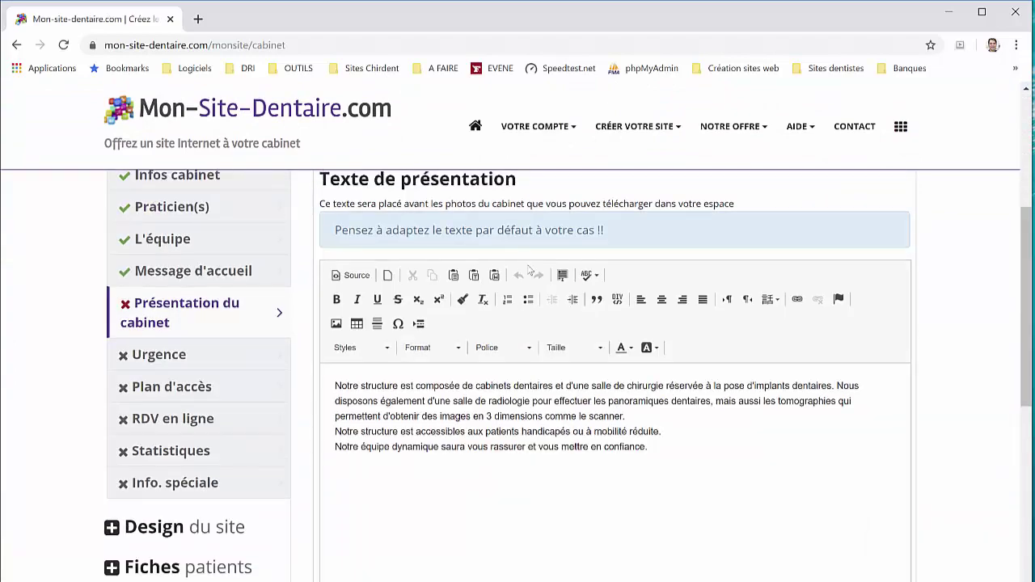
{"action": "left_click", "coordinate": [535, 288]}
{"action": "scroll", "coordinate": [492, 377], "scroll_direction": "down", "scroll_amount": 3}
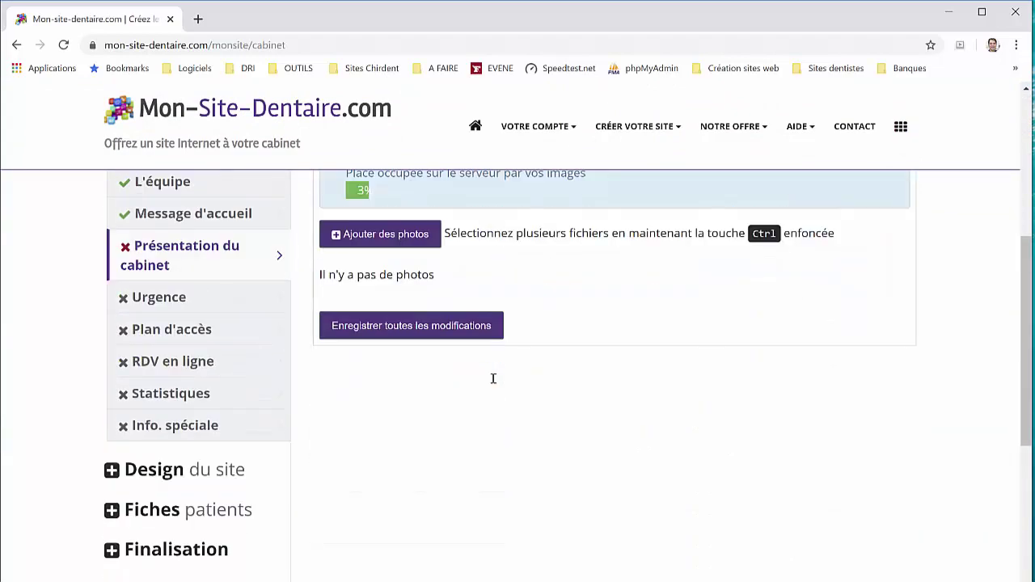
{"action": "scroll", "coordinate": [492, 381], "scroll_direction": "up", "scroll_amount": 3}
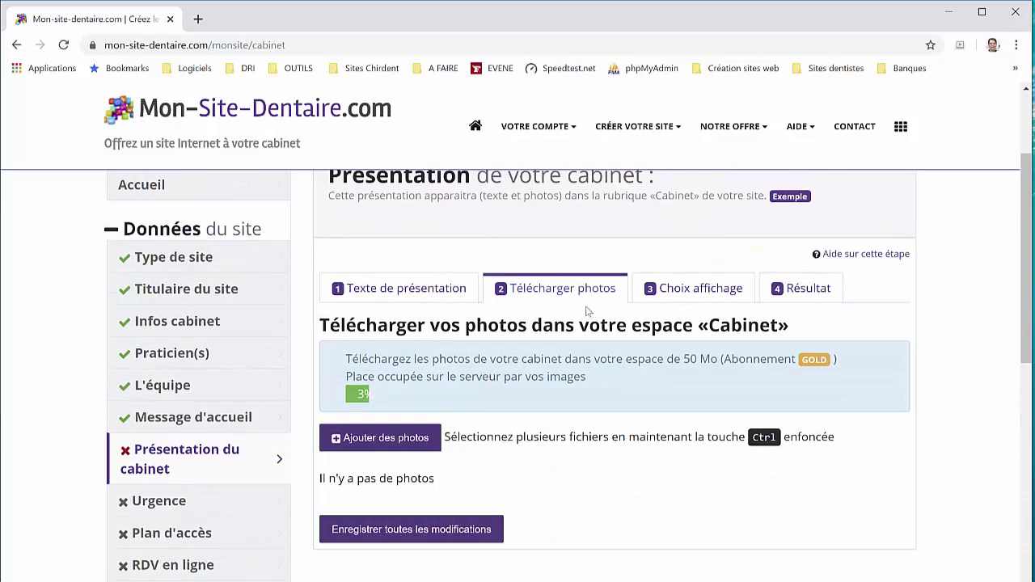
Upload six photos: IMG_0085, IMG_0756, IMG_1154, IMG_2076, IMG_8716 and microscope.jpg
{"action": "left_click", "coordinate": [392, 443]}
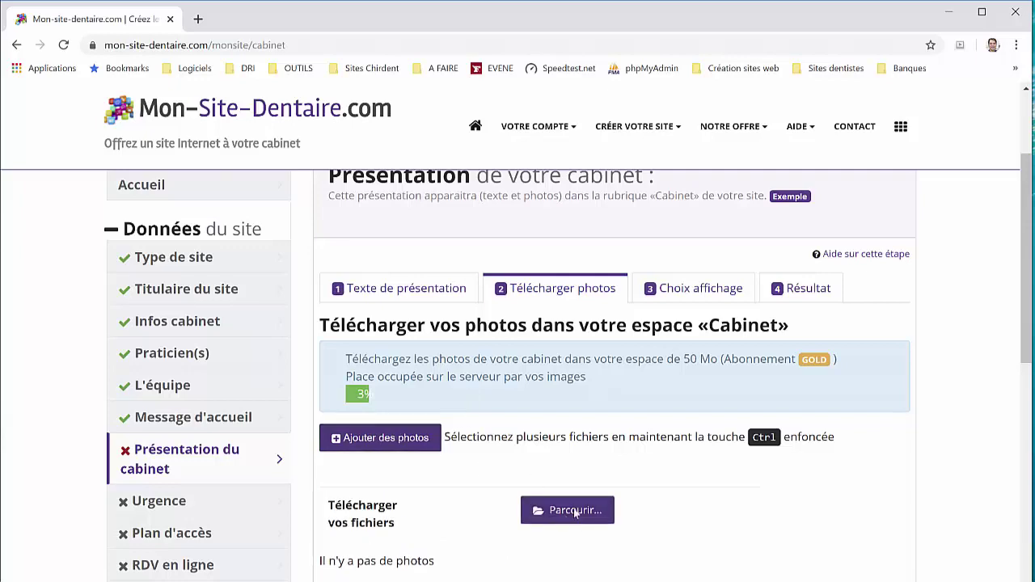
{"action": "left_click", "coordinate": [566, 513]}
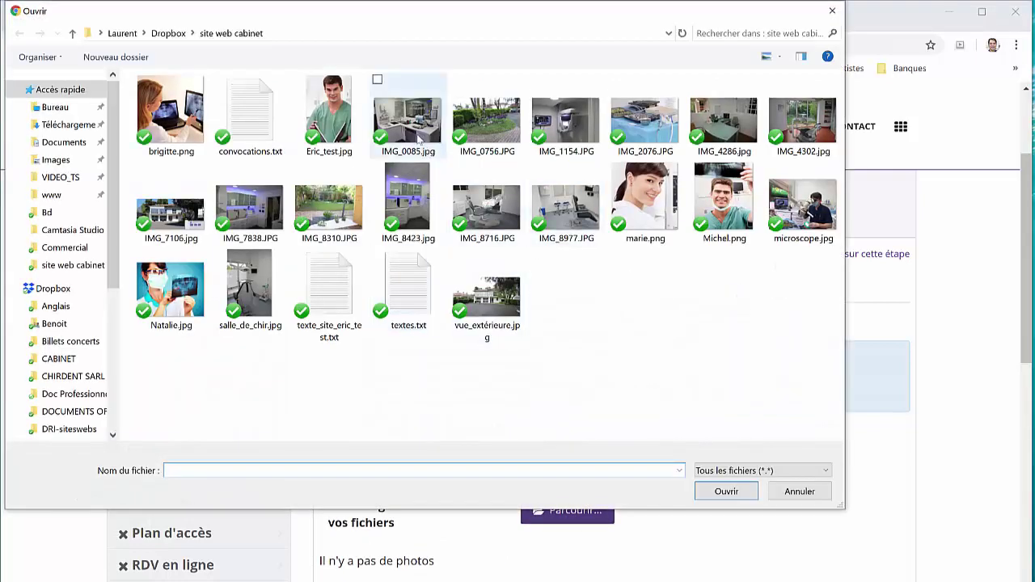
{"action": "left_click", "coordinate": [409, 121]}
{"action": "left_click", "coordinate": [486, 121], "text": "ctrl"}
{"action": "left_click", "coordinate": [566, 121], "text": "ctrl"}
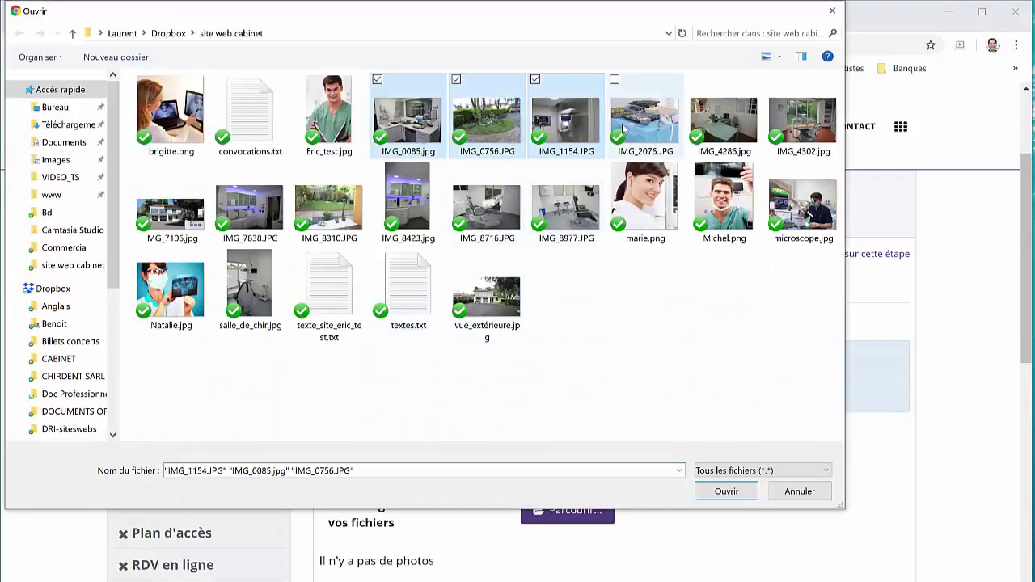
{"action": "left_click", "coordinate": [644, 121], "text": "ctrl"}
{"action": "left_click", "coordinate": [486, 206], "text": "ctrl"}
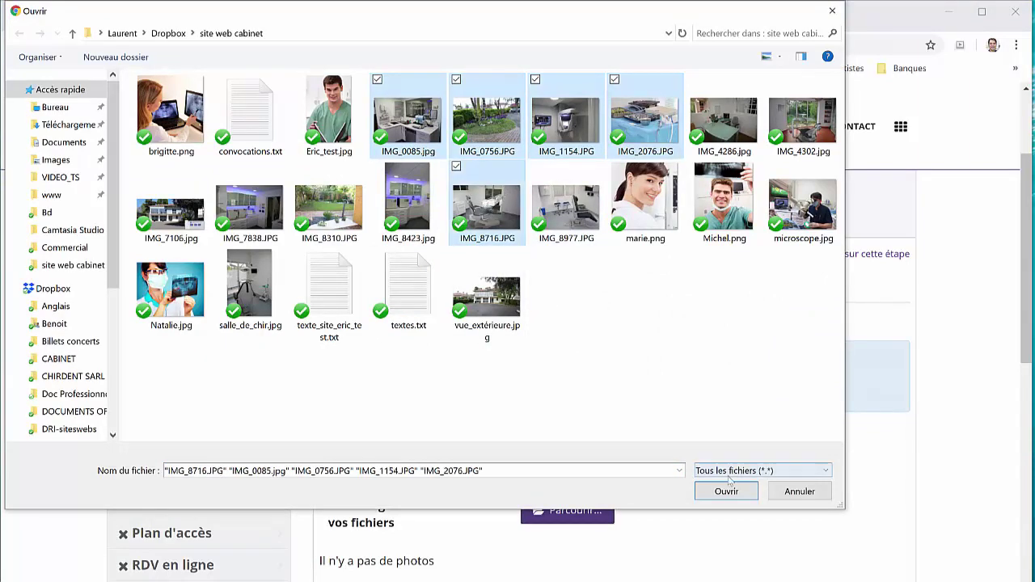
{"action": "left_click", "coordinate": [803, 203], "text": "ctrl"}
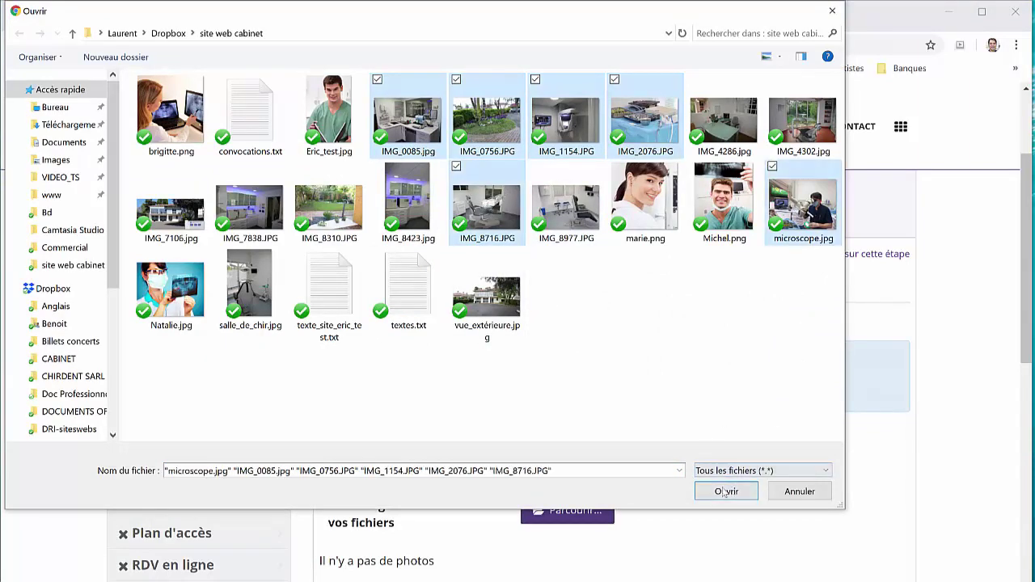
{"action": "left_click", "coordinate": [732, 491]}
Save all modifications so the photos appear in the Cabinet gallery
{"action": "scroll", "coordinate": [642, 439], "scroll_direction": "down", "scroll_amount": 10}
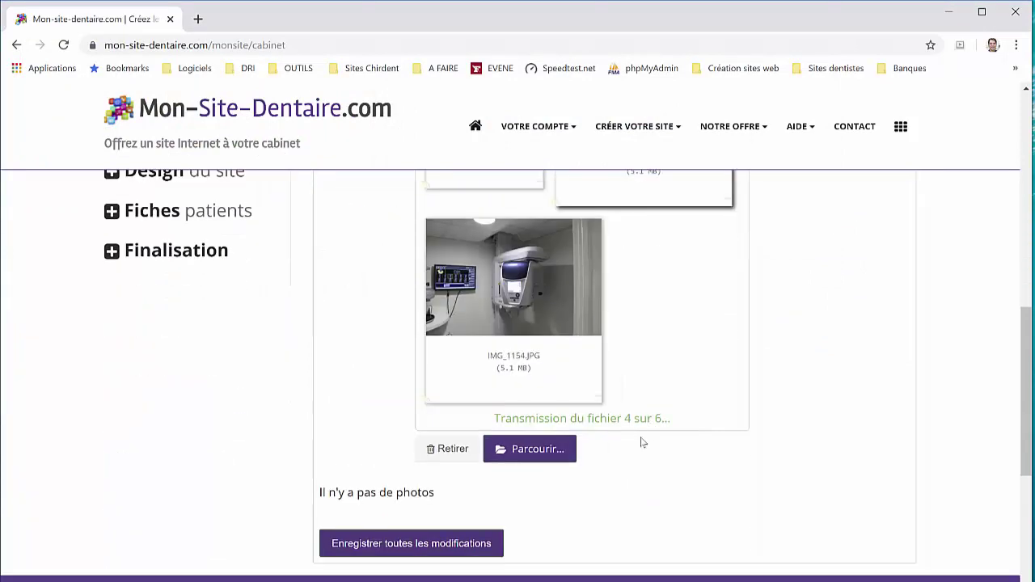
{"action": "scroll", "coordinate": [576, 431], "scroll_direction": "down", "scroll_amount": 6}
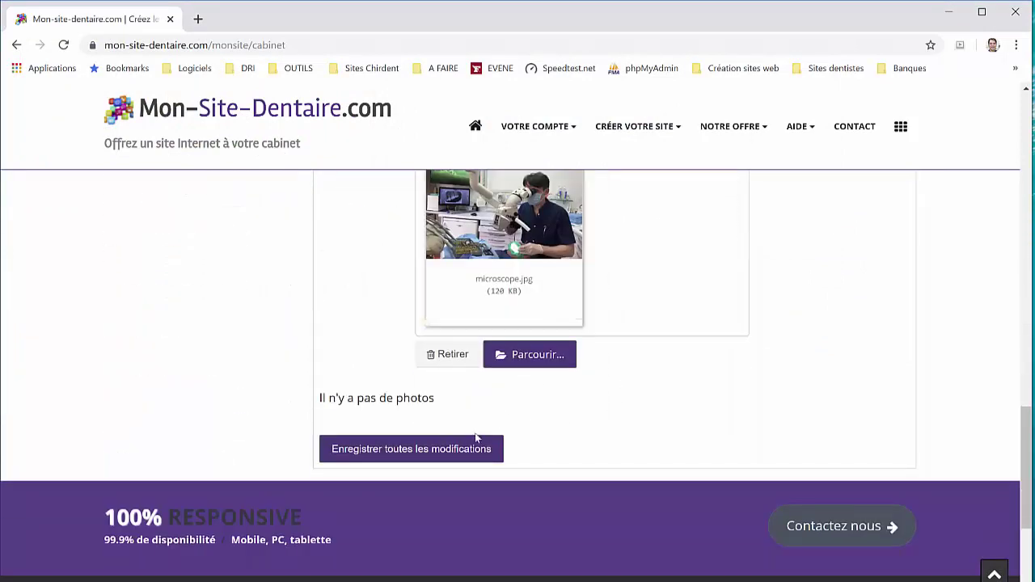
{"action": "left_click", "coordinate": [461, 455]}
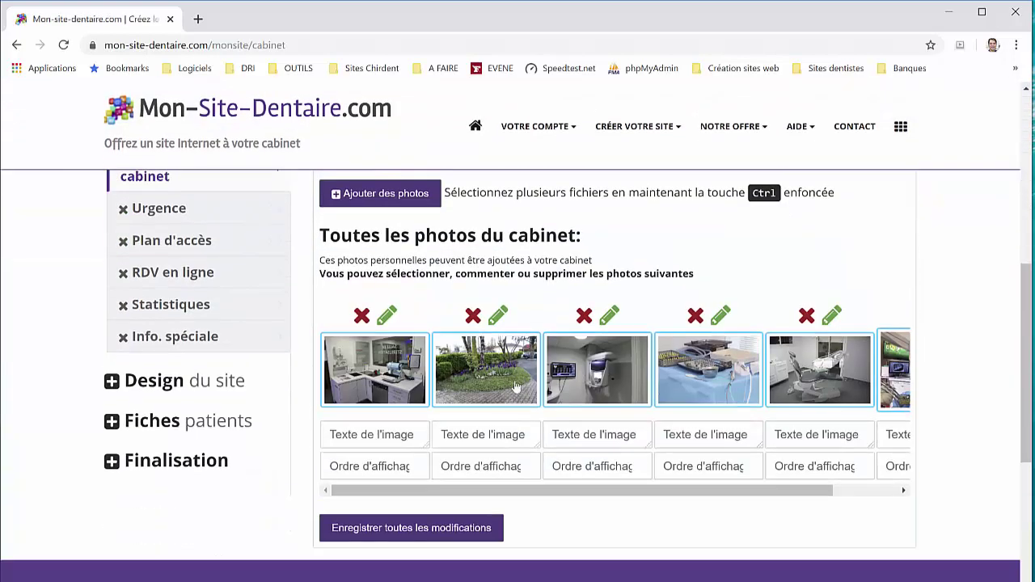
Caption the first three gallery photos sterilisation, jardin and radiologie
{"action": "scroll", "coordinate": [639, 242], "scroll_direction": "up", "scroll_amount": 3}
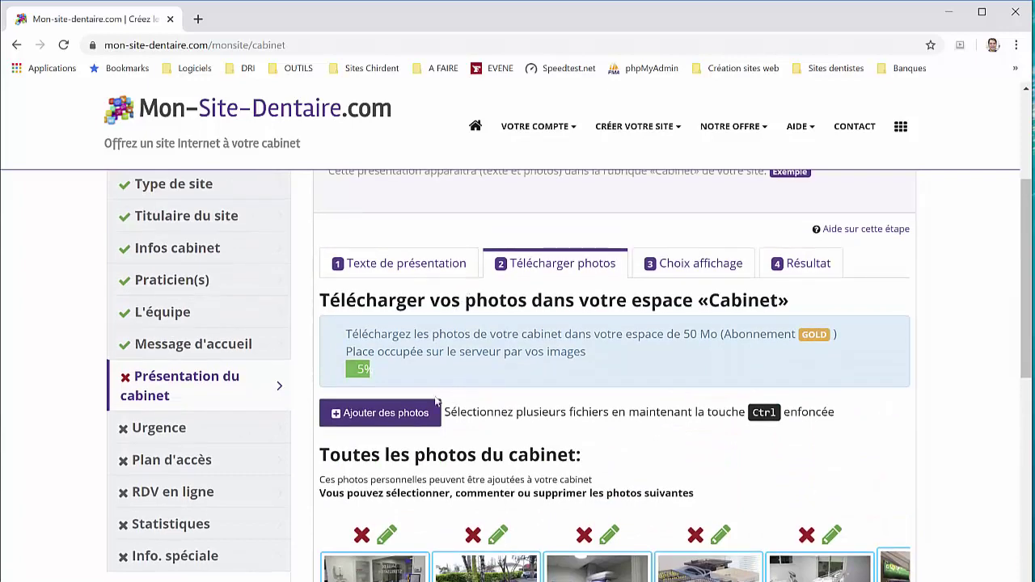
{"action": "scroll", "coordinate": [485, 404], "scroll_direction": "down", "scroll_amount": 3}
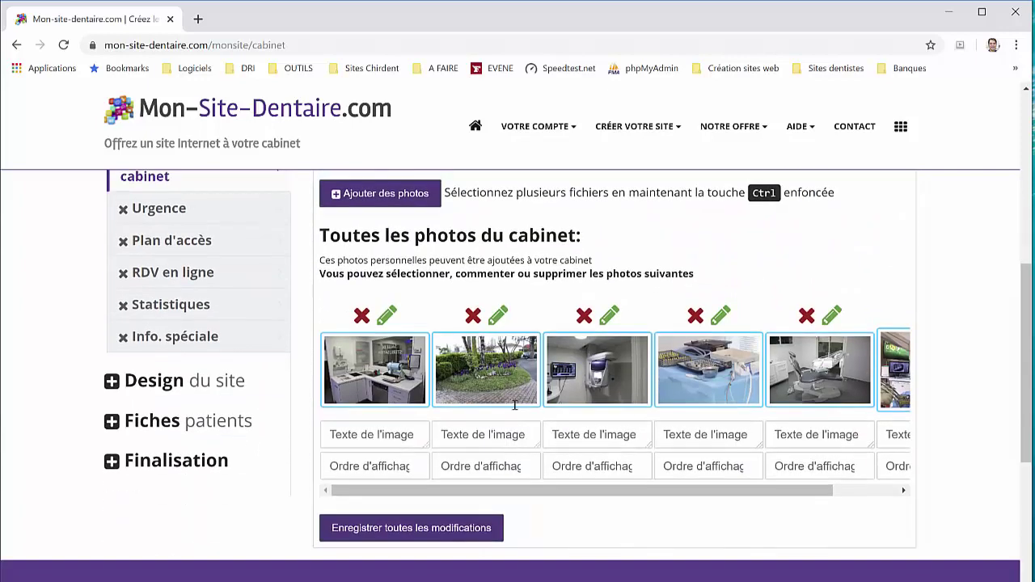
{"action": "left_click", "coordinate": [380, 434]}
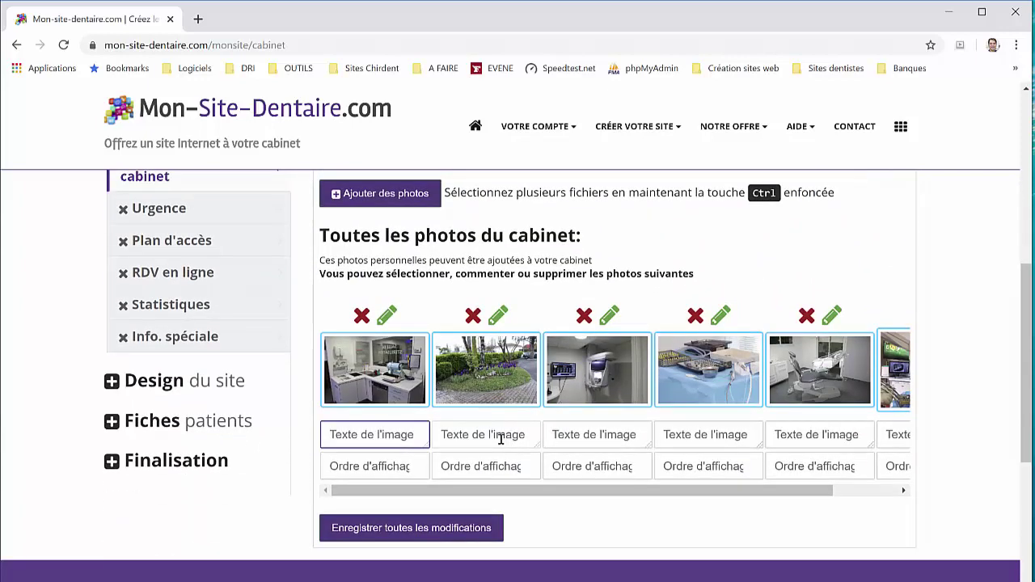
{"action": "type", "text": "sterilisation"}
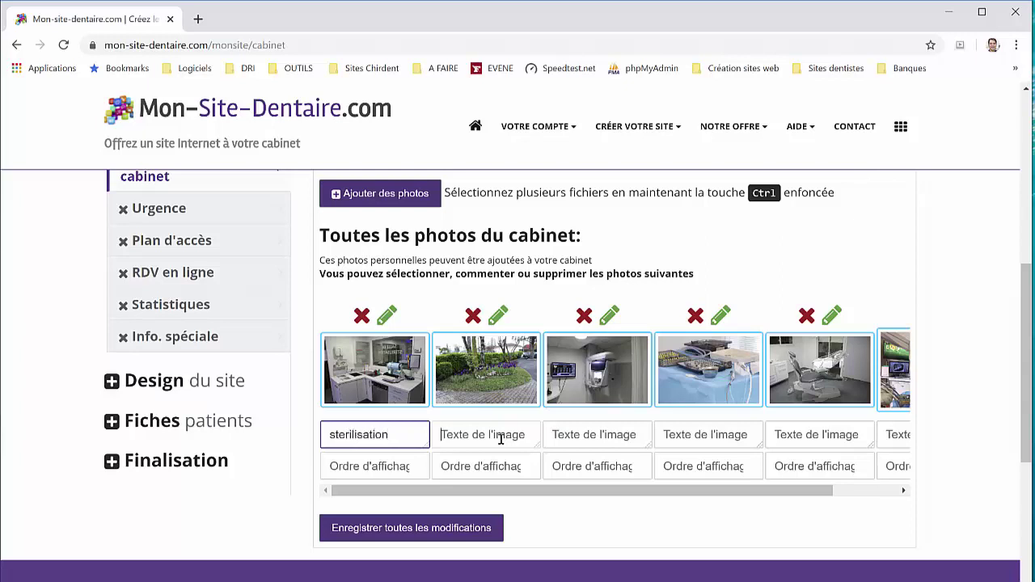
{"action": "left_click", "coordinate": [500, 437]}
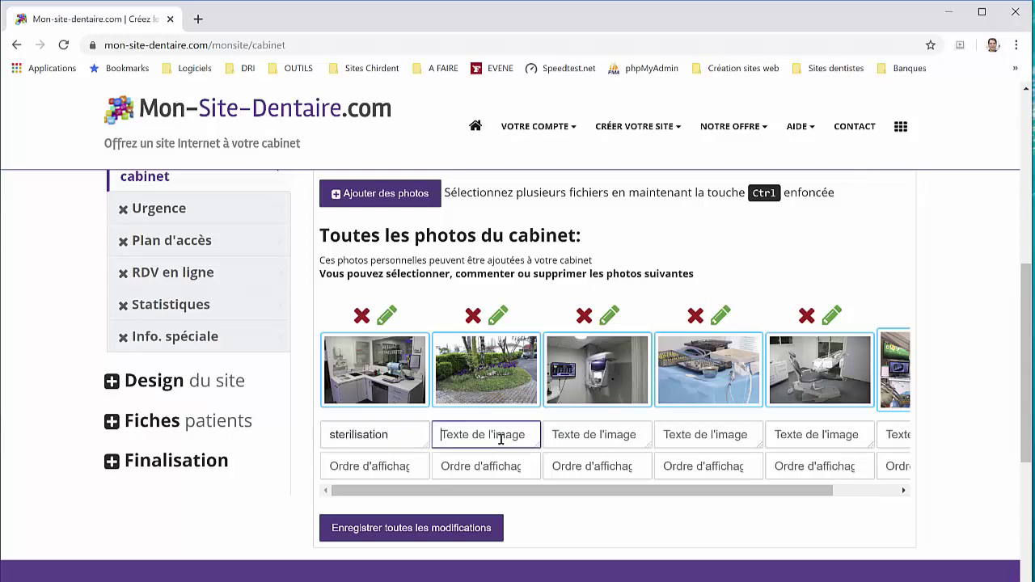
{"action": "type", "text": "jardin"}
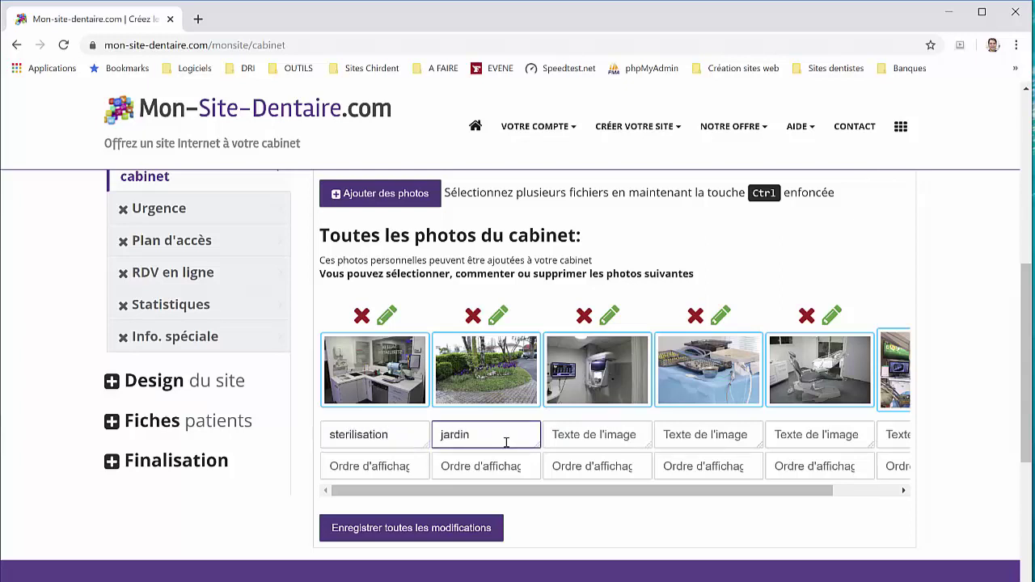
{"action": "left_click", "coordinate": [572, 437]}
{"action": "type", "text": "radiologie"}
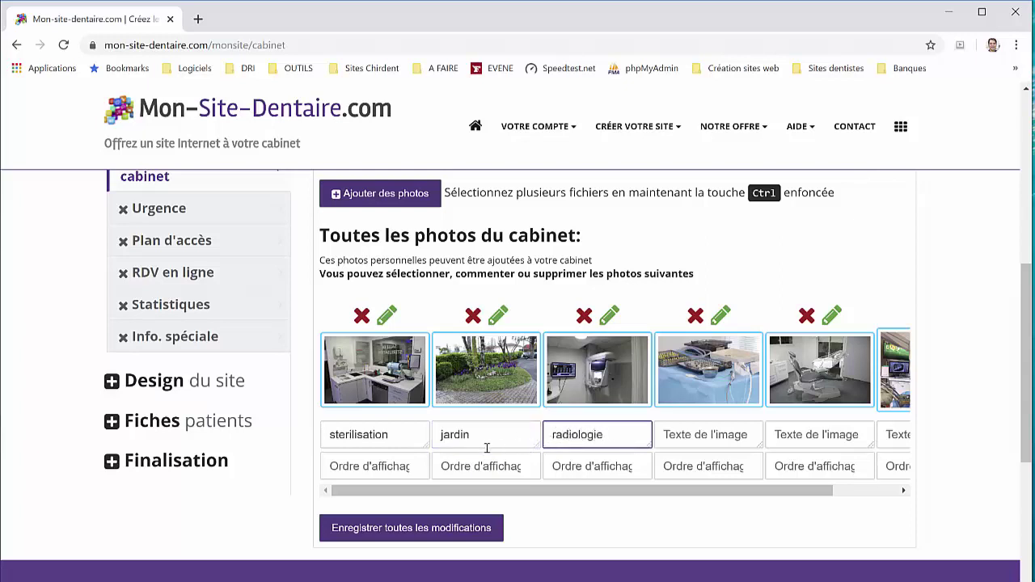
Give the four photos display orders 1, 4, 2 and 3 and save
{"action": "left_click", "coordinate": [383, 463]}
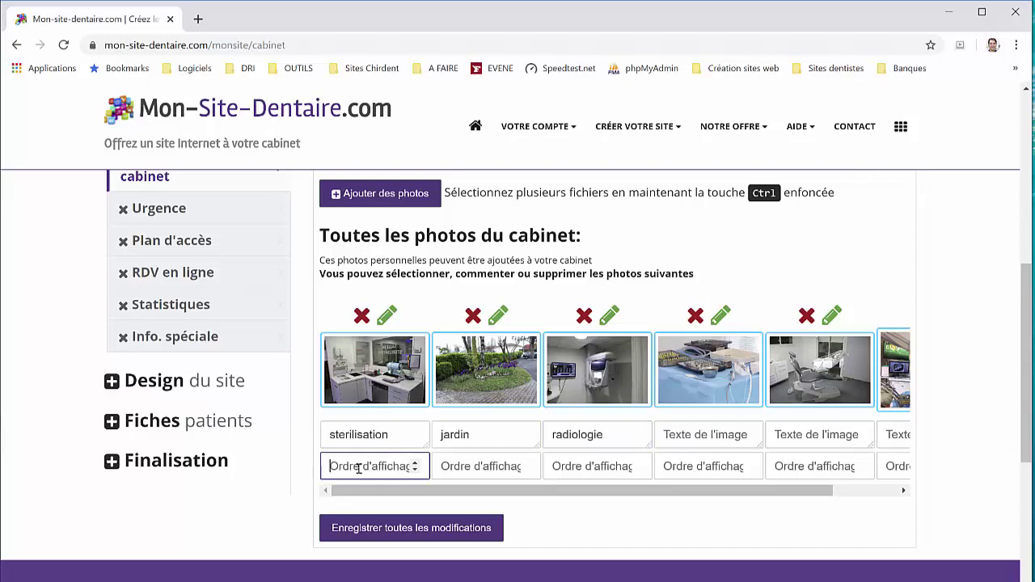
{"action": "type", "text": "1"}
{"action": "left_click", "coordinate": [469, 469]}
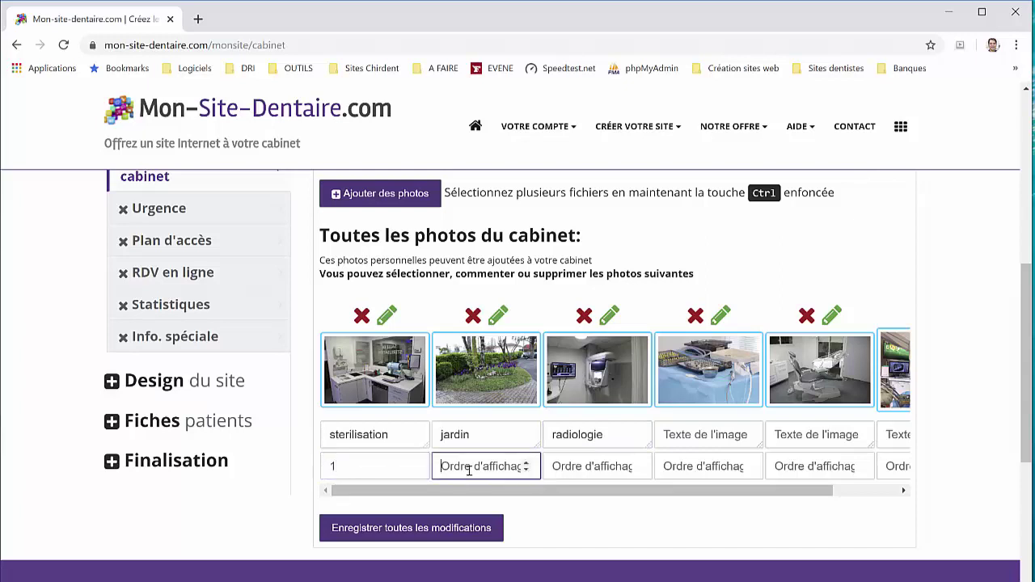
{"action": "type", "text": "4"}
{"action": "left_click", "coordinate": [568, 467]}
{"action": "type", "text": "2"}
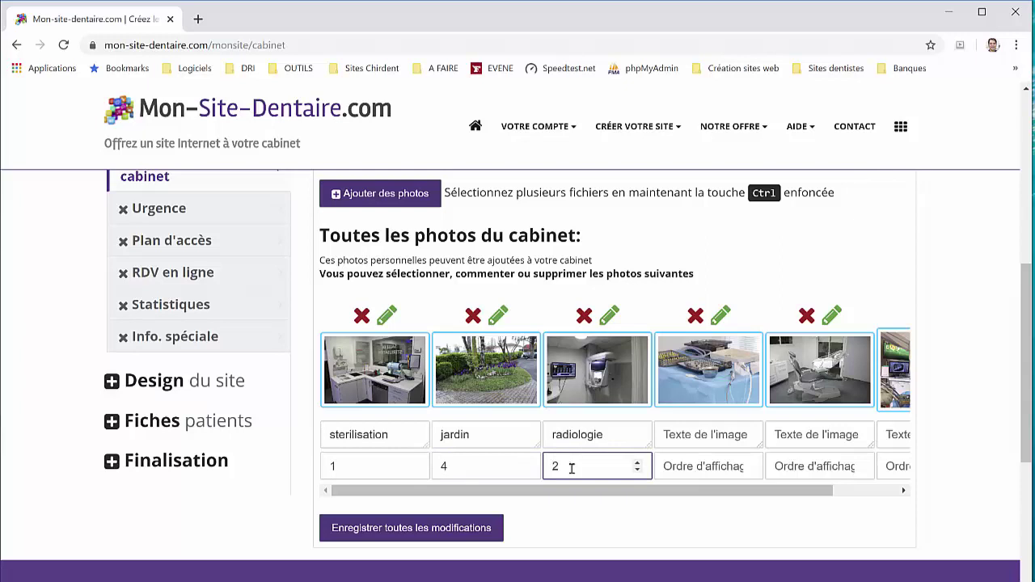
{"action": "left_click", "coordinate": [692, 466]}
{"action": "type", "text": "3"}
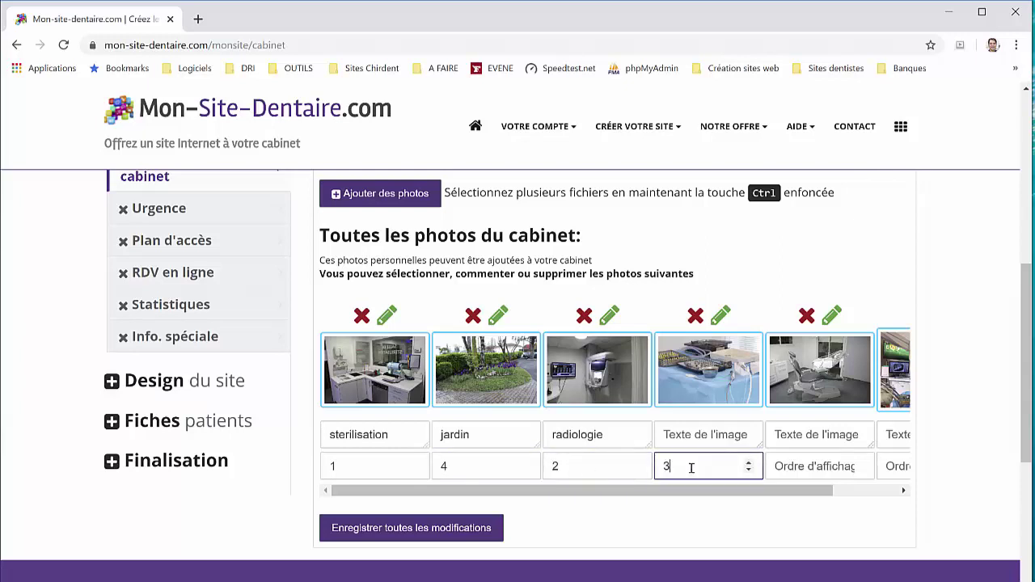
{"action": "left_click", "coordinate": [485, 532]}
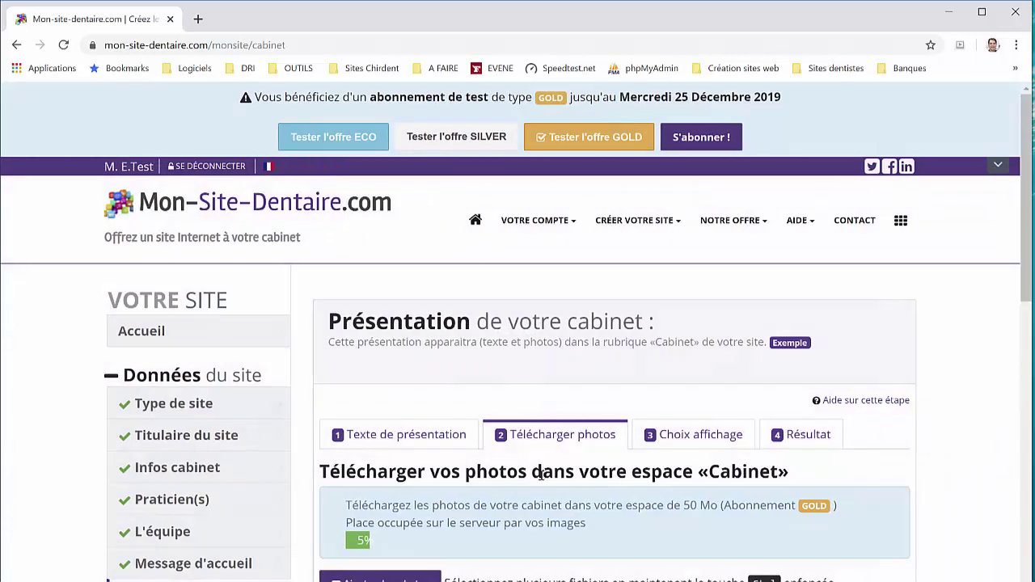
Give the first remaining uncaptioned photo display order 5
{"action": "scroll", "coordinate": [540, 483], "scroll_direction": "down", "scroll_amount": 2}
{"action": "scroll", "coordinate": [393, 525], "scroll_direction": "down", "scroll_amount": 1}
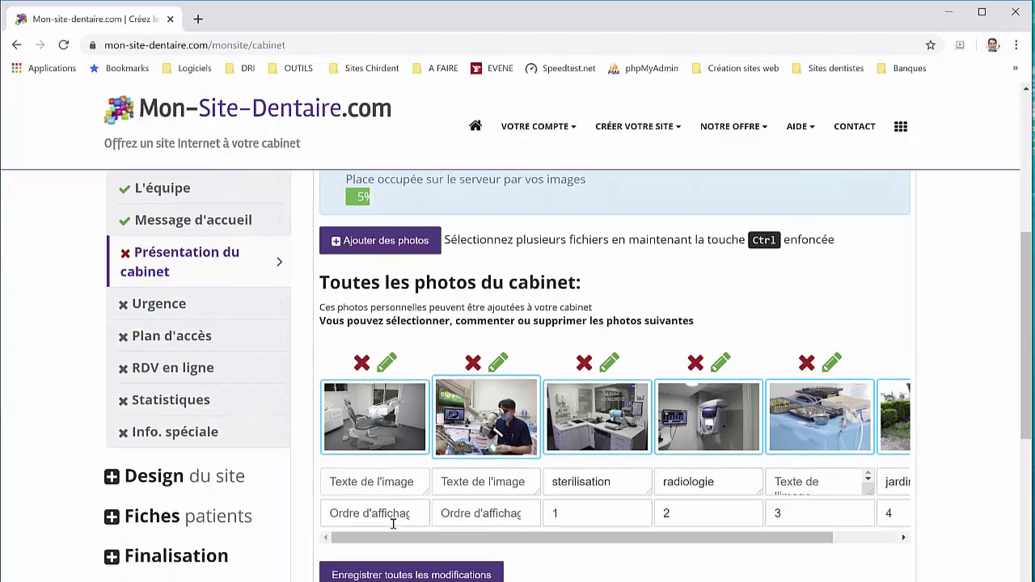
{"action": "left_click", "coordinate": [386, 495]}
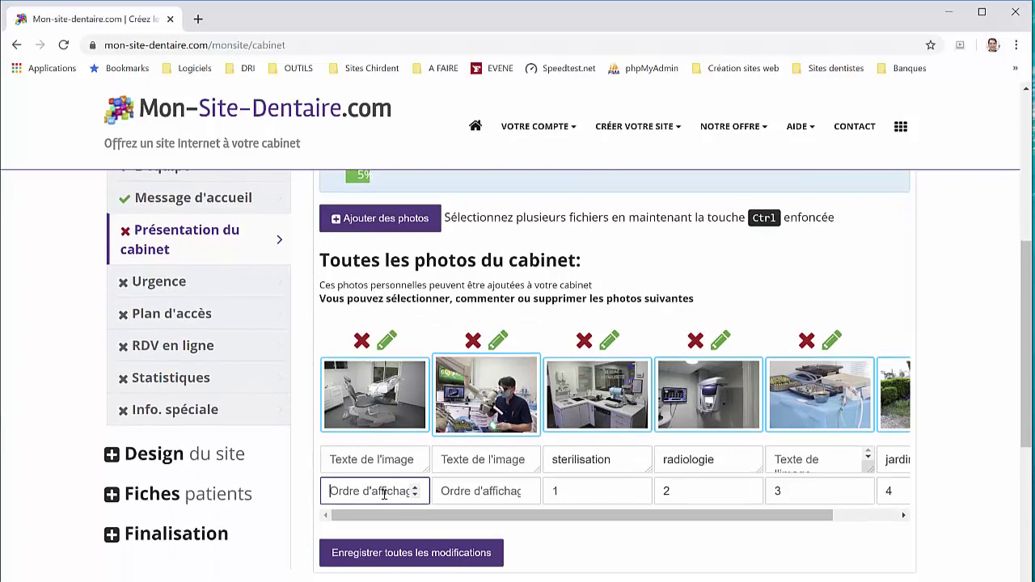
{"action": "type", "text": "5"}
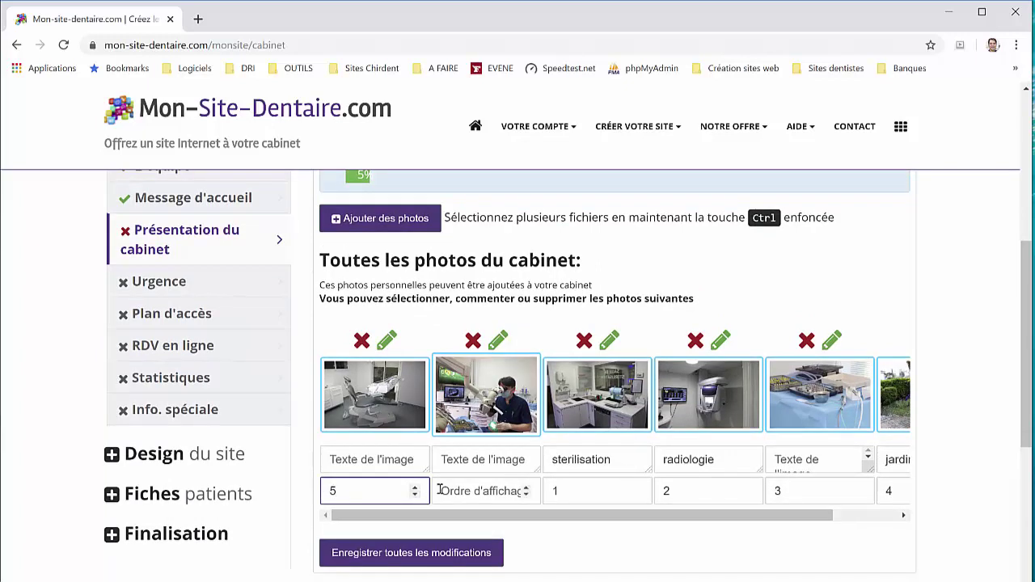
{"action": "left_click", "coordinate": [451, 490]}
Give the last photo display order 6 and save the photo order
{"action": "type", "text": "6"}
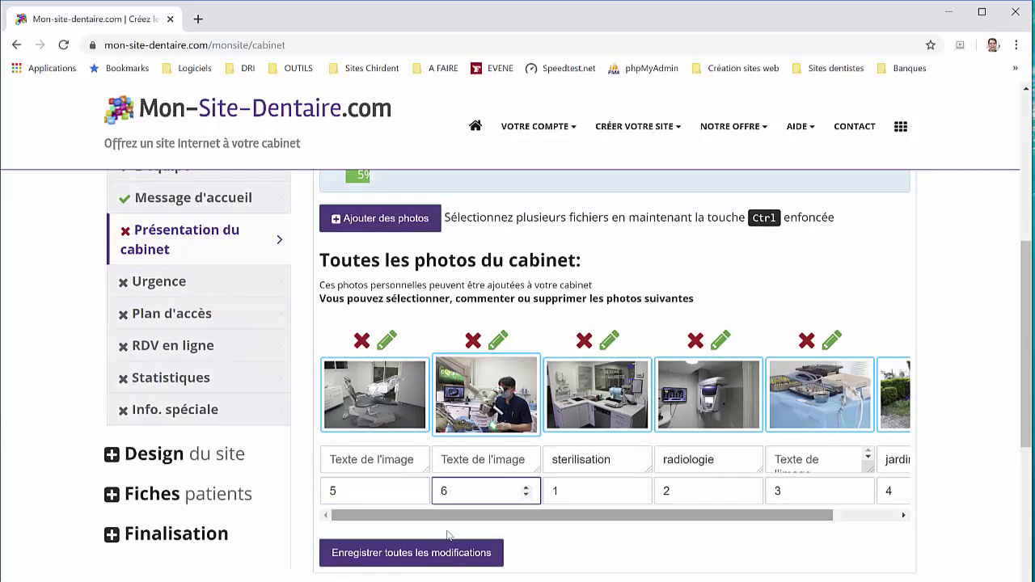
{"action": "left_click", "coordinate": [452, 551]}
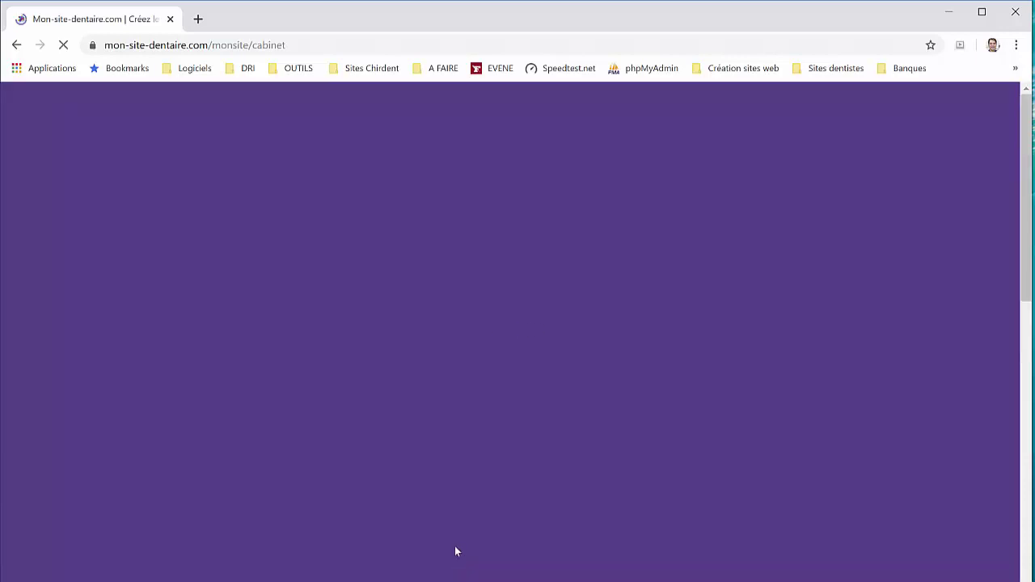
{"action": "scroll", "coordinate": [495, 489], "scroll_direction": "down", "scroll_amount": 5}
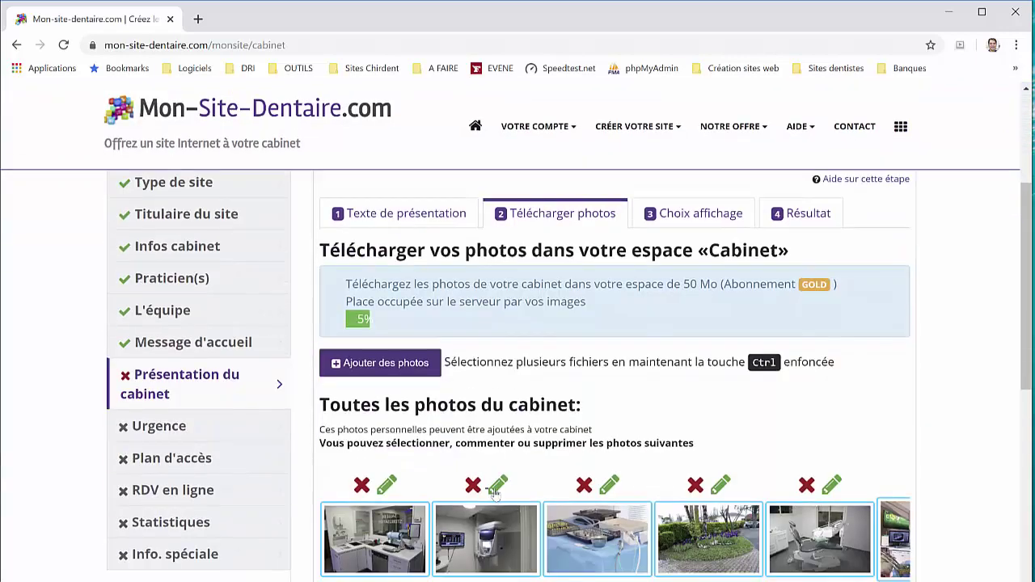
{"action": "scroll", "coordinate": [717, 424], "scroll_direction": "up", "scroll_amount": 3}
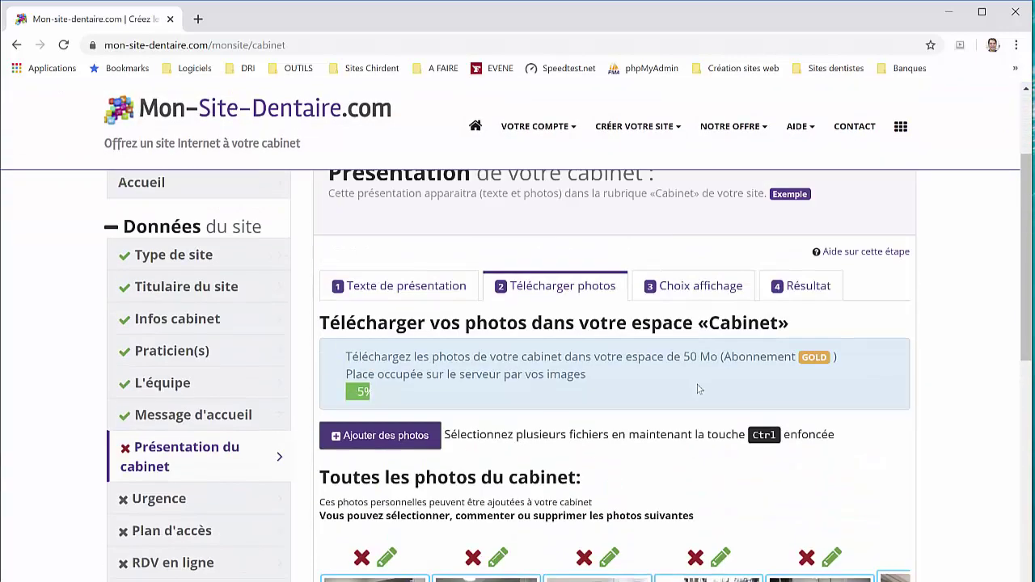
Try the Affichage détaillé option in 3 Choix affichage, checking its sub-category fields
{"action": "left_click", "coordinate": [686, 296]}
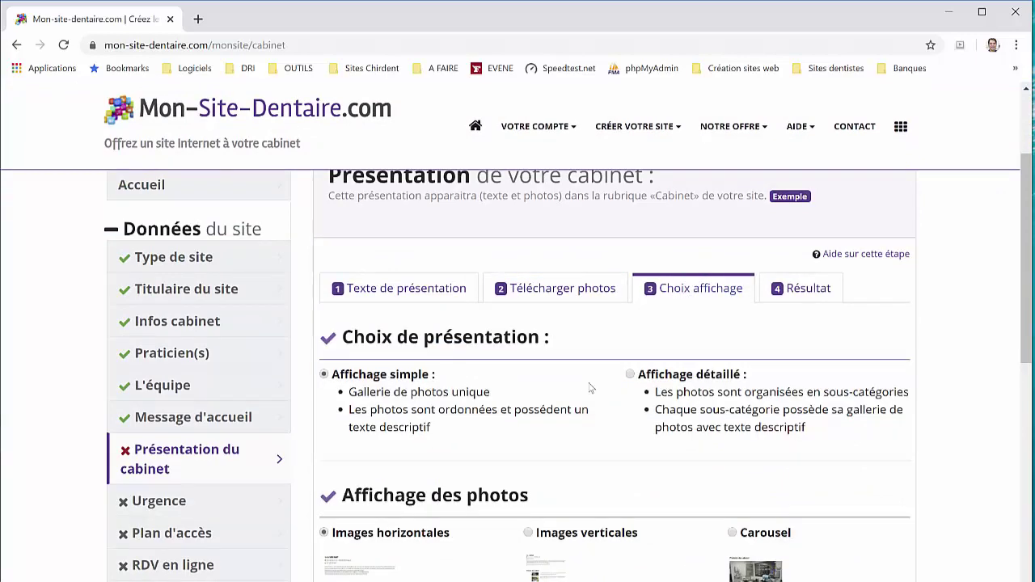
{"action": "scroll", "coordinate": [462, 363], "scroll_direction": "down", "scroll_amount": 2}
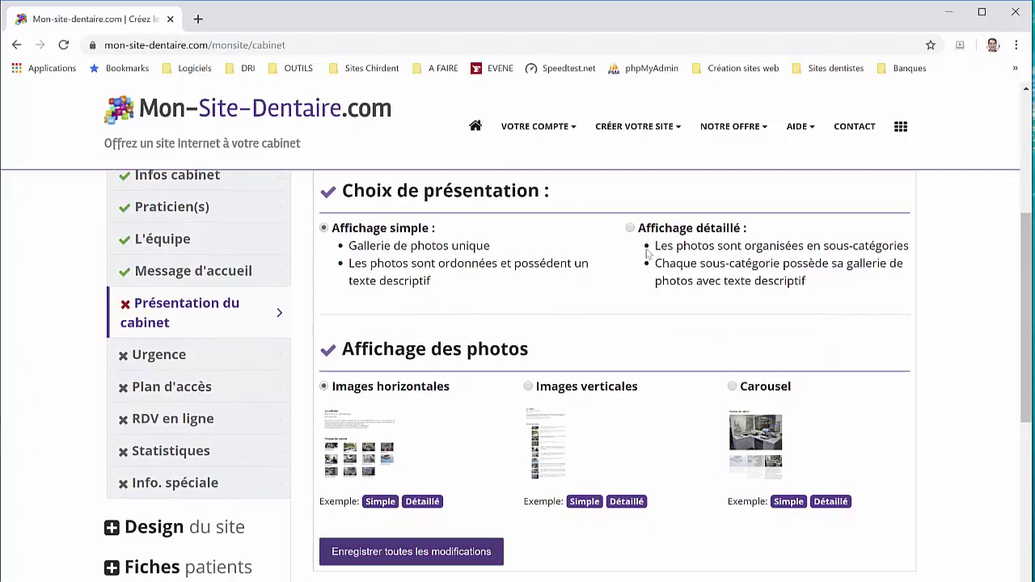
{"action": "left_click", "coordinate": [694, 232]}
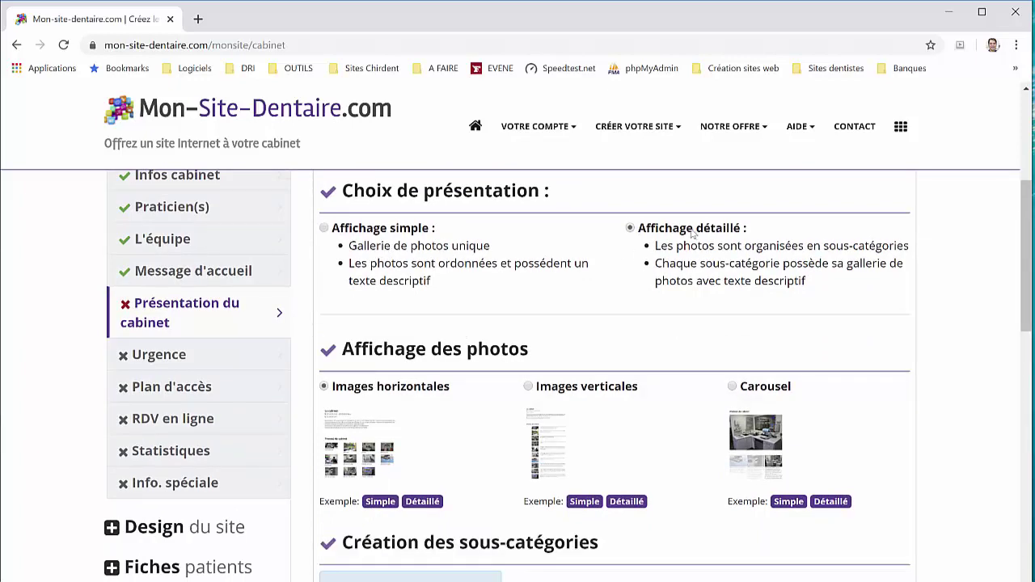
{"action": "scroll", "coordinate": [614, 308], "scroll_direction": "down", "scroll_amount": 2}
{"action": "scroll", "coordinate": [494, 388], "scroll_direction": "down", "scroll_amount": 2}
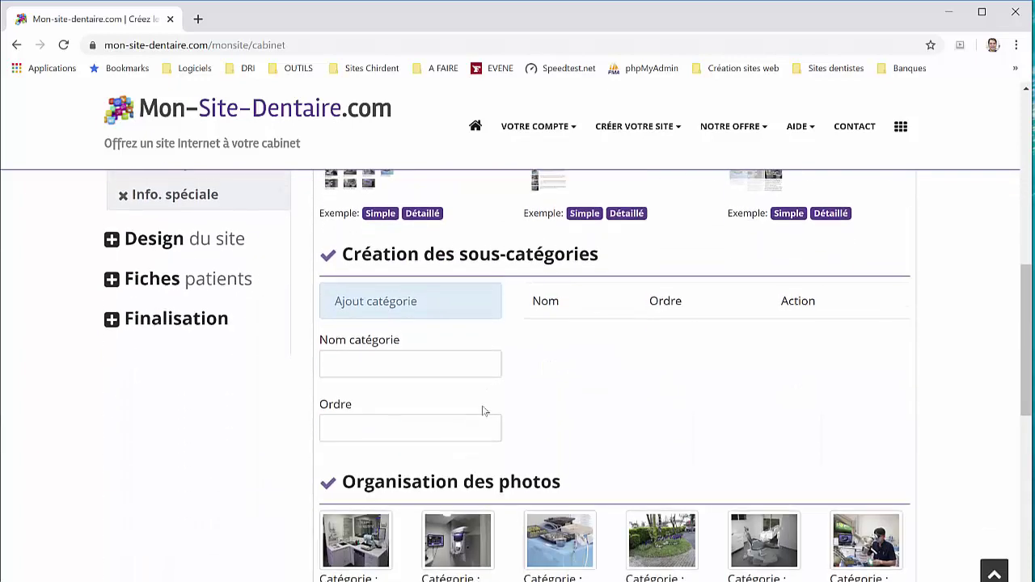
{"action": "scroll", "coordinate": [521, 410], "scroll_direction": "down", "scroll_amount": 2}
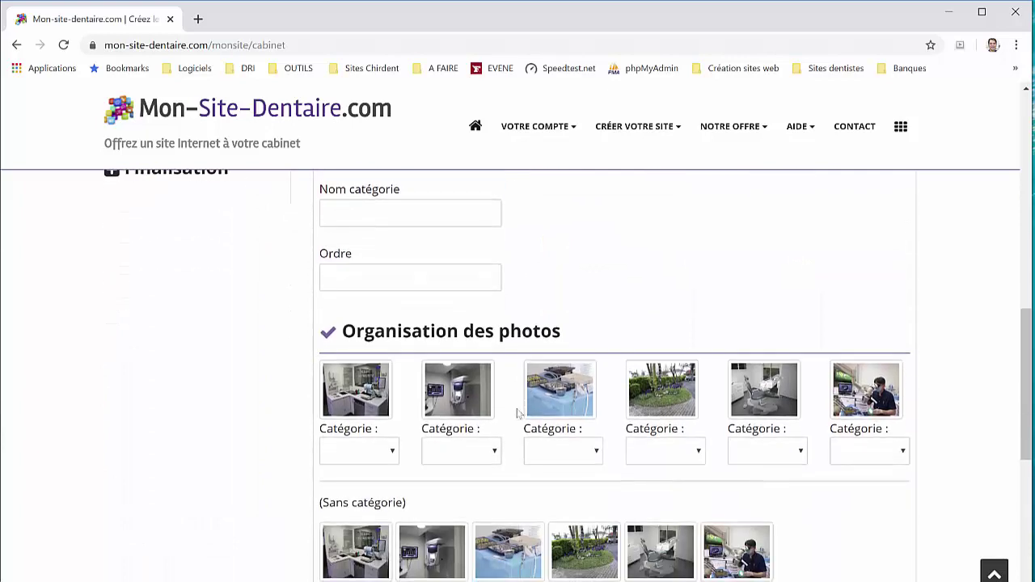
{"action": "left_click", "coordinate": [393, 452]}
{"action": "left_click", "coordinate": [403, 221]}
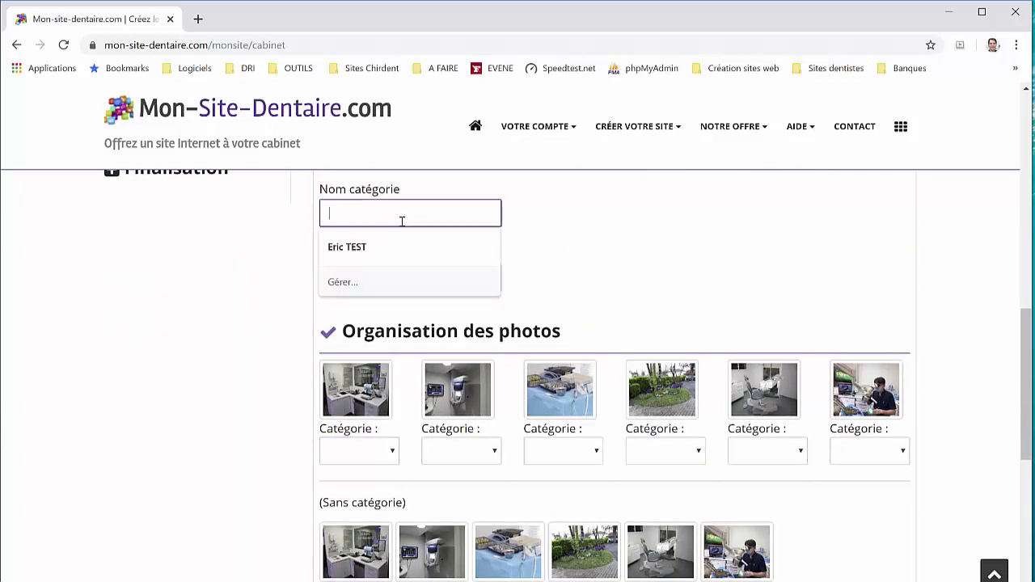
{"action": "left_click", "coordinate": [570, 249]}
Switch the photo display back to Affichage simple
{"action": "scroll", "coordinate": [613, 287], "scroll_direction": "up", "scroll_amount": 4}
{"action": "scroll", "coordinate": [612, 287], "scroll_direction": "up", "scroll_amount": 1}
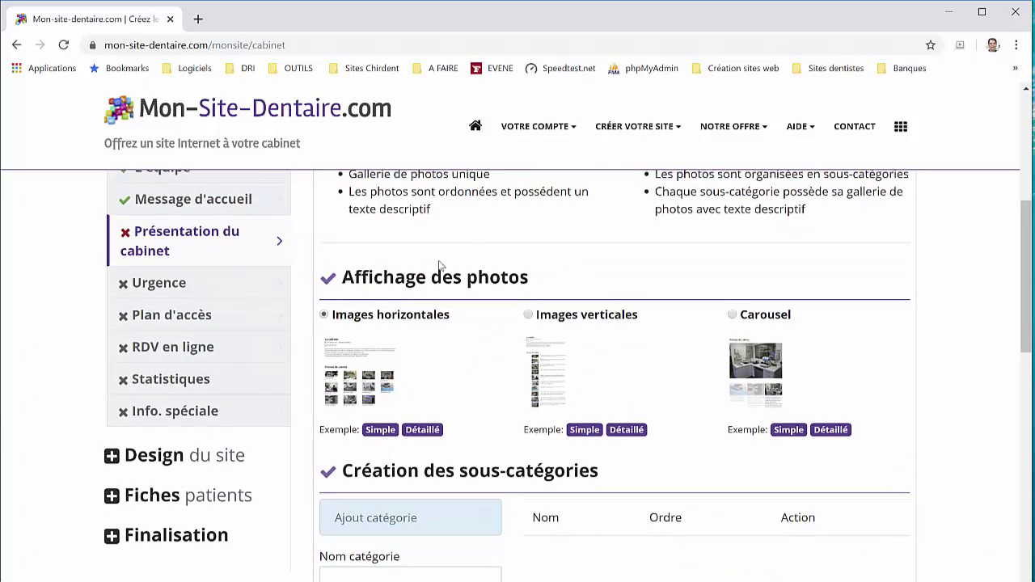
{"action": "scroll", "coordinate": [436, 279], "scroll_direction": "up", "scroll_amount": 1}
{"action": "left_click", "coordinate": [373, 232]}
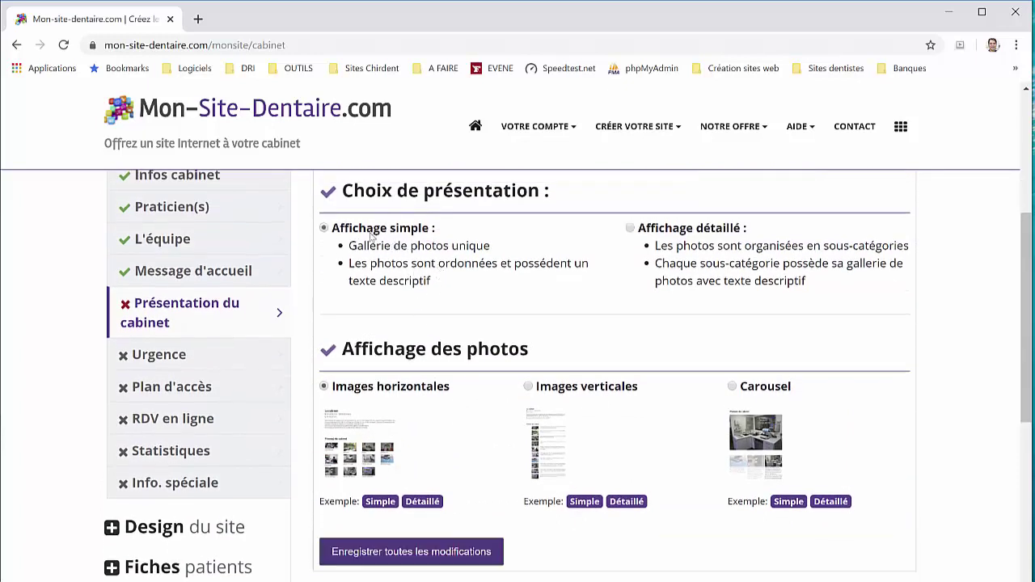
Preview the simple horizontal-images example, close it, and save all modifications
{"action": "left_click", "coordinate": [385, 504]}
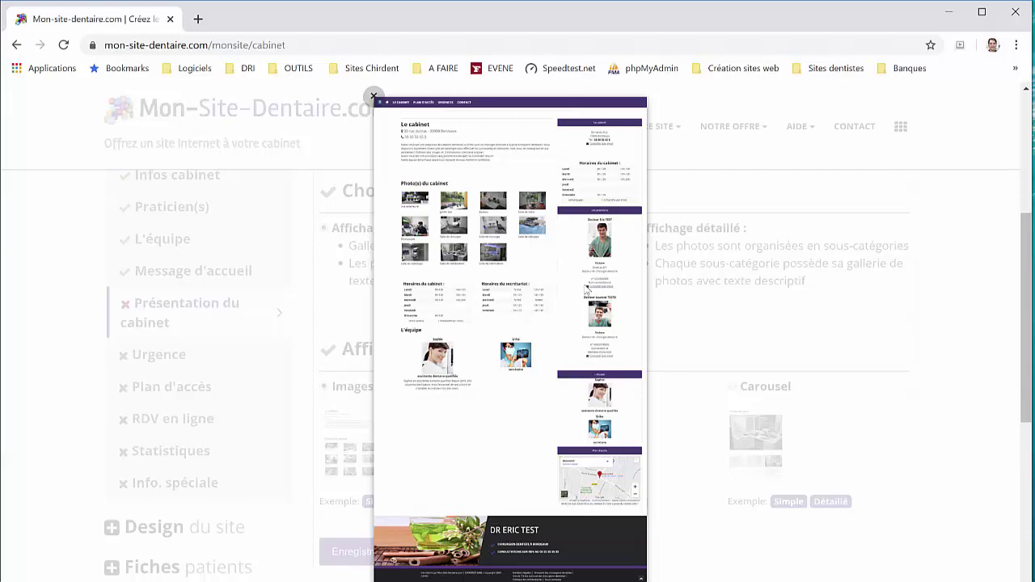
{"action": "left_click", "coordinate": [658, 289]}
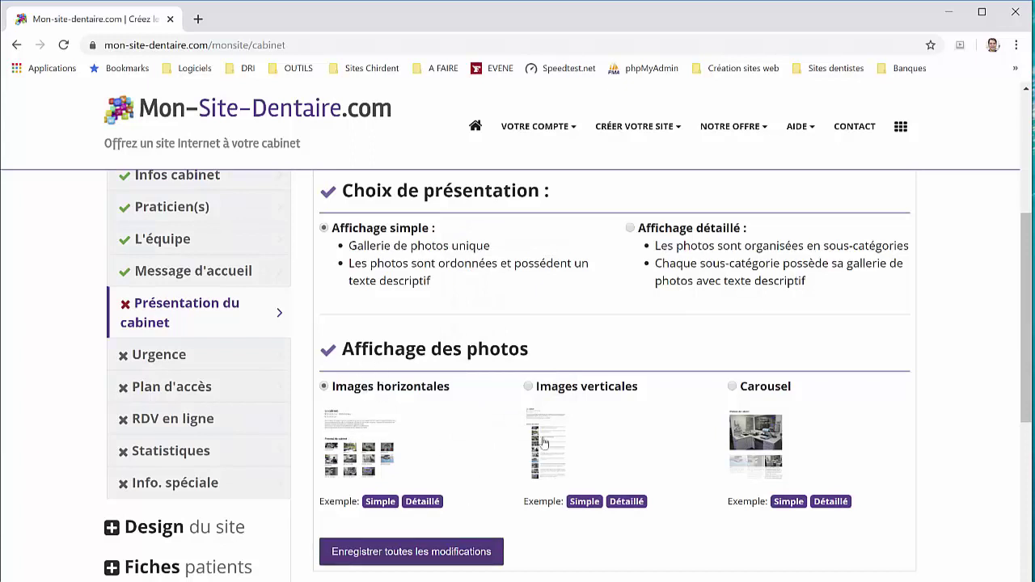
{"action": "left_click", "coordinate": [438, 555]}
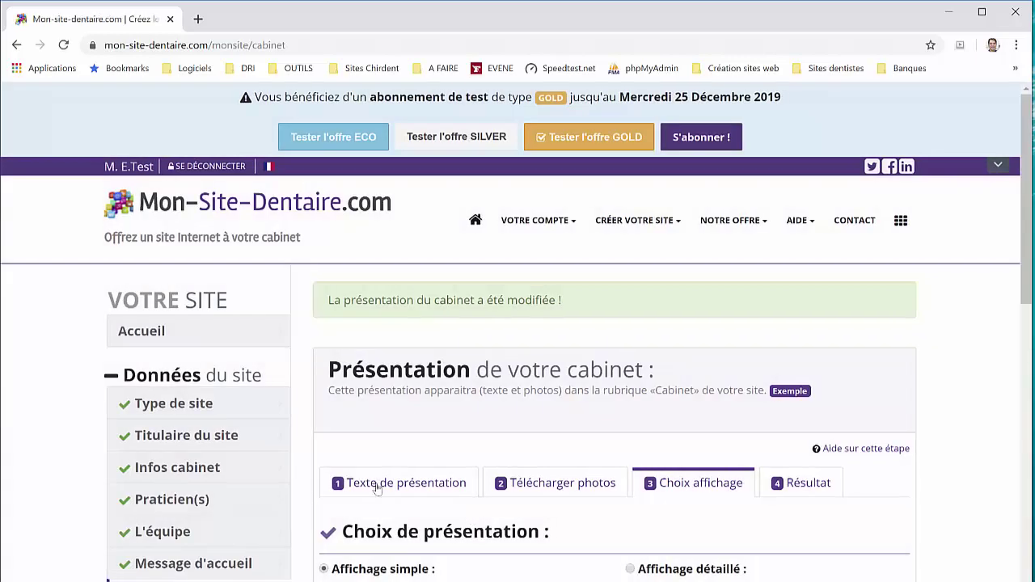
Return to the Texte de présentation tab and save all modifications again
{"action": "scroll", "coordinate": [377, 485], "scroll_direction": "down", "scroll_amount": 2}
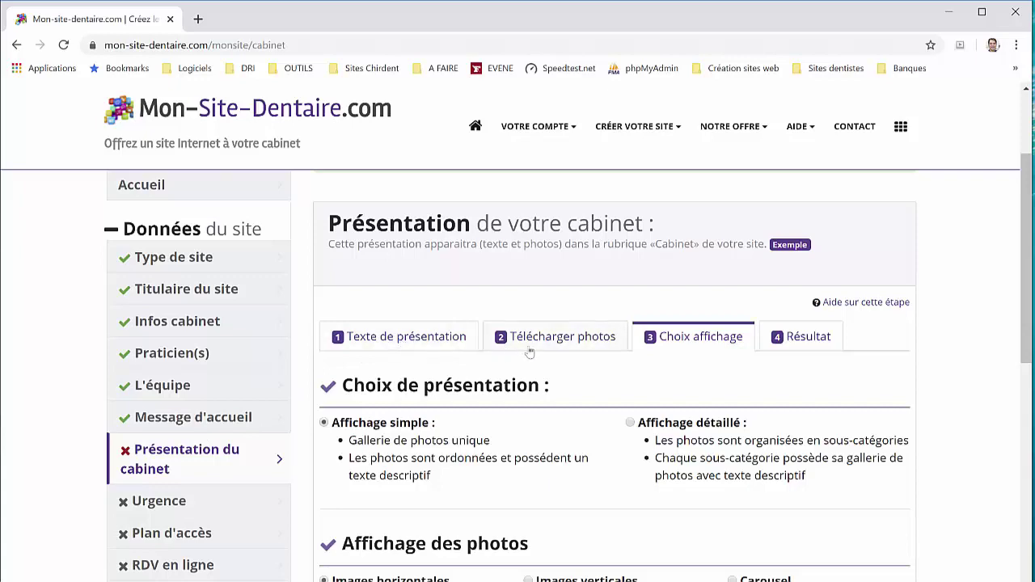
{"action": "left_click", "coordinate": [446, 338]}
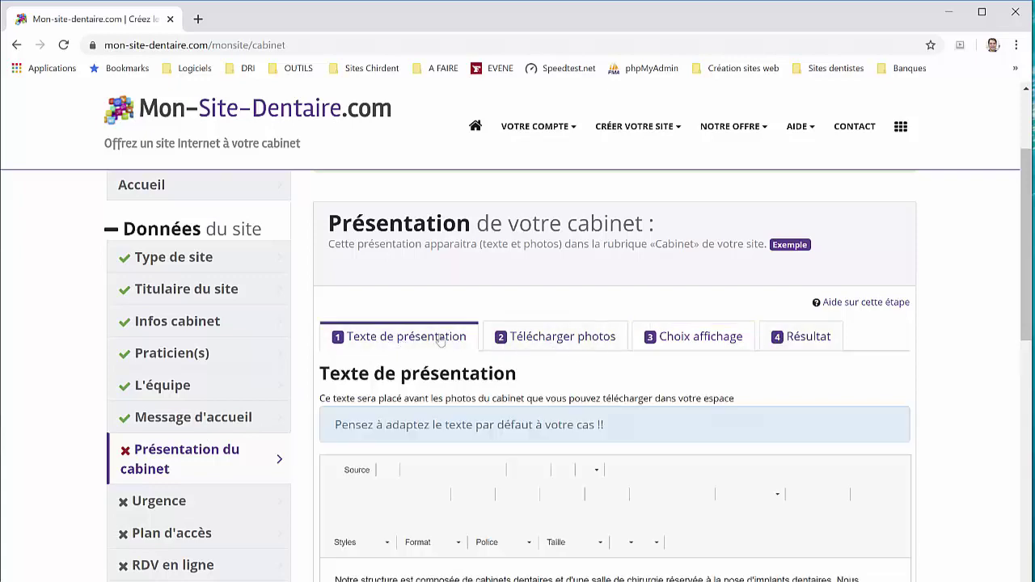
{"action": "scroll", "coordinate": [445, 452], "scroll_direction": "down", "scroll_amount": 6}
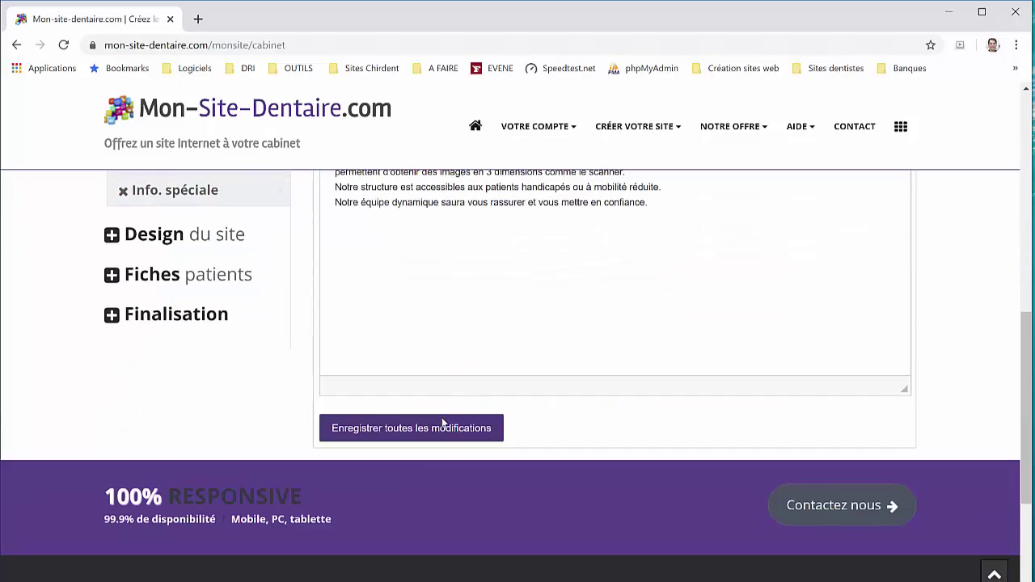
{"action": "left_click", "coordinate": [442, 421]}
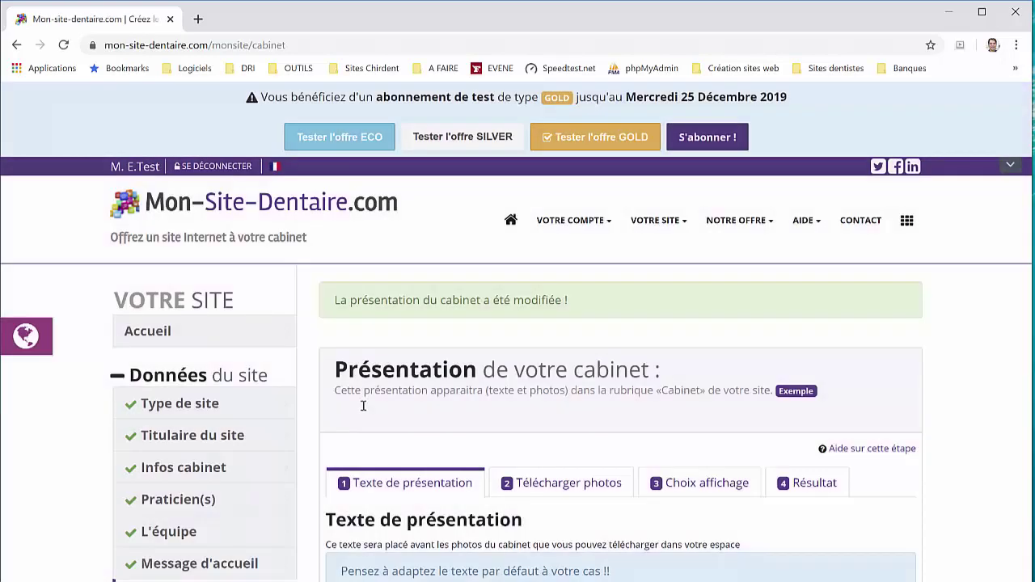
{"action": "scroll", "coordinate": [188, 467], "scroll_direction": "down", "scroll_amount": 2}
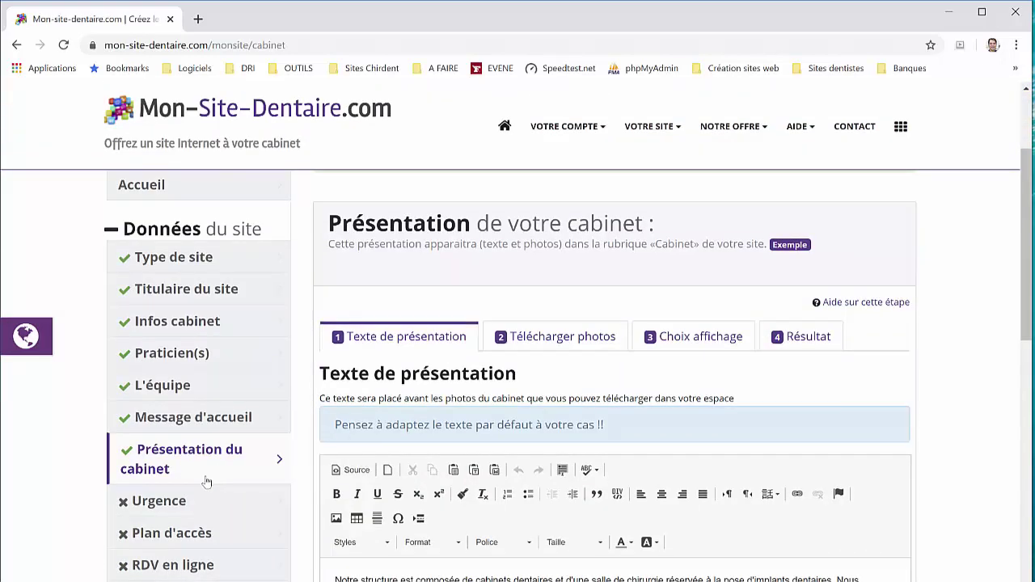
{"action": "scroll", "coordinate": [207, 482], "scroll_direction": "down", "scroll_amount": 2}
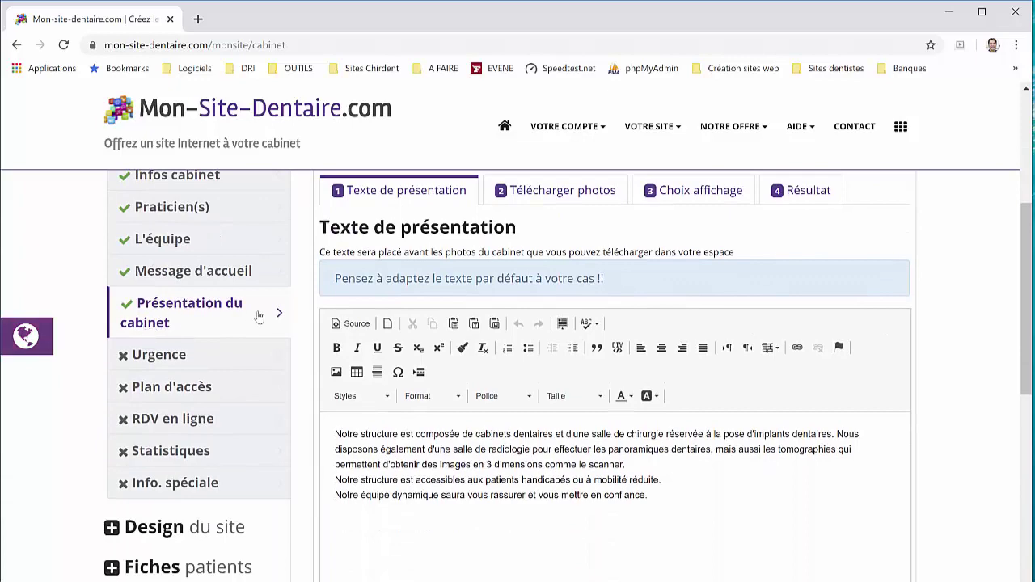
Open the Urgence section and save its emergency text
{"action": "left_click", "coordinate": [204, 356]}
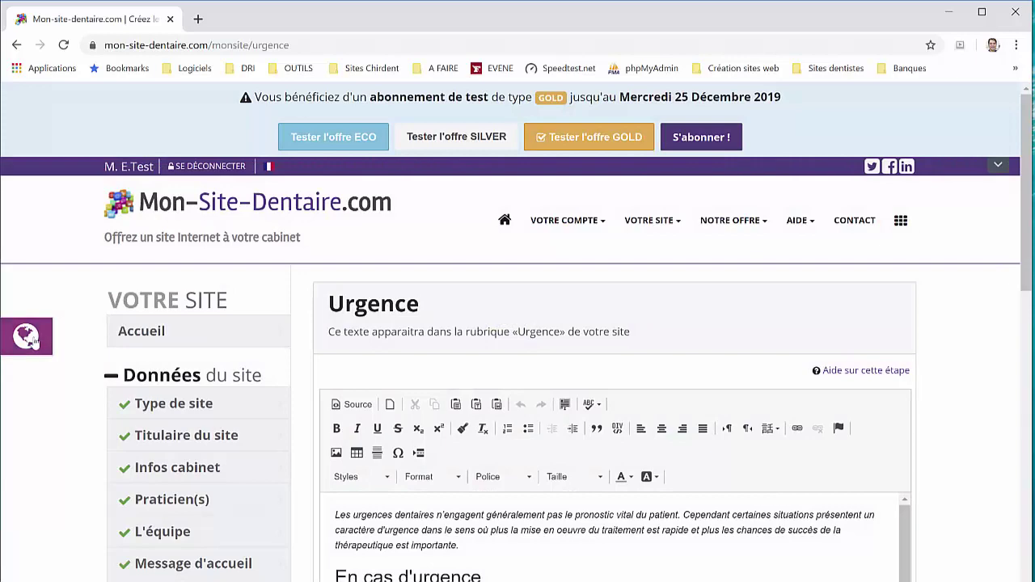
{"action": "scroll", "coordinate": [563, 515], "scroll_direction": "down", "scroll_amount": 5}
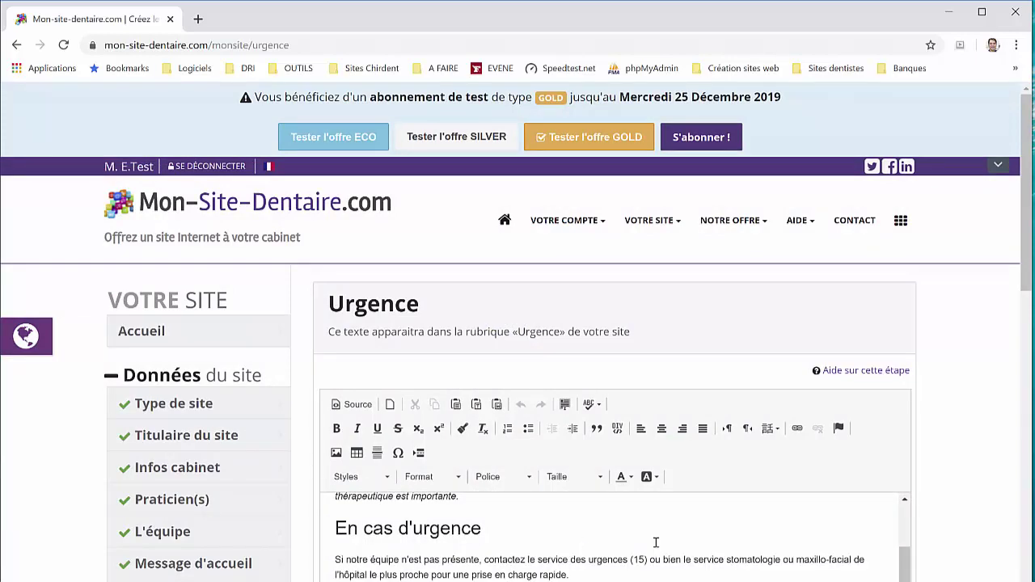
{"action": "scroll", "coordinate": [580, 472], "scroll_direction": "down", "scroll_amount": 2}
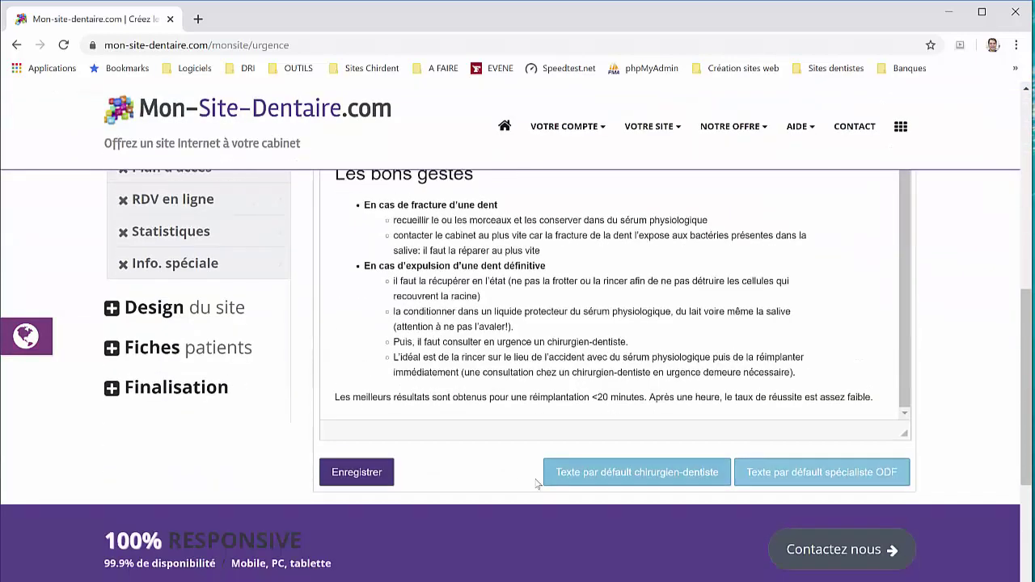
{"action": "left_click", "coordinate": [381, 477]}
{"action": "left_click", "coordinate": [368, 480]}
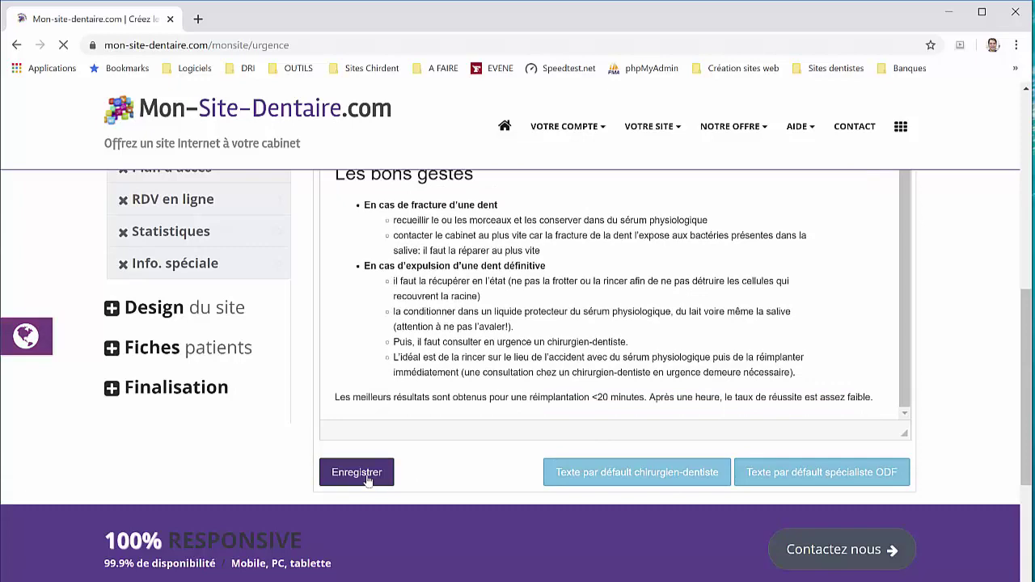
Show Plan d'accès's Google Map embedding instructions and follow the maps.google.com link
{"action": "scroll", "coordinate": [227, 455], "scroll_direction": "down", "scroll_amount": 5}
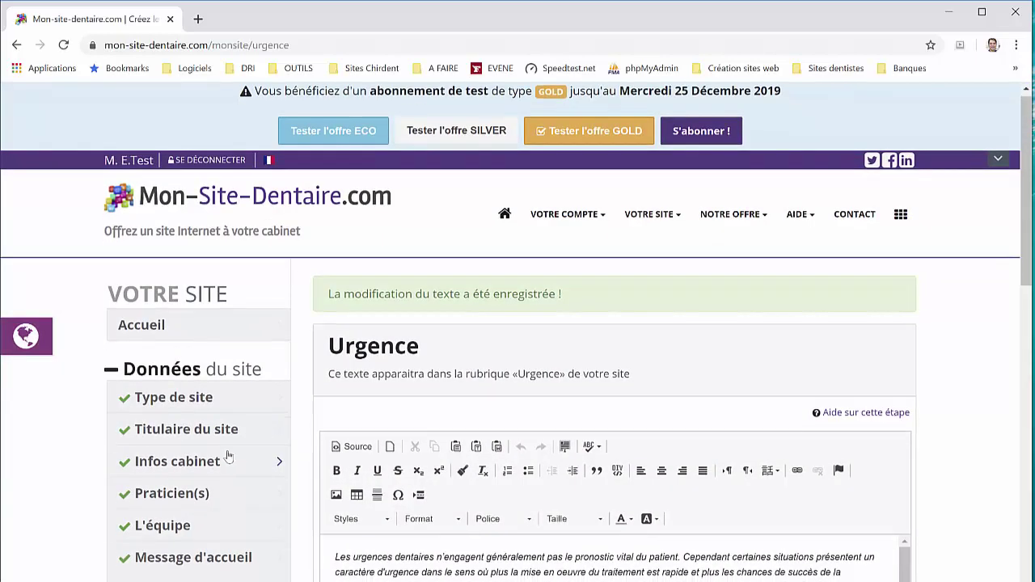
{"action": "scroll", "coordinate": [229, 436], "scroll_direction": "down", "scroll_amount": 1}
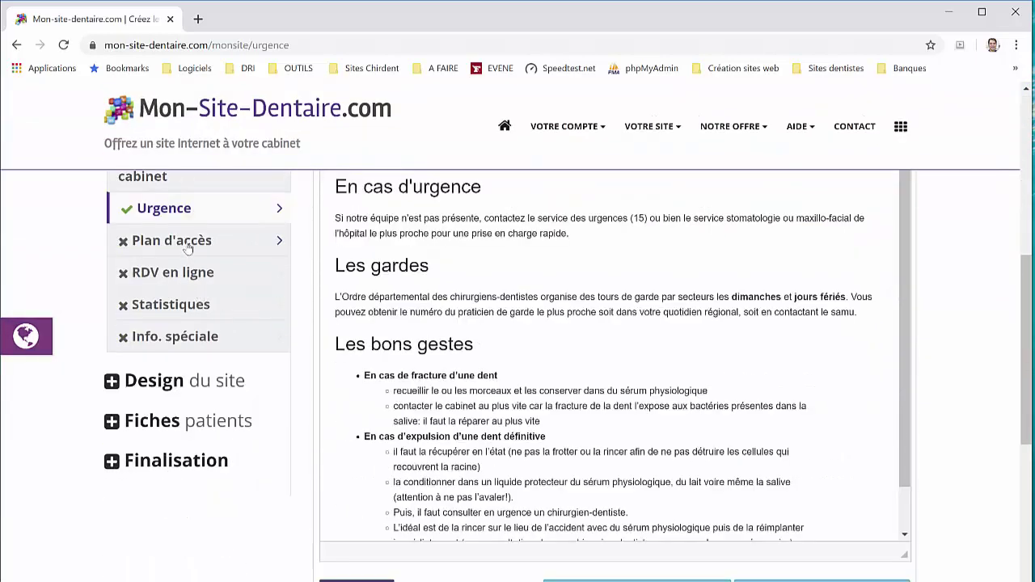
{"action": "left_click", "coordinate": [190, 247]}
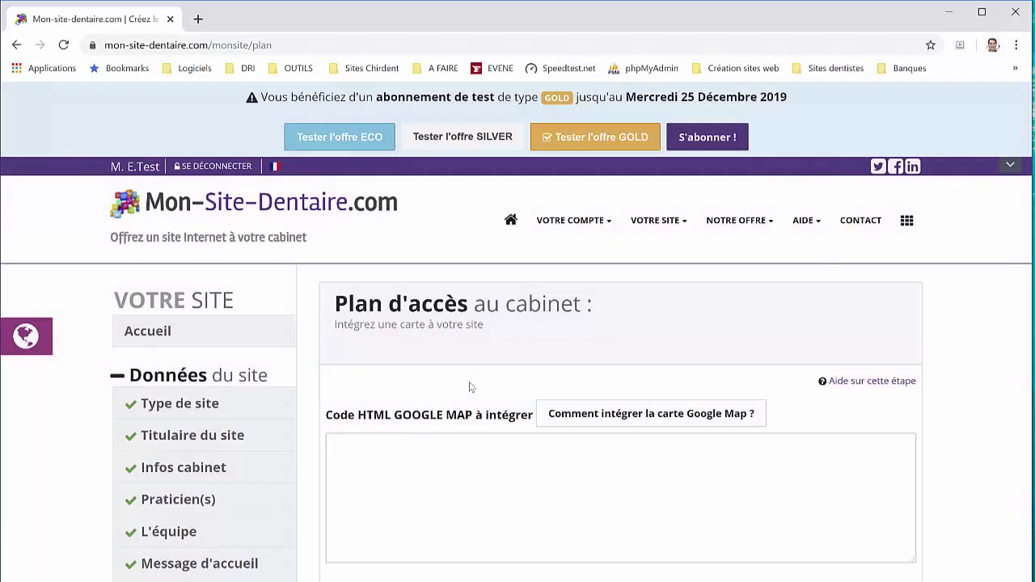
{"action": "scroll", "coordinate": [472, 383], "scroll_direction": "down", "scroll_amount": 1}
{"action": "scroll", "coordinate": [471, 381], "scroll_direction": "down", "scroll_amount": 2}
{"action": "left_click", "coordinate": [571, 270]}
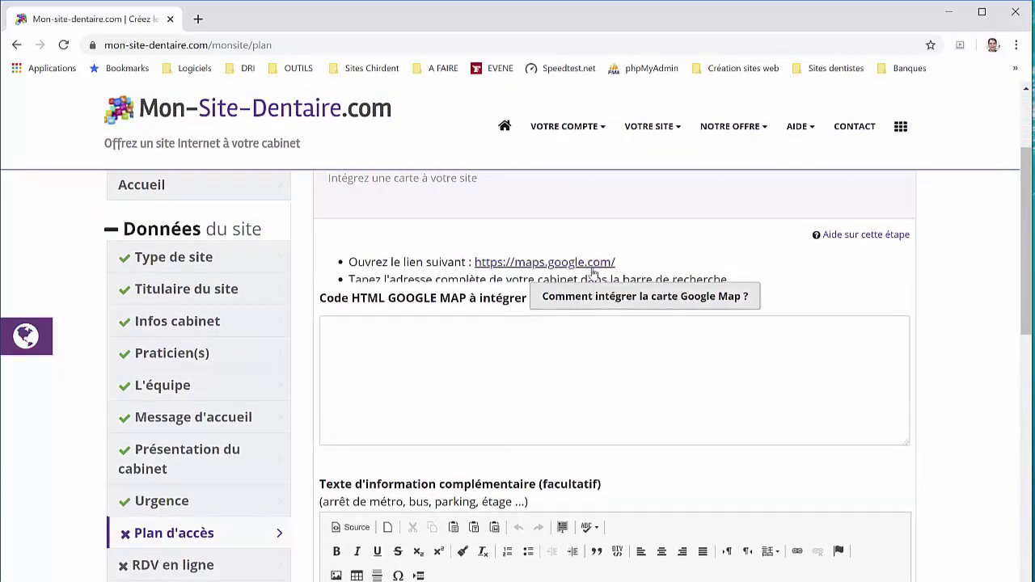
{"action": "left_click", "coordinate": [529, 263]}
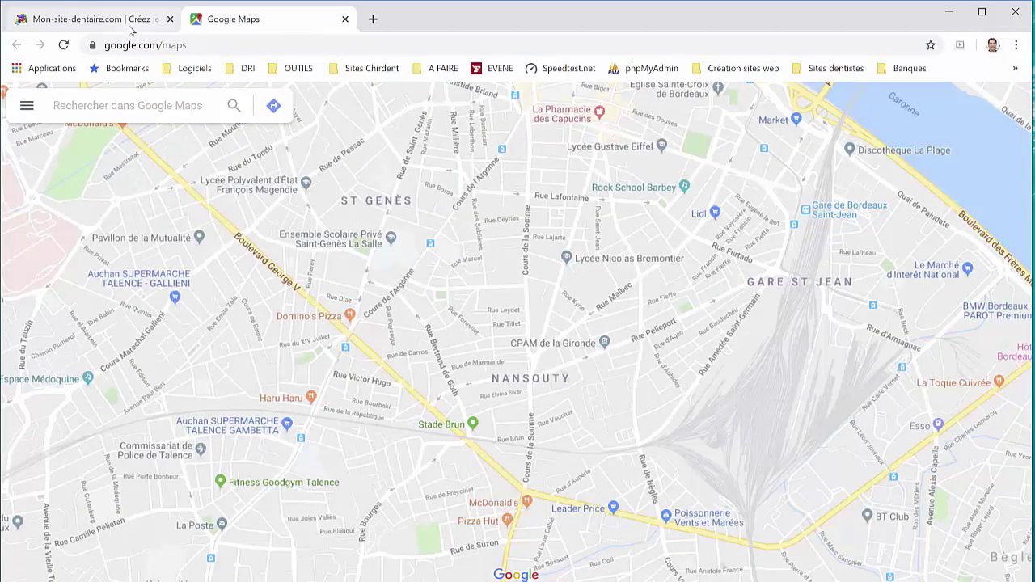
Search Google Maps for the practice's saved Travail address and open its Partager options
{"action": "left_click", "coordinate": [132, 19]}
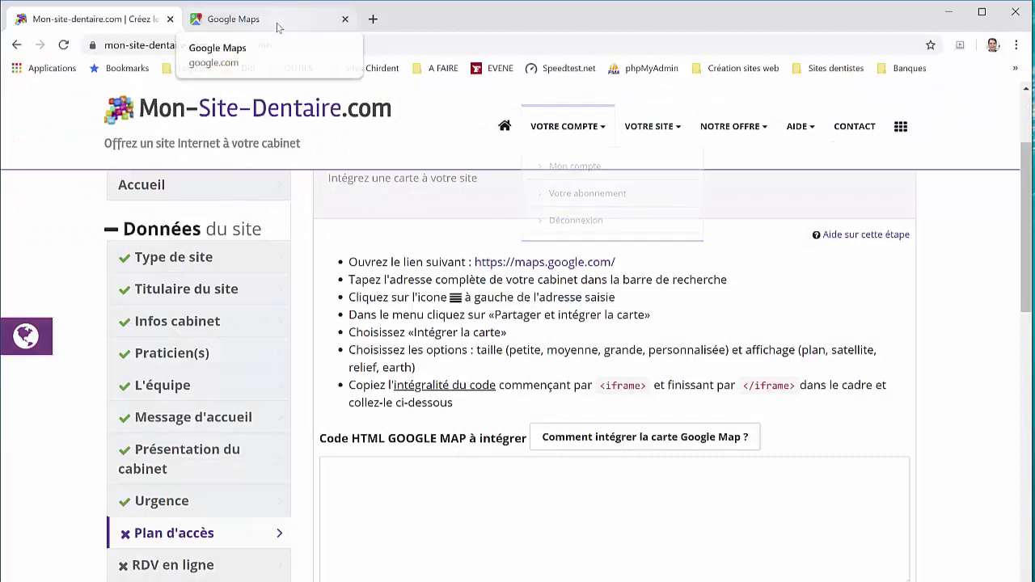
{"action": "left_click", "coordinate": [242, 19]}
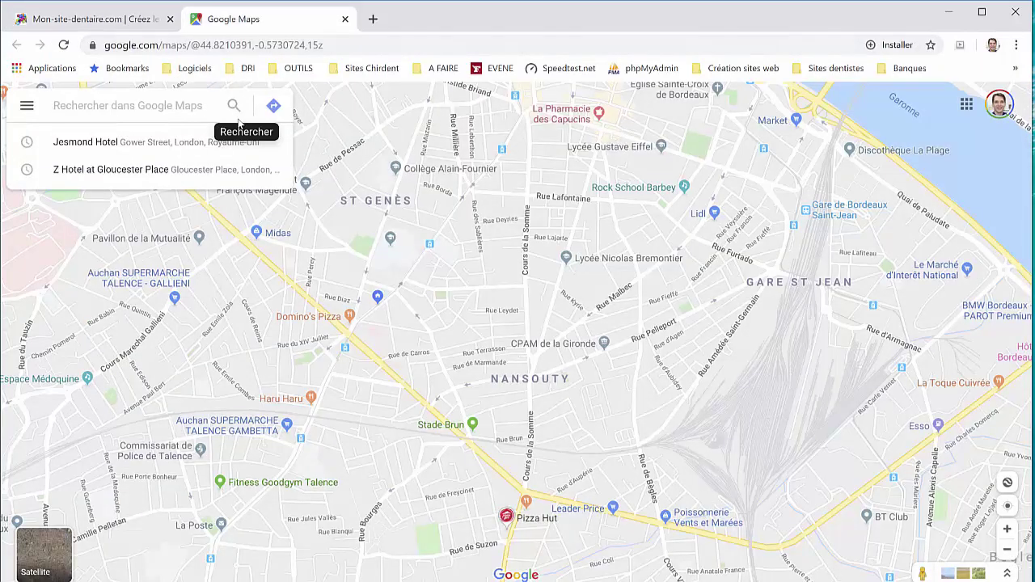
{"action": "type", "text": "7"}
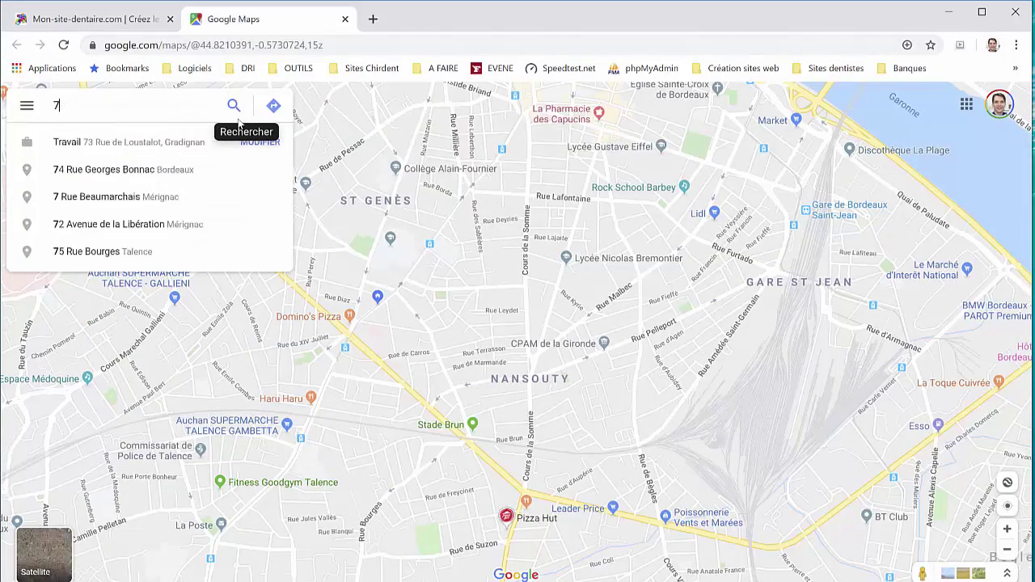
{"action": "type", "text": "3"}
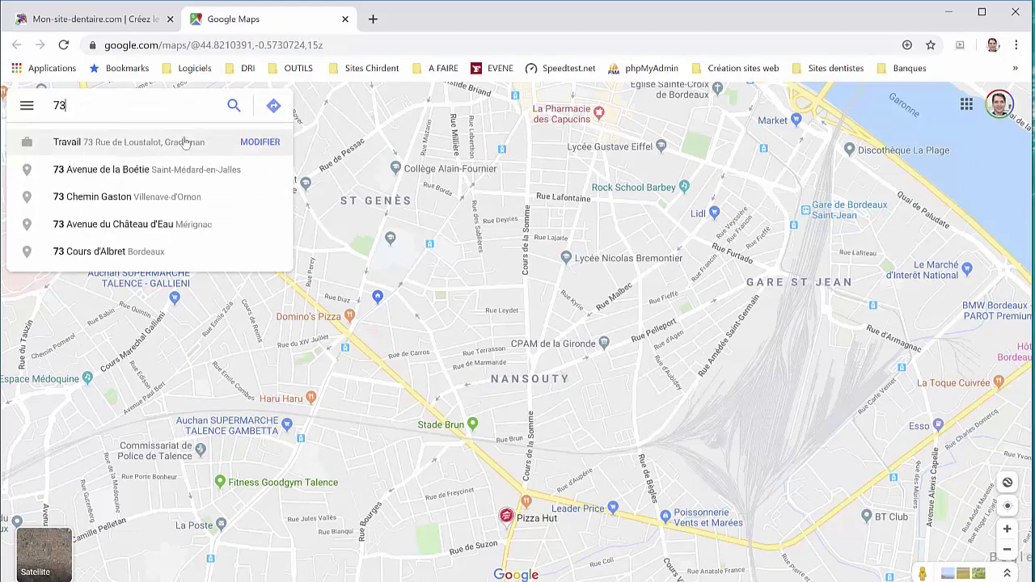
{"action": "left_click", "coordinate": [179, 143]}
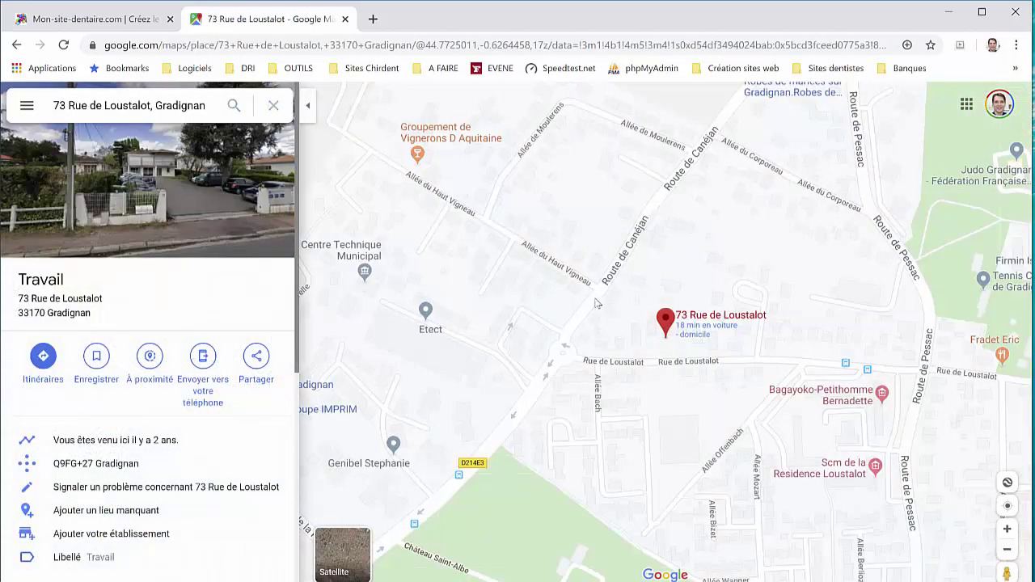
{"action": "left_click", "coordinate": [27, 105]}
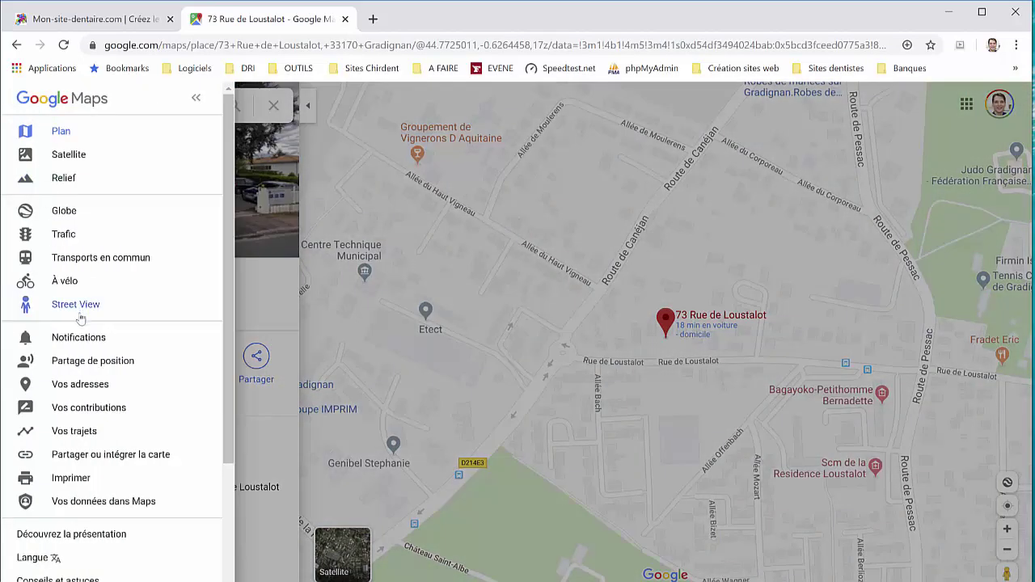
{"action": "key", "text": "Escape"}
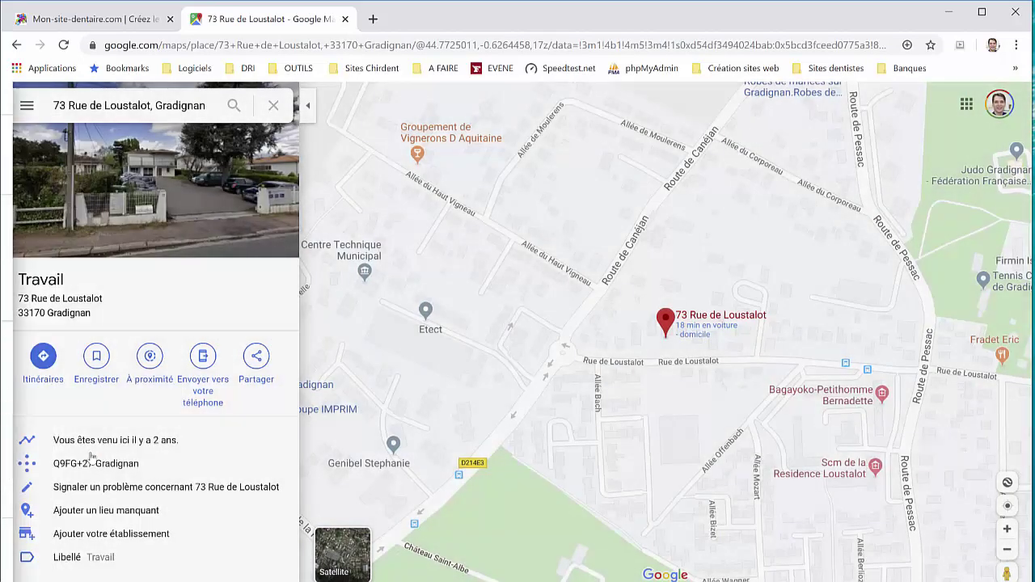
{"action": "left_click", "coordinate": [255, 356]}
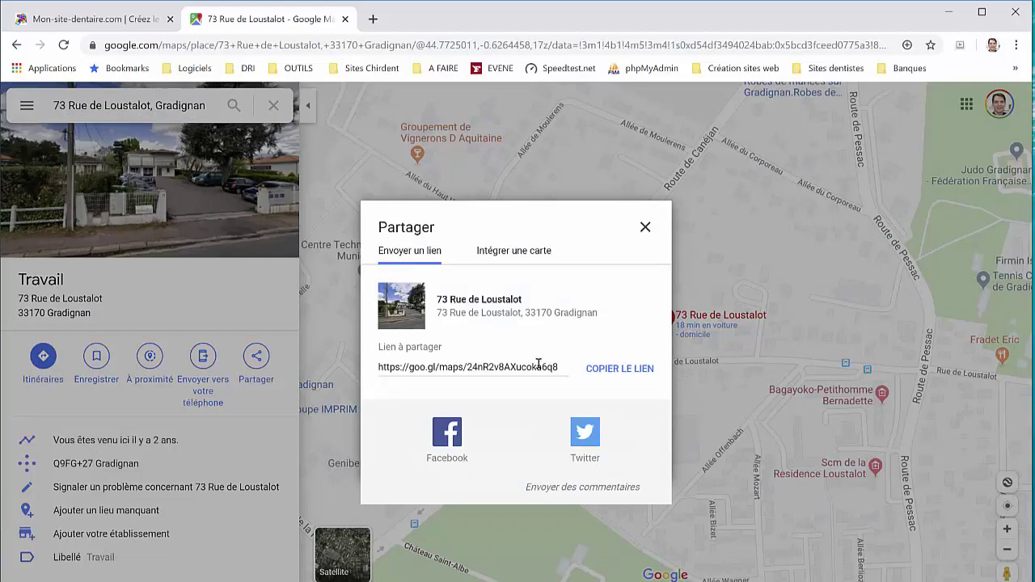
Copy the place link, then the Intégrer une carte HTML code, and return to the site
{"action": "left_click", "coordinate": [596, 370]}
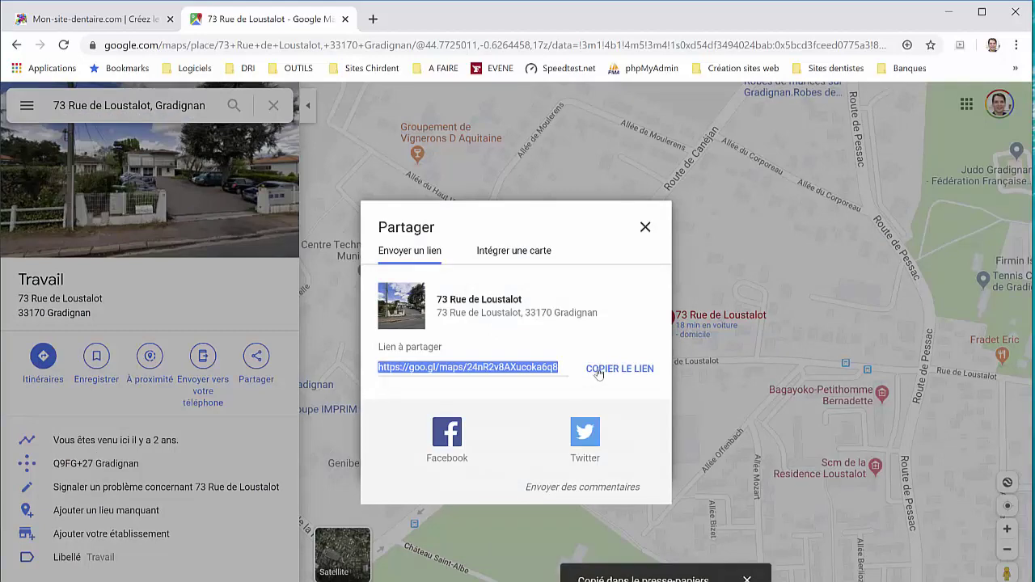
{"action": "left_click", "coordinate": [520, 251]}
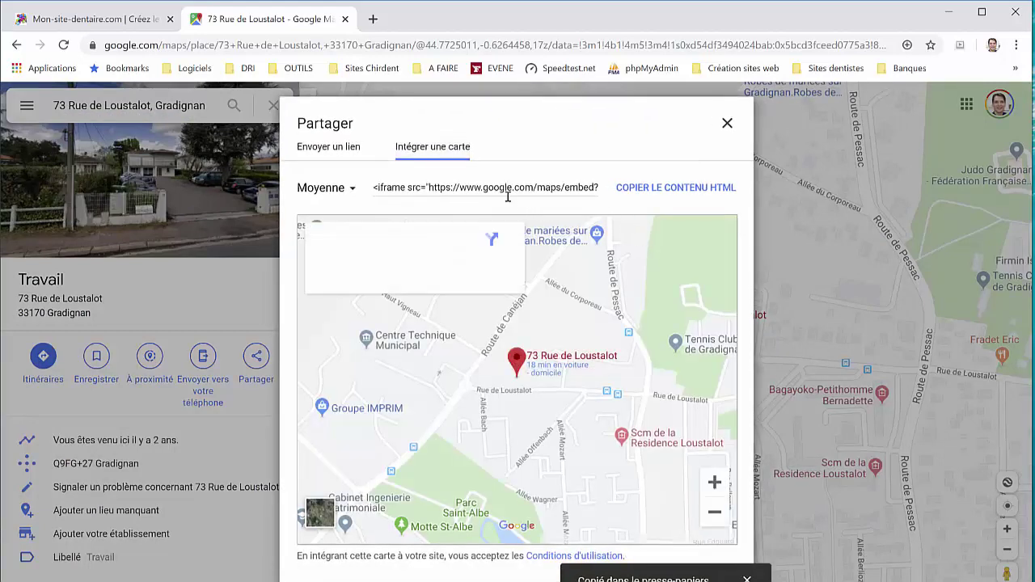
{"action": "left_click", "coordinate": [653, 194]}
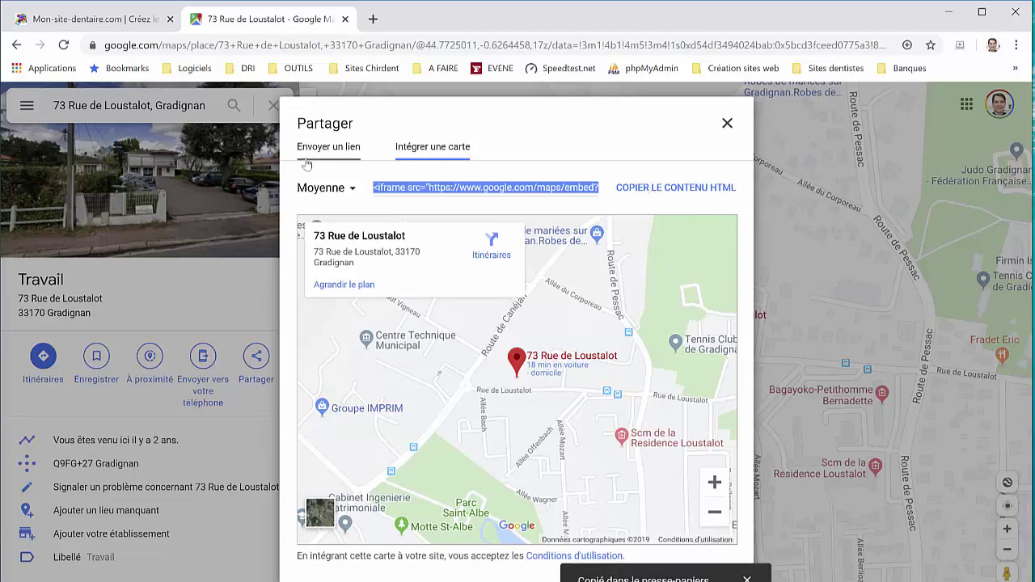
{"action": "left_click", "coordinate": [113, 19]}
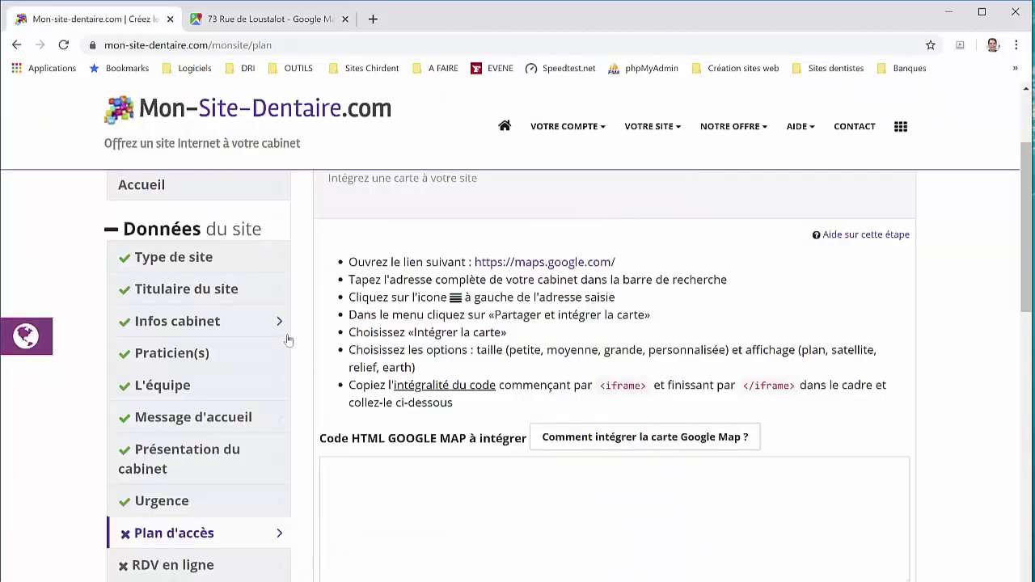
Paste the copied Google Map embed code into the access plan and save it
{"action": "left_click", "coordinate": [455, 495]}
{"action": "key", "text": "ctrl+v"}
{"action": "scroll", "coordinate": [465, 482], "scroll_direction": "down", "scroll_amount": 5}
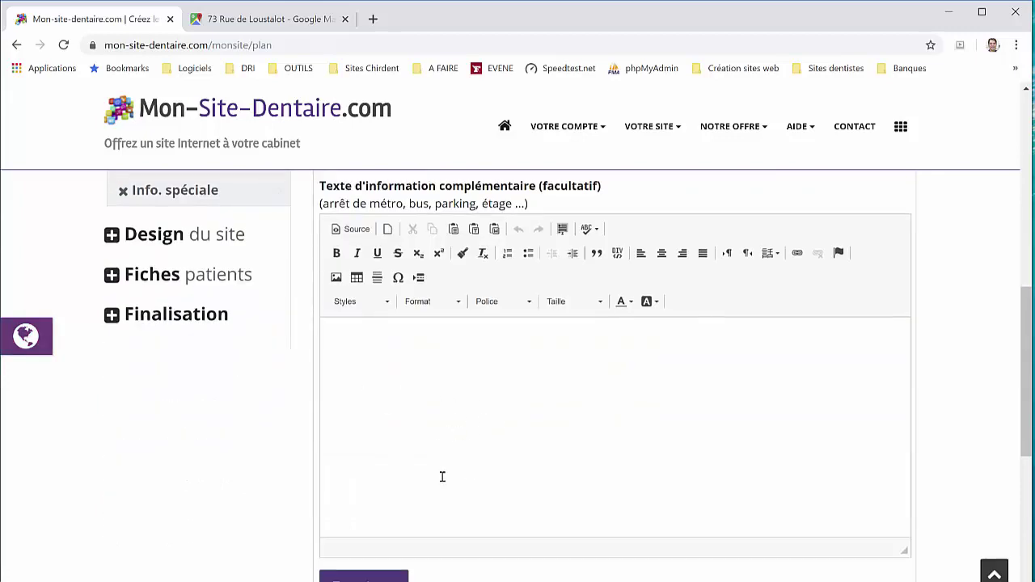
{"action": "left_click", "coordinate": [364, 577]}
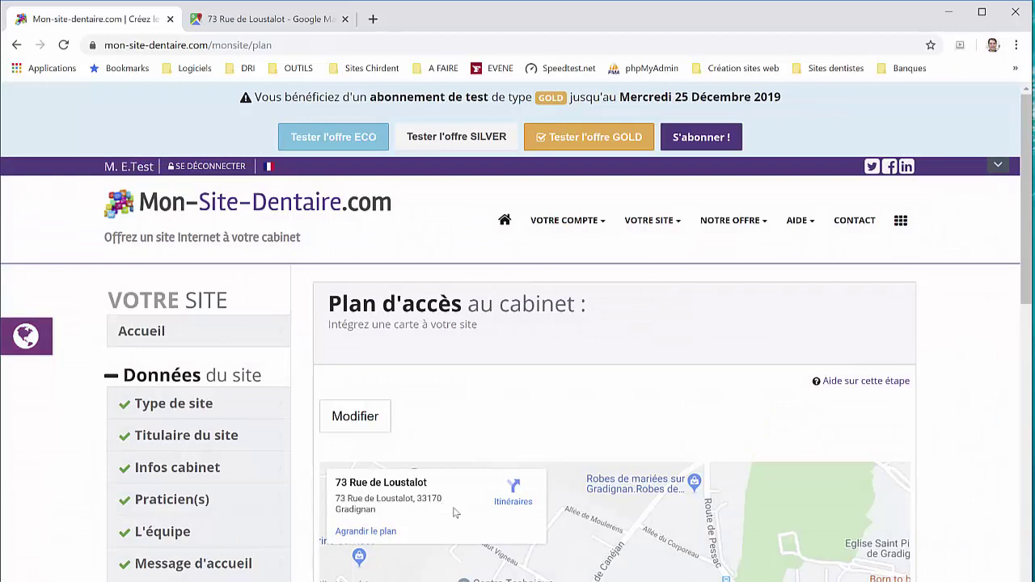
Open the demo site preview from Votre site démo
{"action": "scroll", "coordinate": [455, 512], "scroll_direction": "down", "scroll_amount": 4}
{"action": "scroll", "coordinate": [285, 319], "scroll_direction": "up", "scroll_amount": 2}
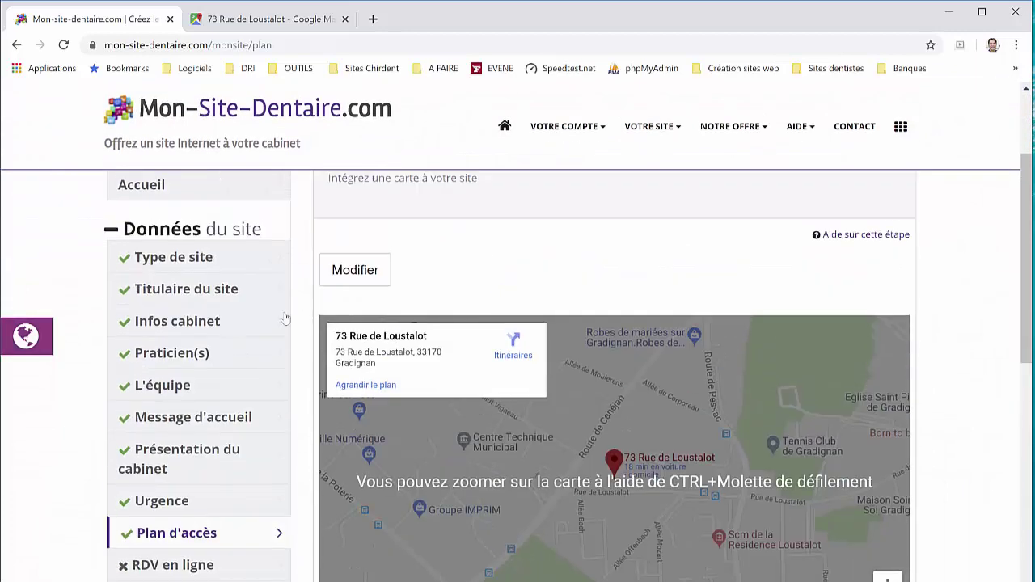
{"action": "scroll", "coordinate": [178, 495], "scroll_direction": "down", "scroll_amount": 2}
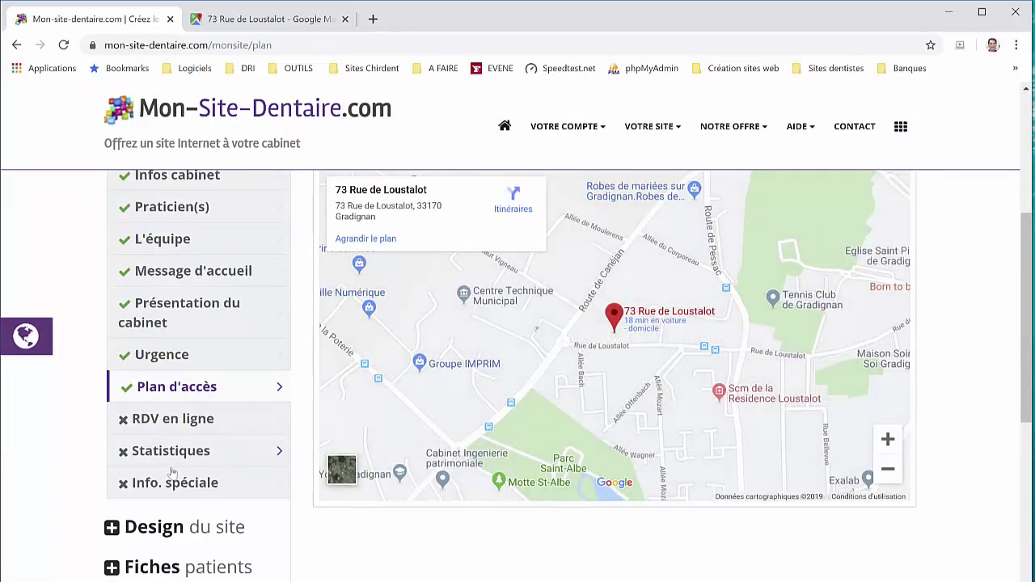
{"action": "left_click", "coordinate": [38, 340]}
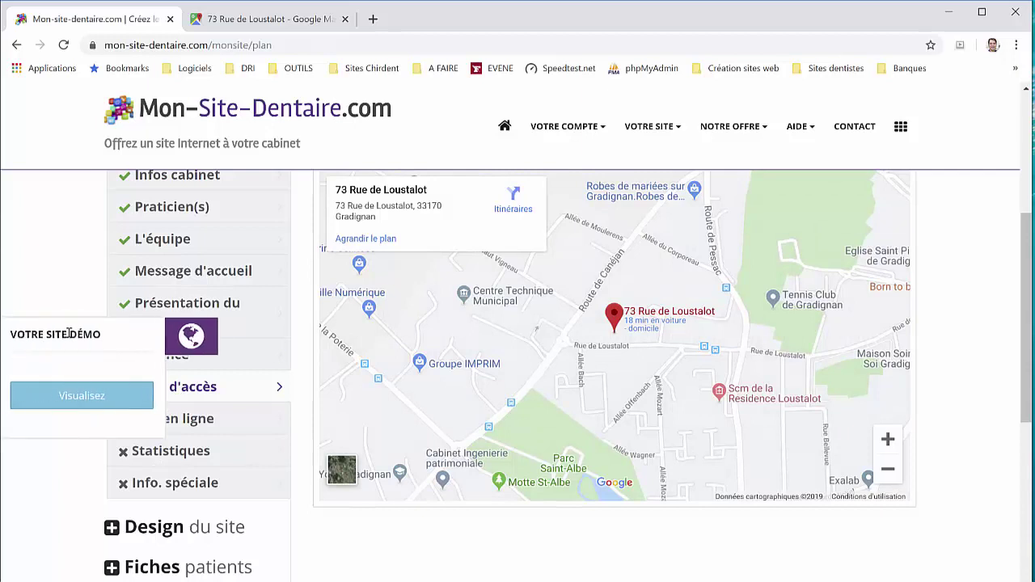
{"action": "left_click", "coordinate": [111, 402]}
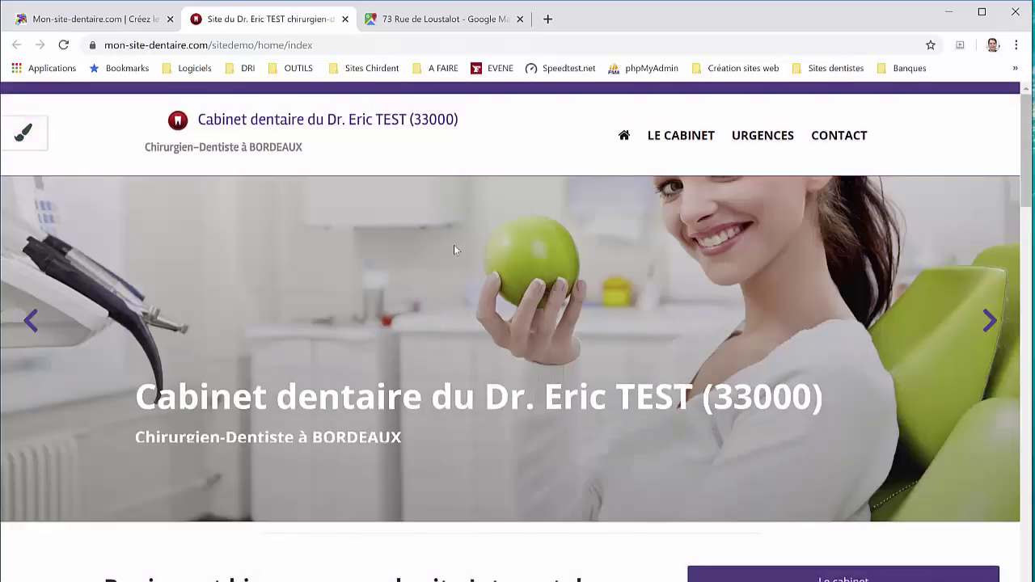
Scroll through the demo site's Chirurgien-Dentiste home page
{"action": "scroll", "coordinate": [463, 251], "scroll_direction": "down", "scroll_amount": 4}
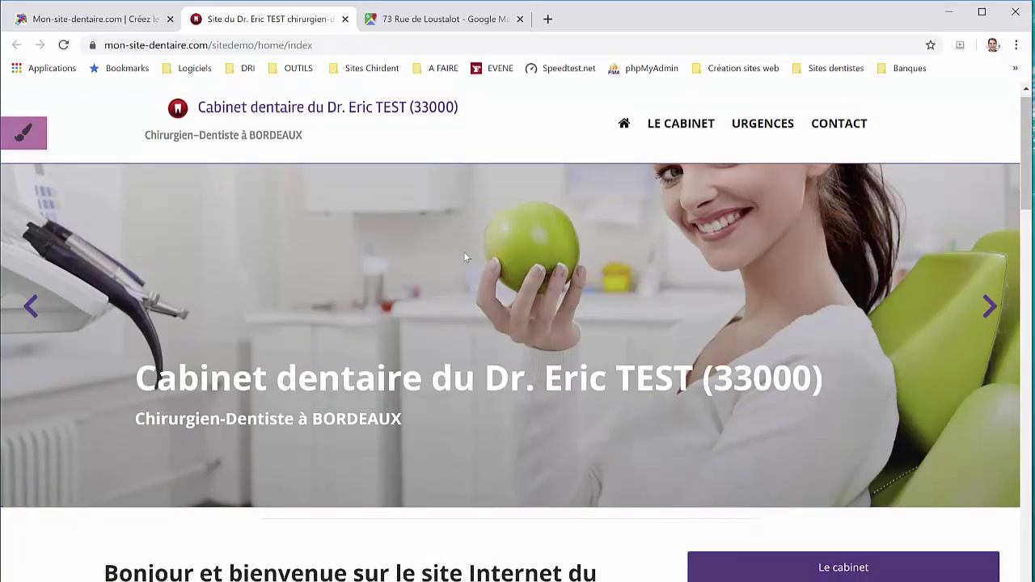
{"action": "scroll", "coordinate": [408, 307], "scroll_direction": "down", "scroll_amount": 2}
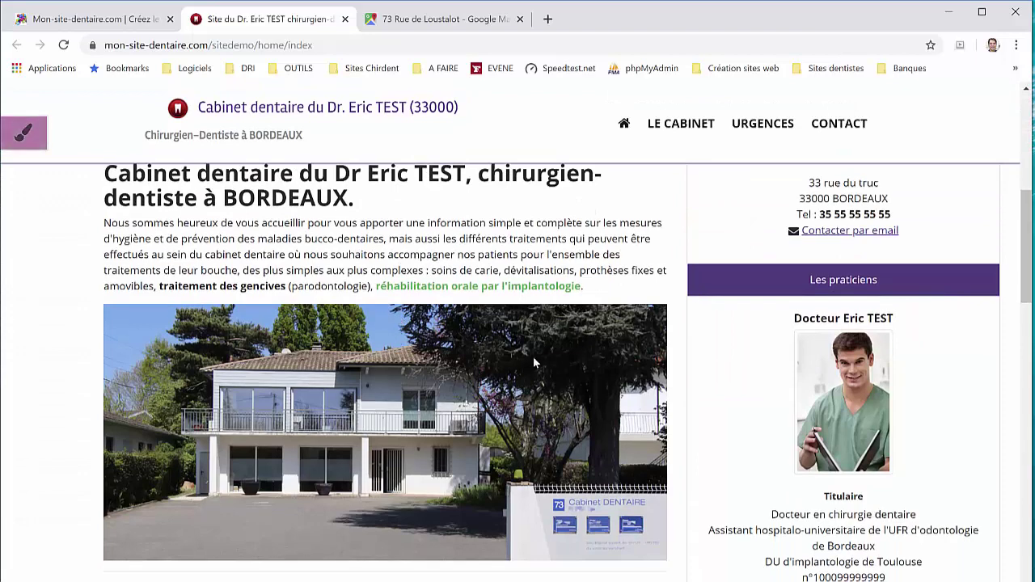
{"action": "scroll", "coordinate": [392, 335], "scroll_direction": "down", "scroll_amount": 4}
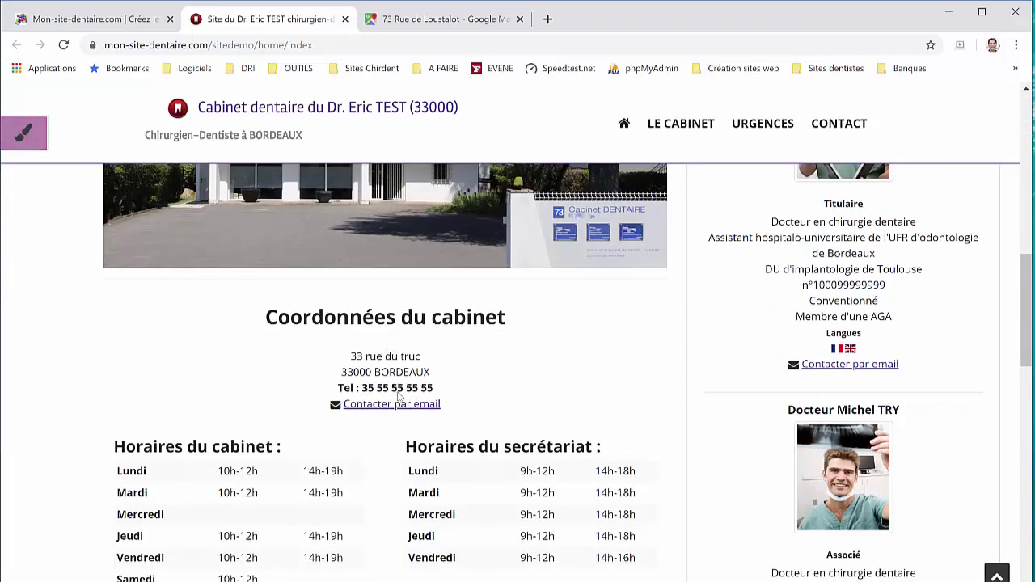
{"action": "scroll", "coordinate": [397, 395], "scroll_direction": "down", "scroll_amount": 2}
{"action": "scroll", "coordinate": [509, 386], "scroll_direction": "down", "scroll_amount": 3}
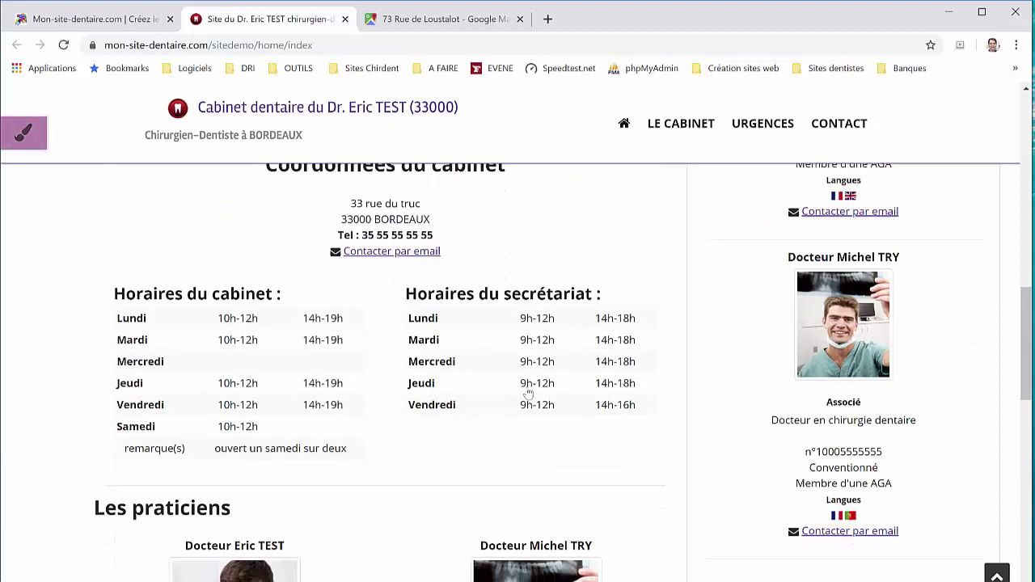
{"action": "scroll", "coordinate": [726, 367], "scroll_direction": "up", "scroll_amount": 6}
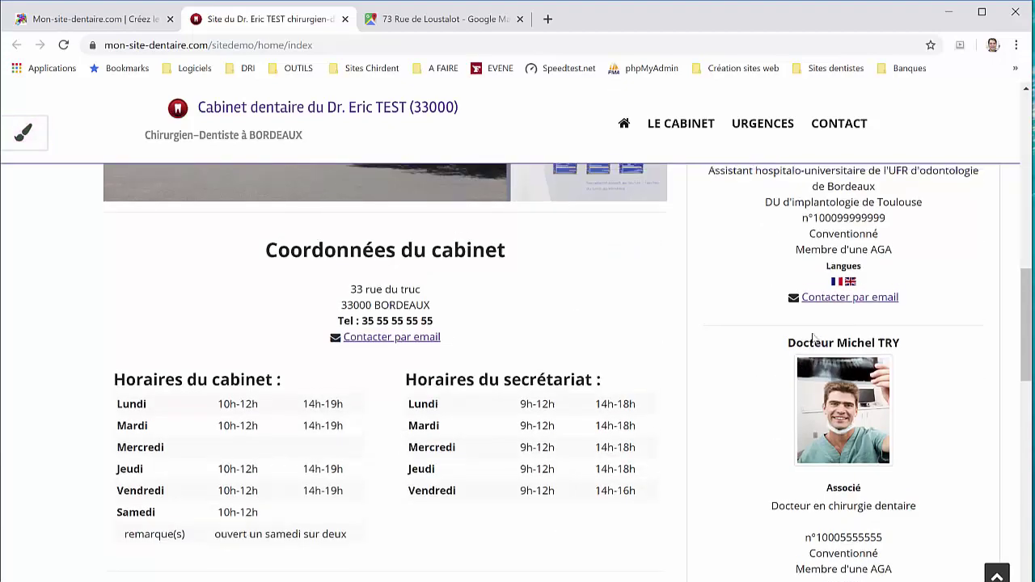
{"action": "scroll", "coordinate": [869, 246], "scroll_direction": "down", "scroll_amount": 7}
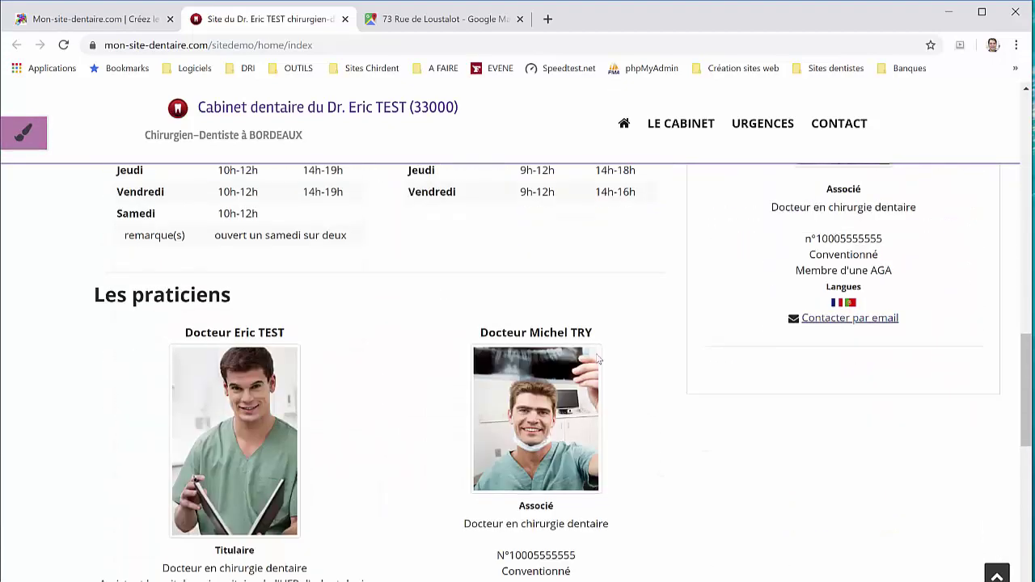
{"action": "scroll", "coordinate": [625, 417], "scroll_direction": "up", "scroll_amount": 3}
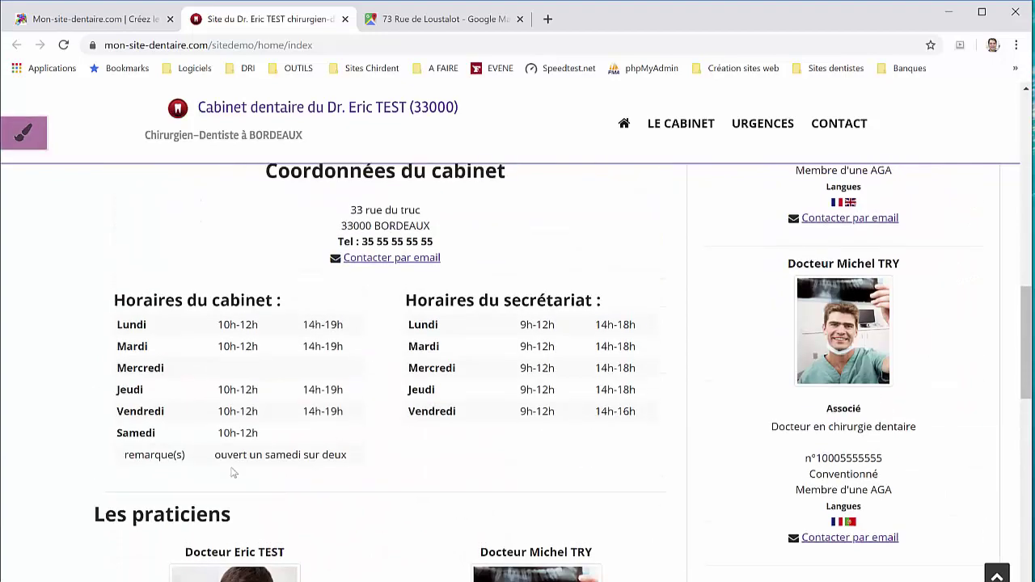
{"action": "scroll", "coordinate": [232, 473], "scroll_direction": "up", "scroll_amount": 9}
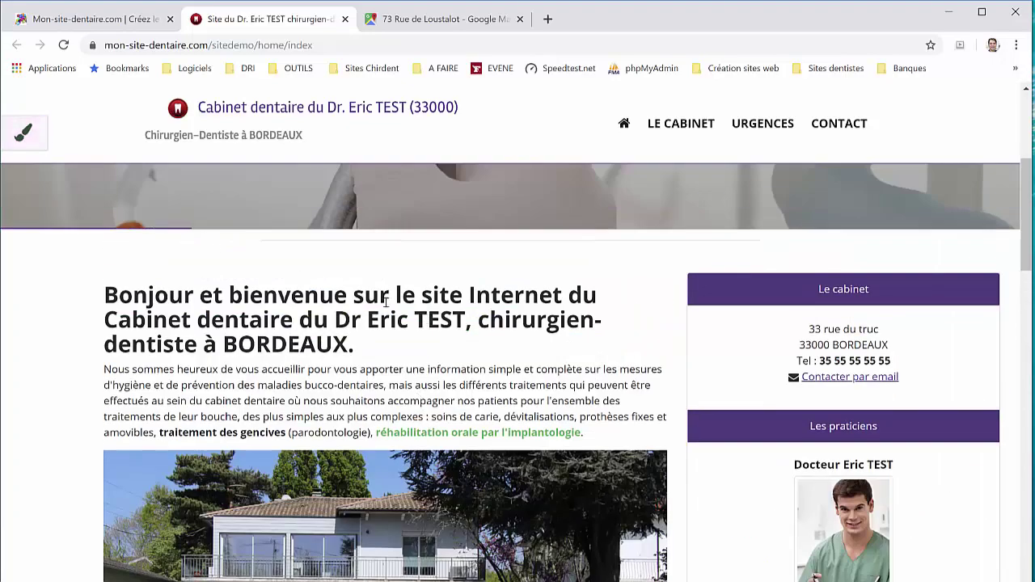
{"action": "scroll", "coordinate": [386, 301], "scroll_direction": "up", "scroll_amount": 3}
Visit the Le cabinet page and enlarge, then close, the sterilisation photo
{"action": "left_click", "coordinate": [693, 126]}
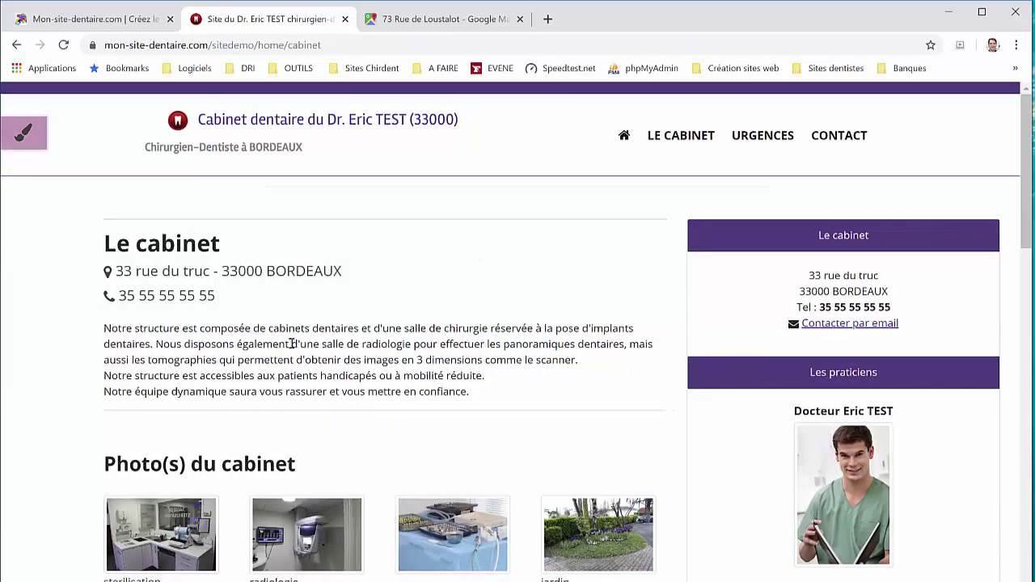
{"action": "scroll", "coordinate": [293, 343], "scroll_direction": "down", "scroll_amount": 3}
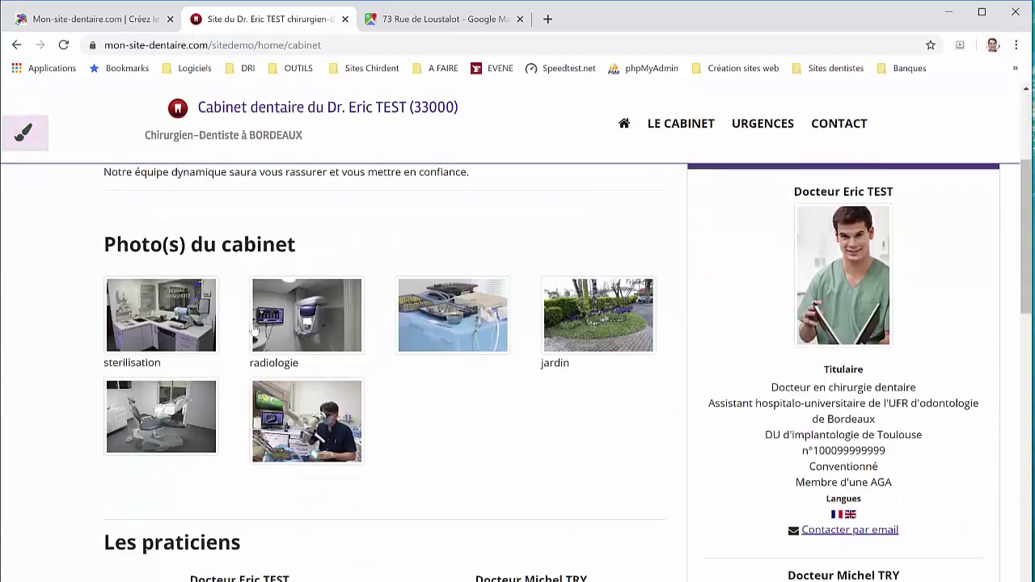
{"action": "left_click", "coordinate": [200, 320]}
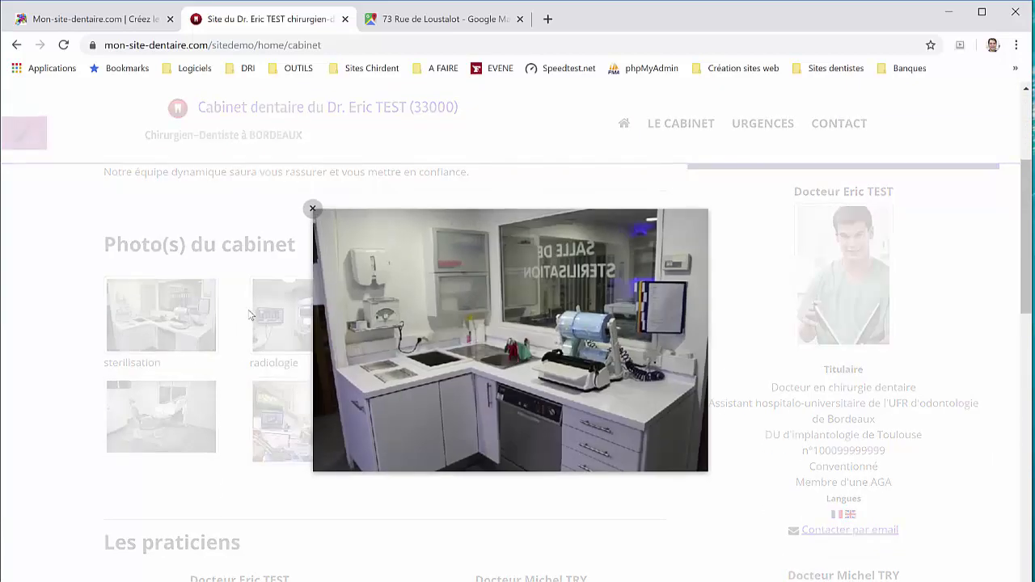
{"action": "left_click", "coordinate": [251, 315]}
{"action": "scroll", "coordinate": [337, 358], "scroll_direction": "down", "scroll_amount": 3}
{"action": "scroll", "coordinate": [335, 354], "scroll_direction": "up", "scroll_amount": 3}
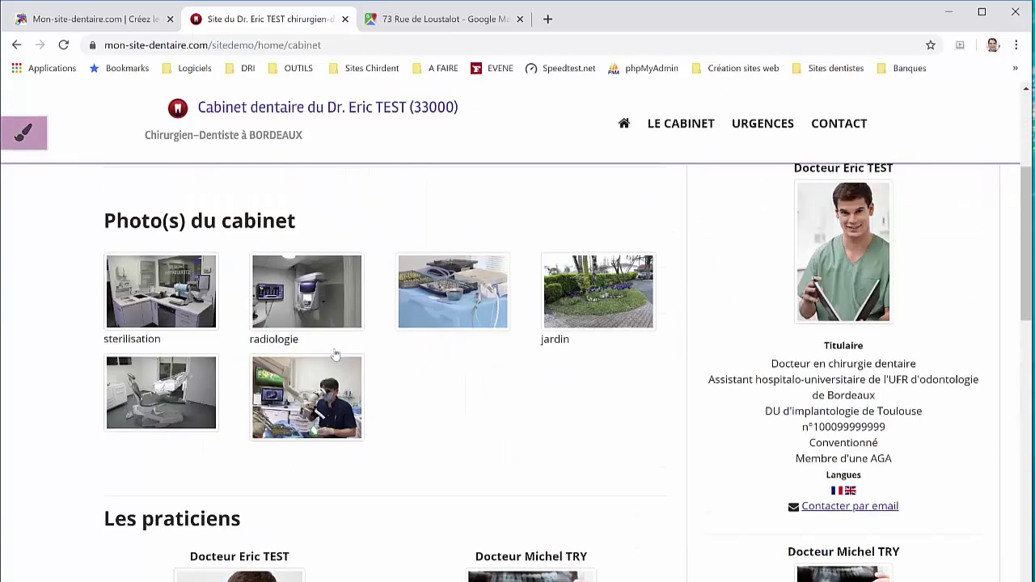
{"action": "scroll", "coordinate": [335, 354], "scroll_direction": "up", "scroll_amount": 3}
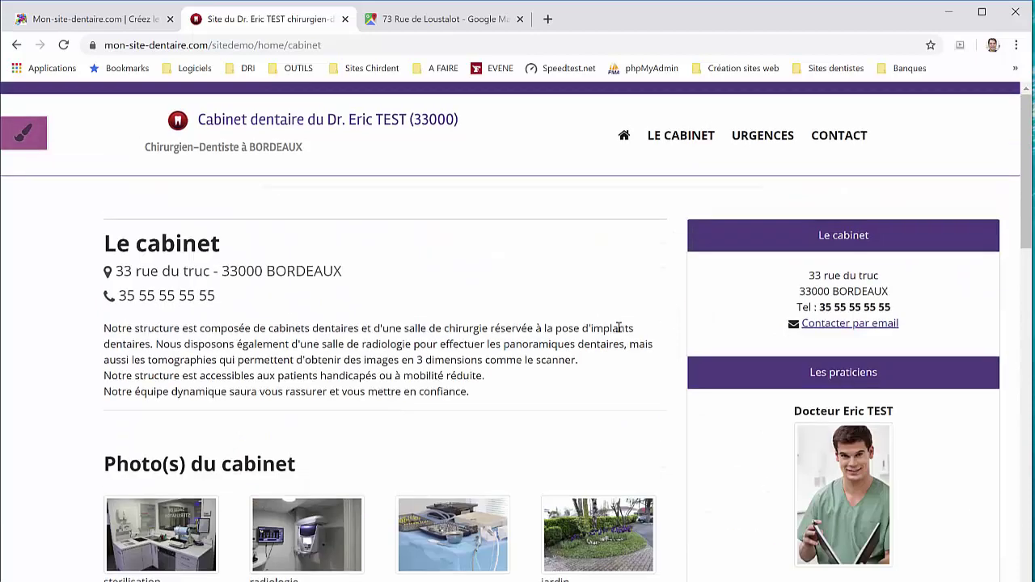
Go to the Urgences page and open the site customisation panel
{"action": "left_click", "coordinate": [764, 137]}
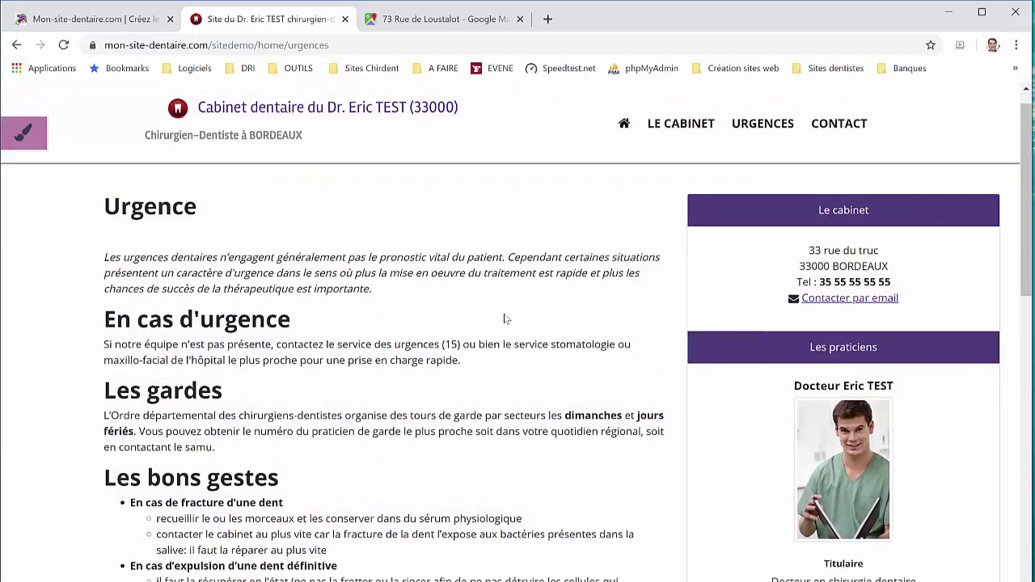
{"action": "scroll", "coordinate": [504, 319], "scroll_direction": "down", "scroll_amount": 3}
{"action": "scroll", "coordinate": [346, 257], "scroll_direction": "up", "scroll_amount": 3}
{"action": "scroll", "coordinate": [139, 165], "scroll_direction": "up", "scroll_amount": 1}
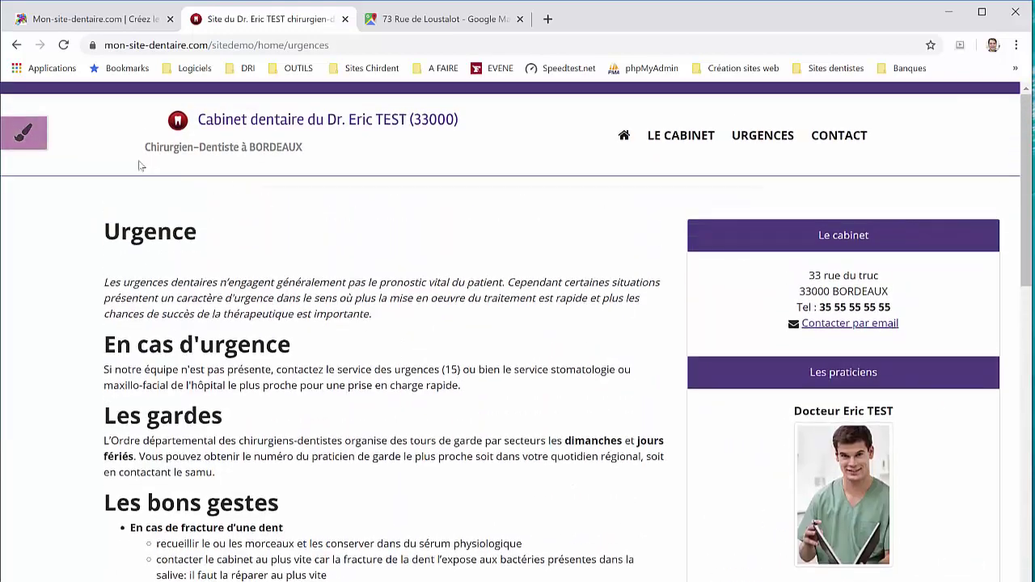
{"action": "left_click", "coordinate": [25, 136]}
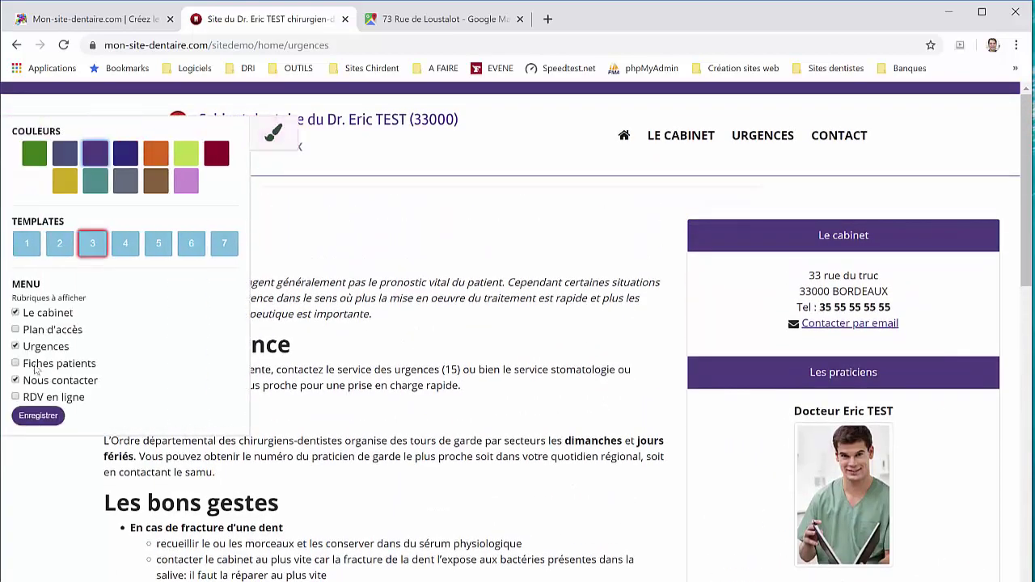
Add Plan d'accès to the demo menu, save, and view its embedded map page
{"action": "left_click", "coordinate": [36, 331]}
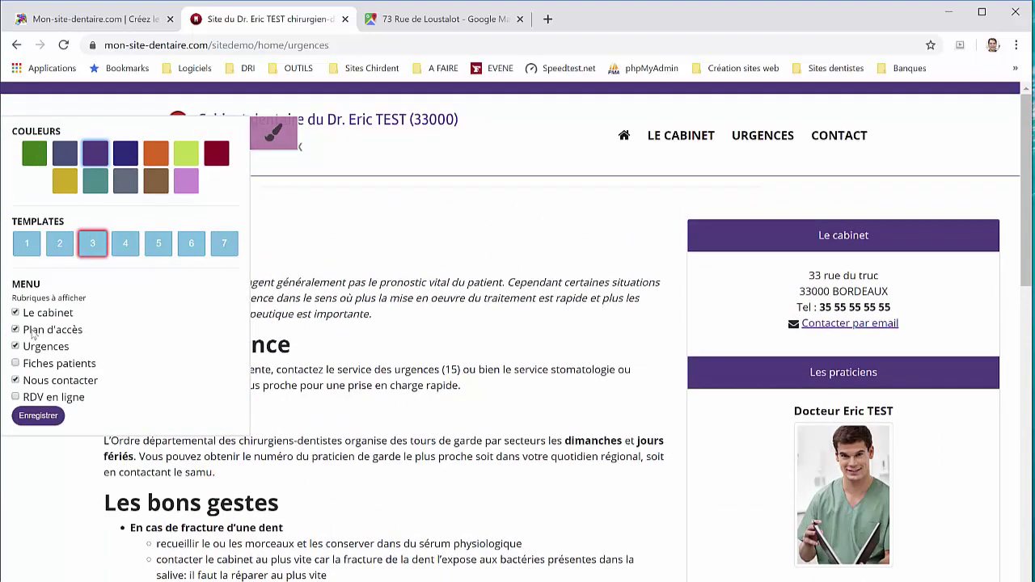
{"action": "left_click", "coordinate": [42, 417]}
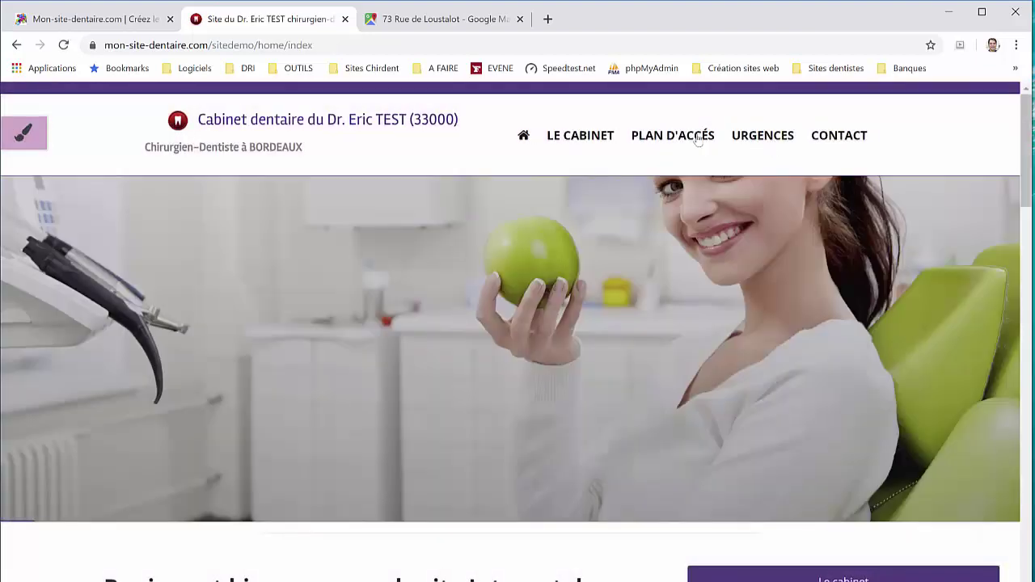
{"action": "left_click", "coordinate": [693, 139]}
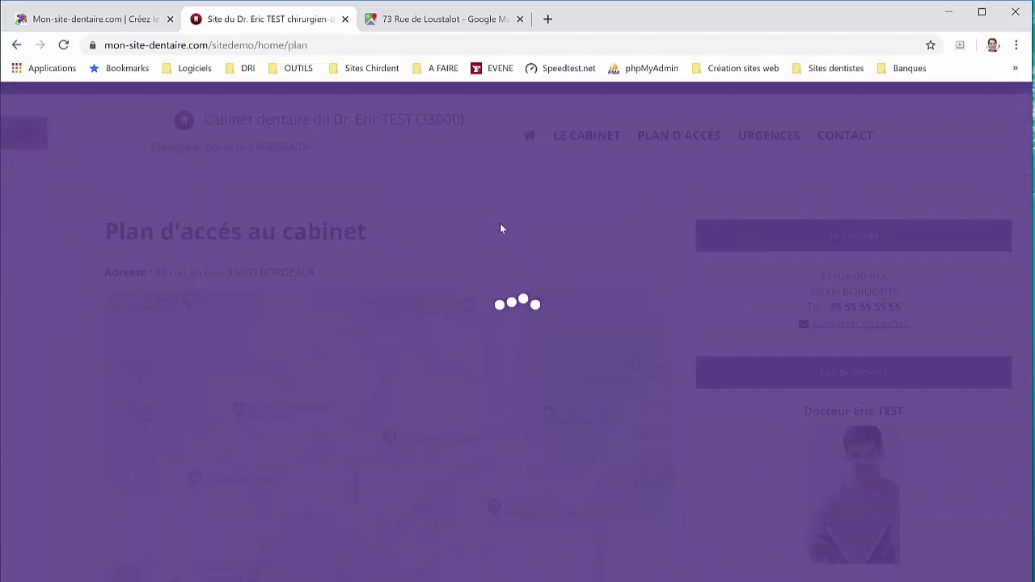
{"action": "scroll", "coordinate": [455, 258], "scroll_direction": "down", "scroll_amount": 2}
{"action": "scroll", "coordinate": [182, 181], "scroll_direction": "up", "scroll_amount": 2}
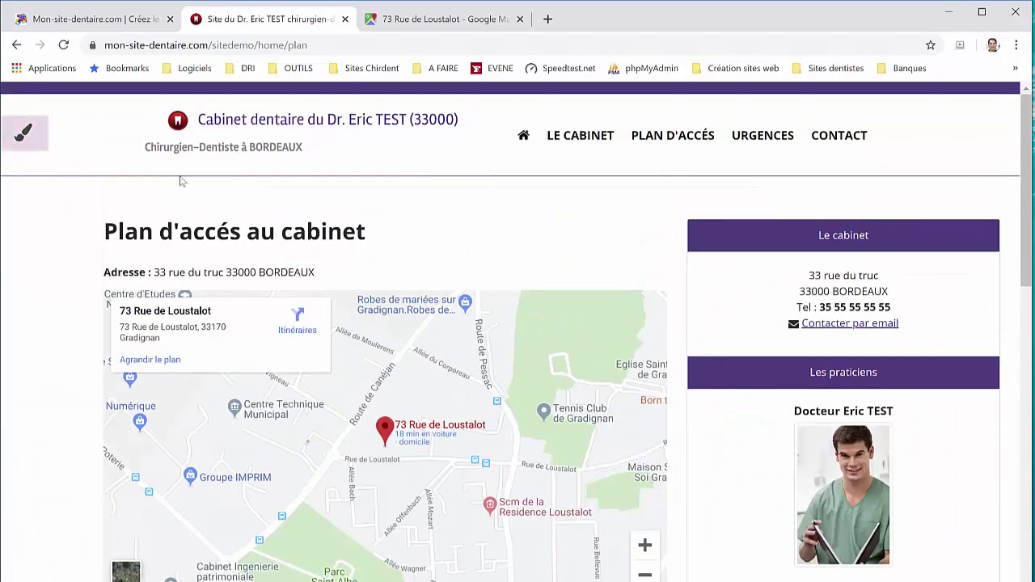
{"action": "left_click", "coordinate": [26, 139]}
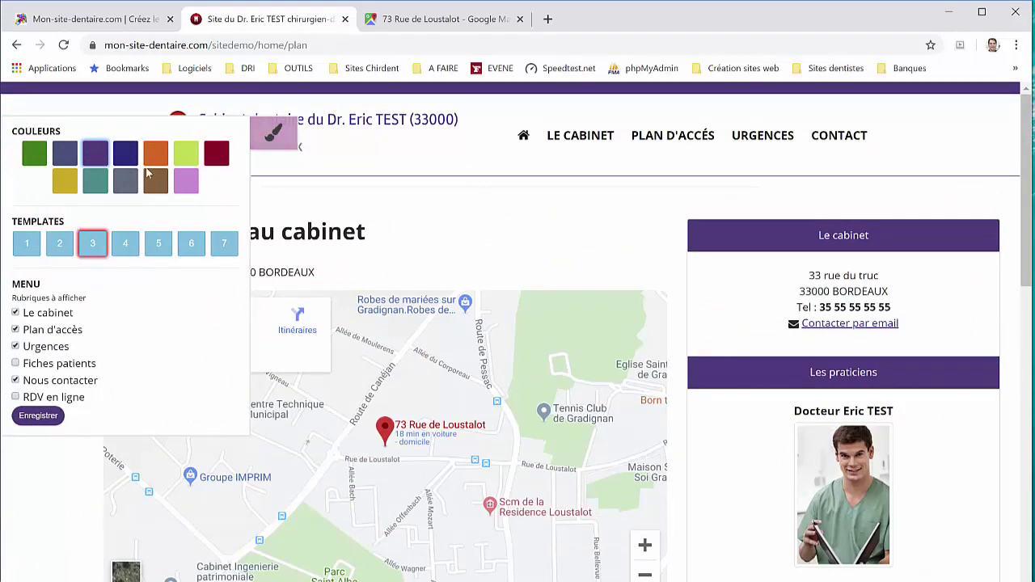
Try another colour scheme on the demo site, then switch it to the pink swatch
{"action": "left_click", "coordinate": [64, 160]}
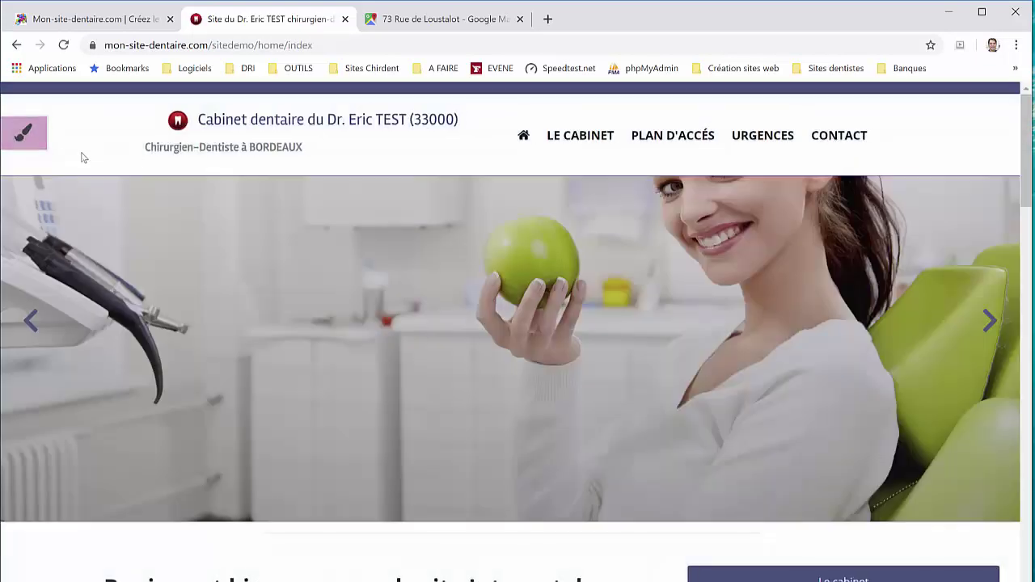
{"action": "left_click", "coordinate": [23, 133]}
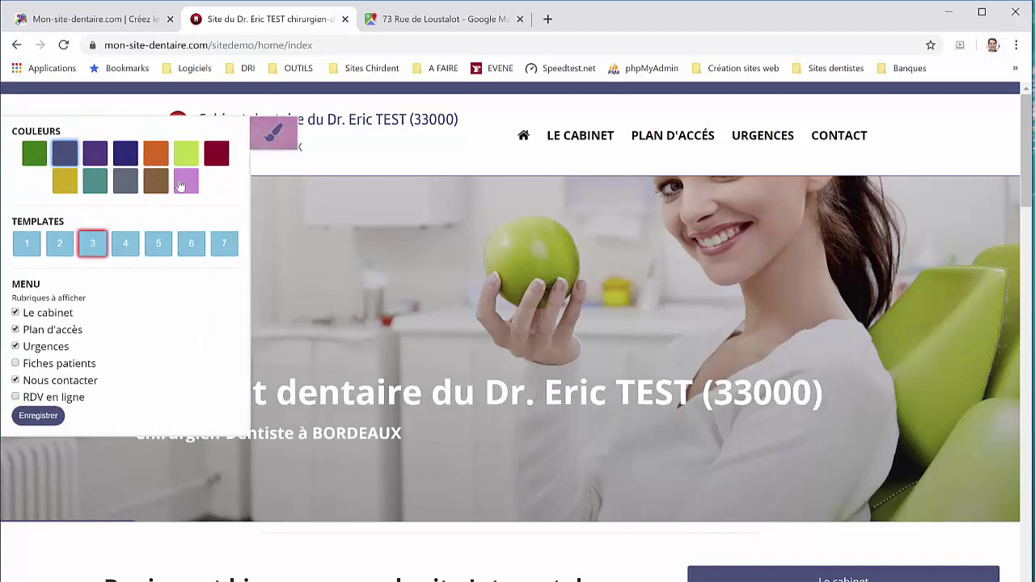
{"action": "left_click", "coordinate": [185, 186]}
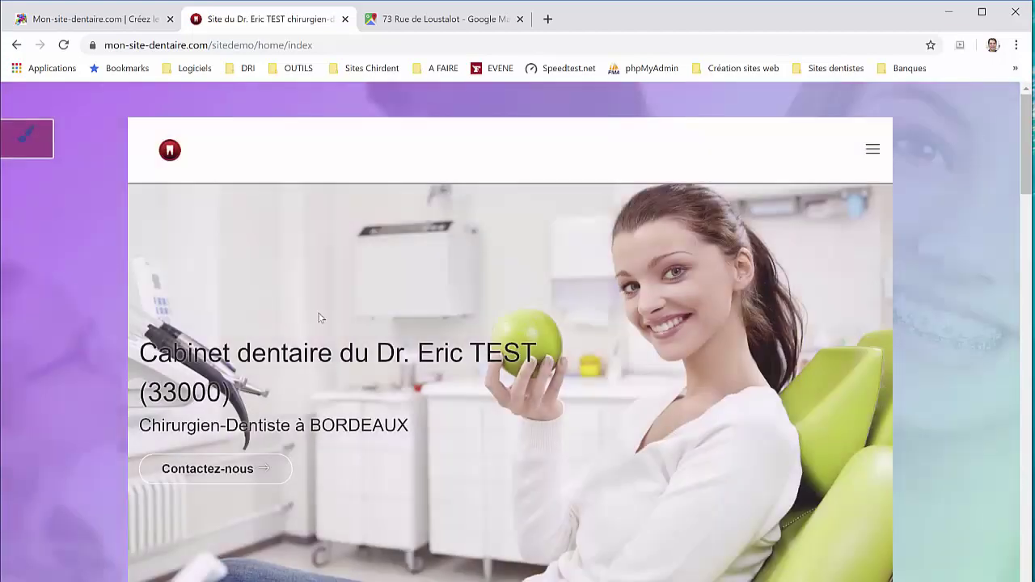
Expand the demo site's collapsible navigation menu from the hamburger icon
{"action": "scroll", "coordinate": [224, 297], "scroll_direction": "down", "scroll_amount": 4}
{"action": "scroll", "coordinate": [414, 281], "scroll_direction": "up", "scroll_amount": 3}
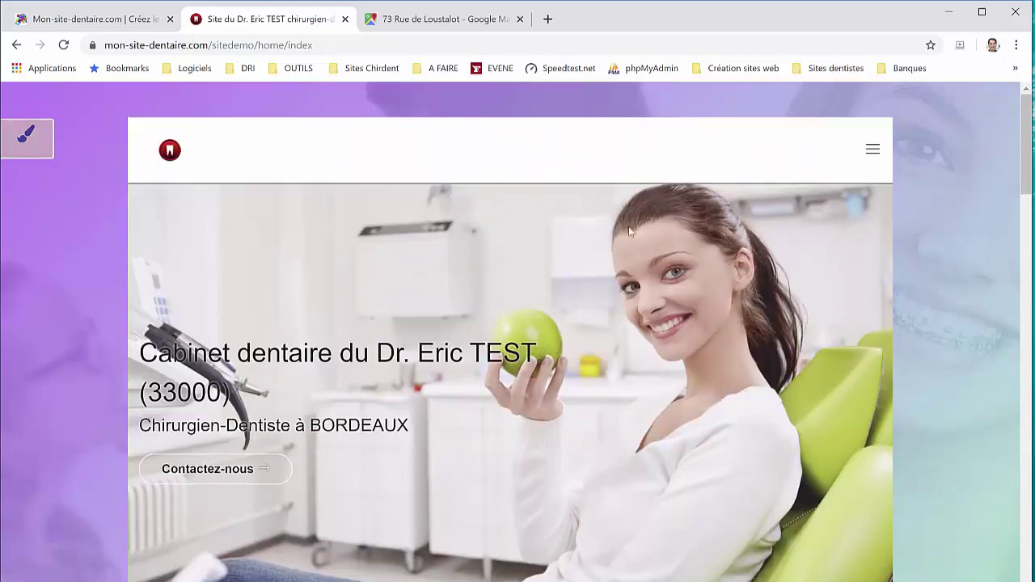
{"action": "left_click", "coordinate": [866, 156]}
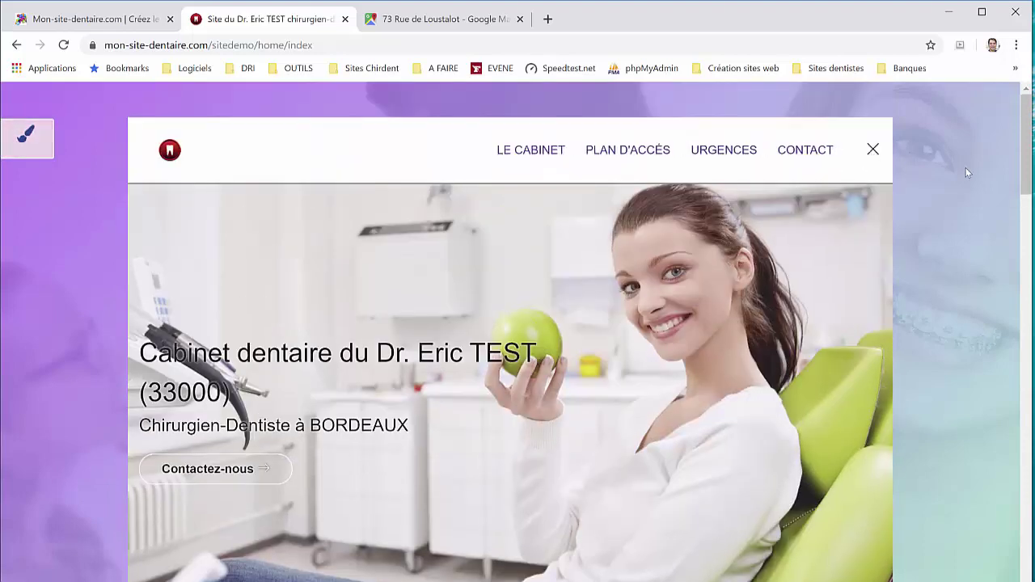